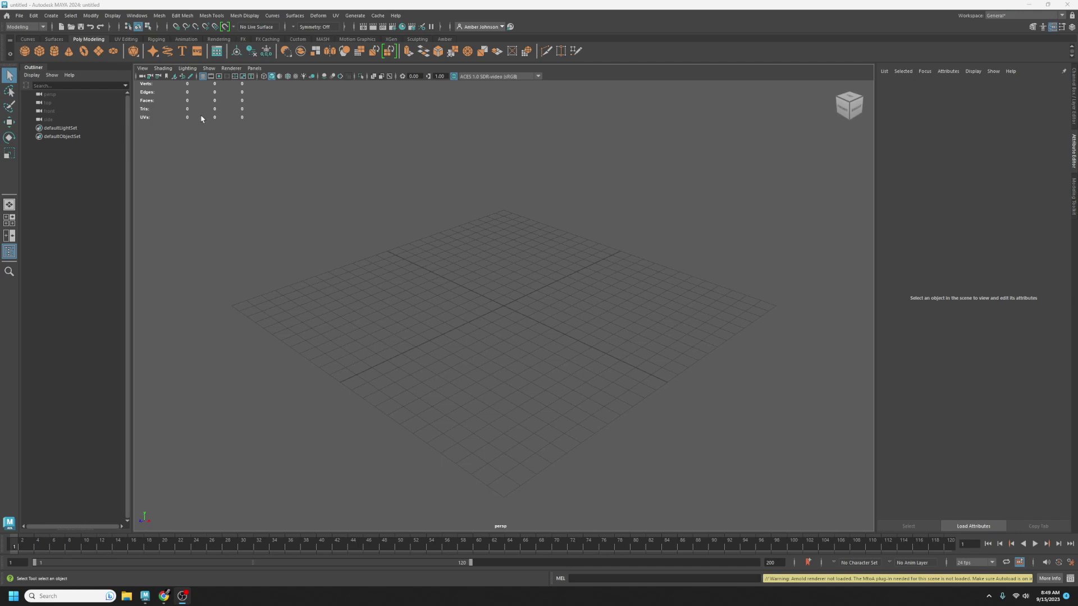
Check the Poly Count setting among the heads-up display options
{"action": "left_click", "coordinate": [111, 16]}
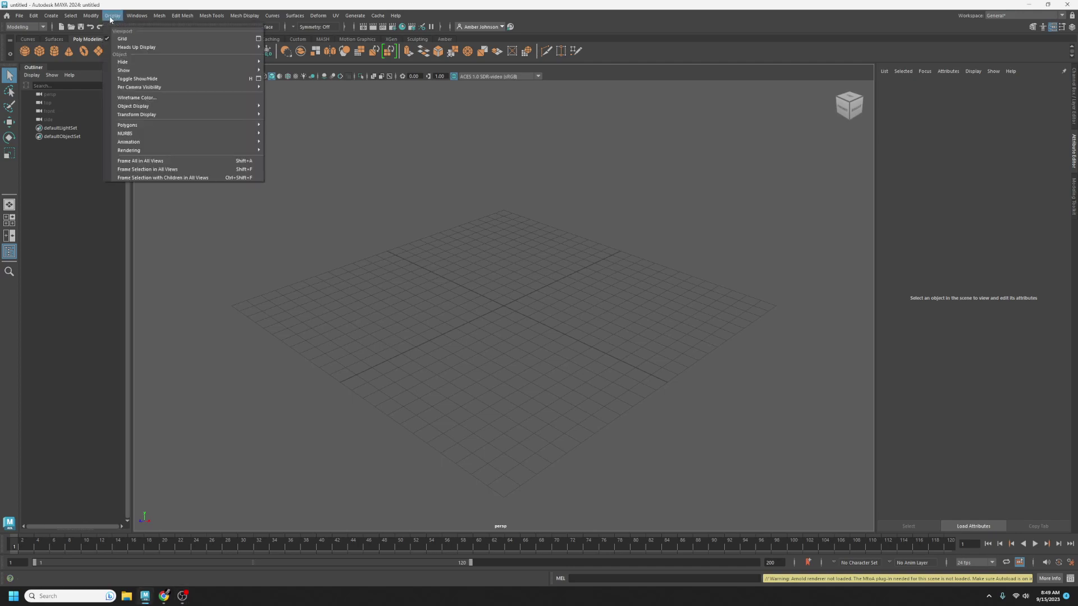
{"action": "mouse_move", "coordinate": [136, 48]}
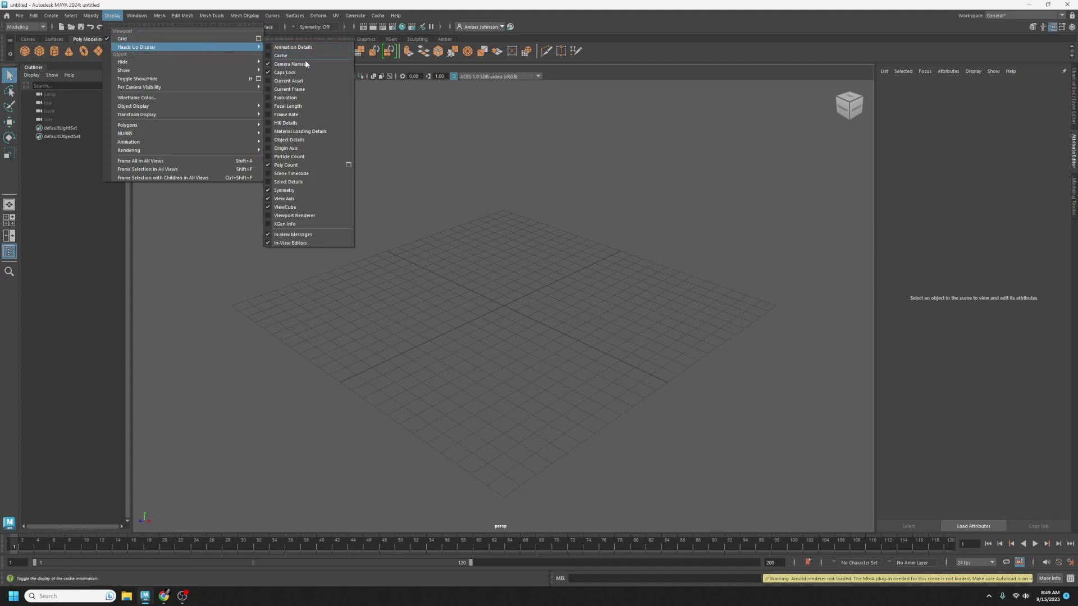
{"action": "left_click", "coordinate": [300, 167]}
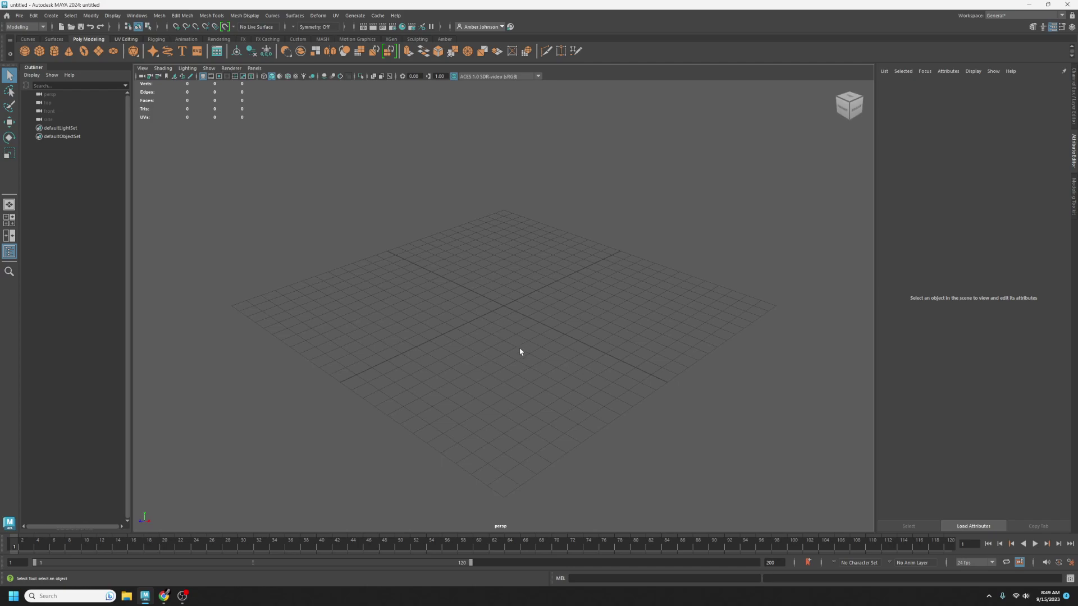
Switch from the perspective view to a full-size side view
{"action": "key", "text": "space"}
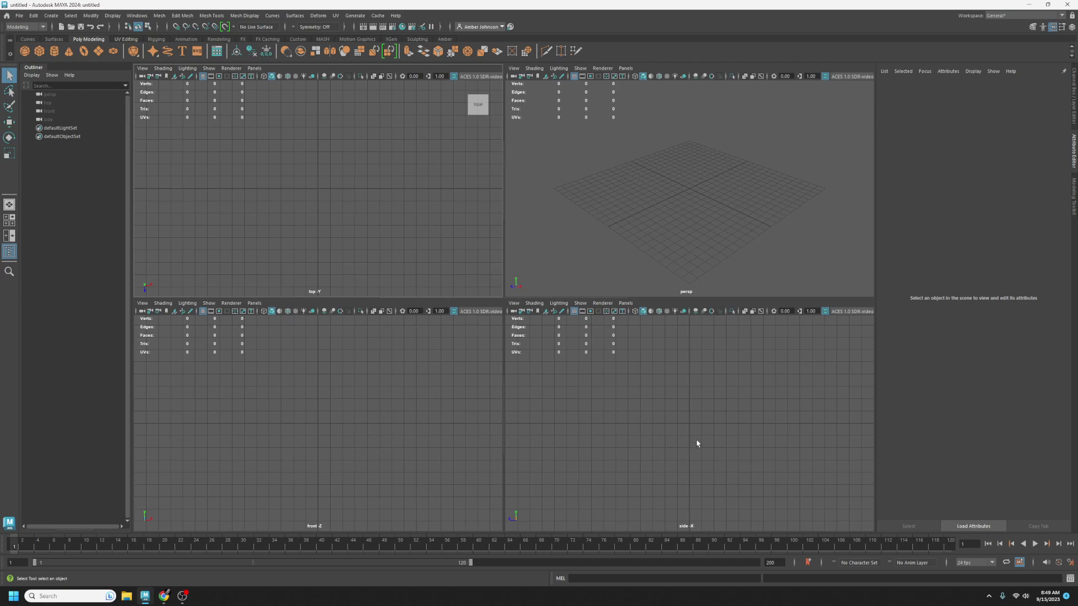
{"action": "key", "text": "space"}
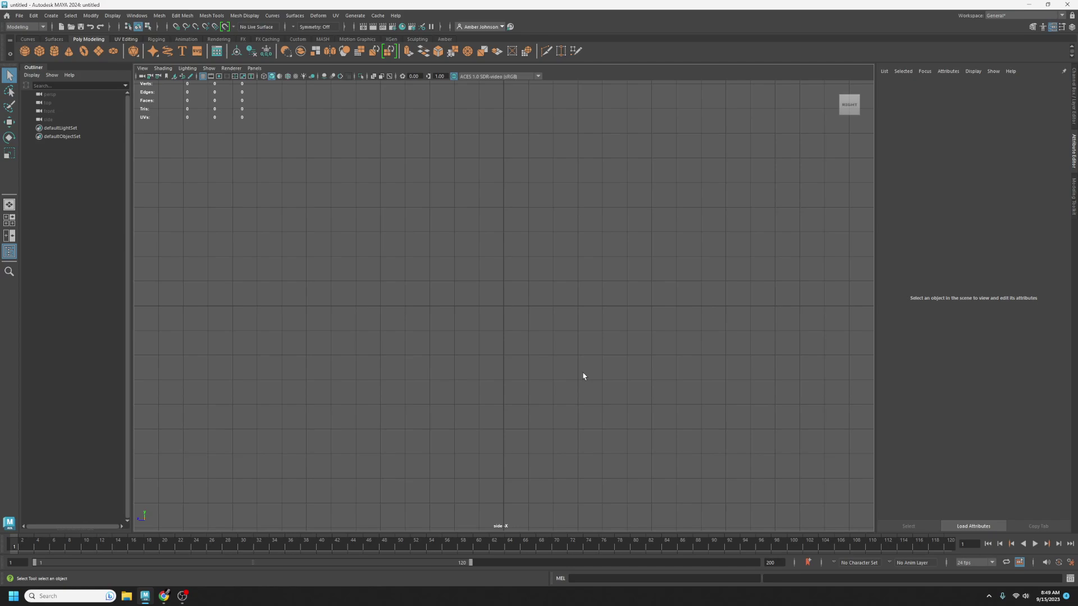
{"action": "scroll", "coordinate": [597, 312], "scroll_direction": "down", "scroll_amount": 2}
With the EP Curve Tool, plot the small rounded hook that forms the upper end of a new curve in the side view
{"action": "left_click", "coordinate": [28, 39]}
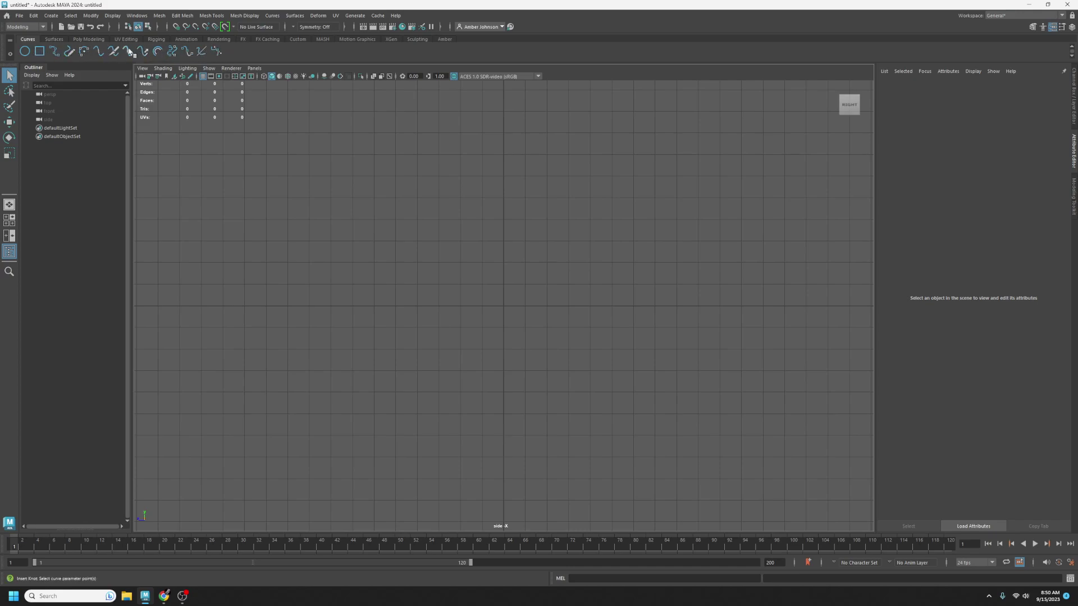
{"action": "left_click", "coordinate": [51, 16]}
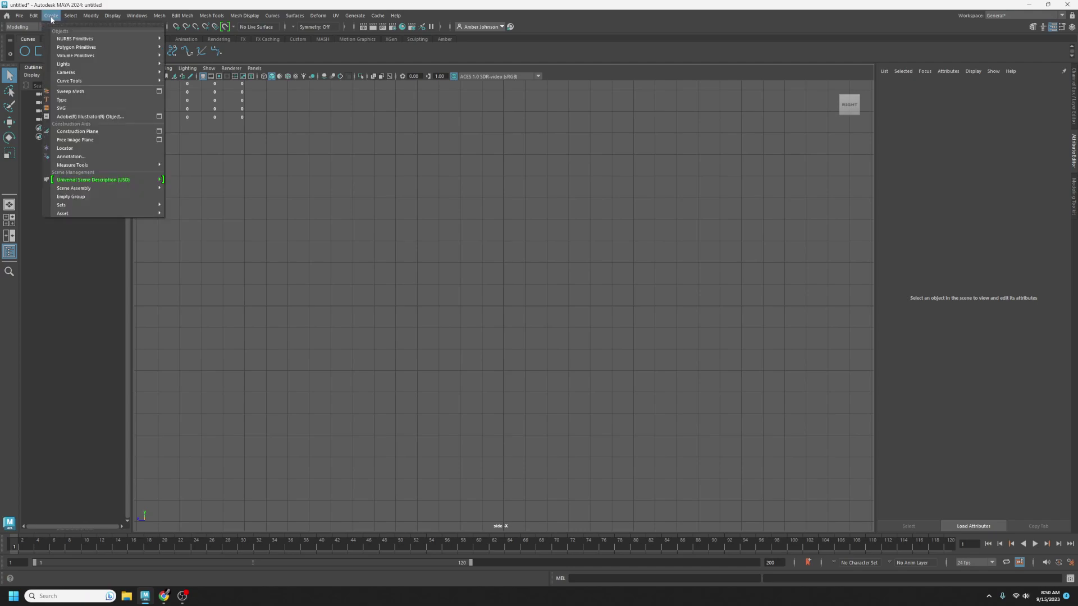
{"action": "mouse_move", "coordinate": [98, 82]}
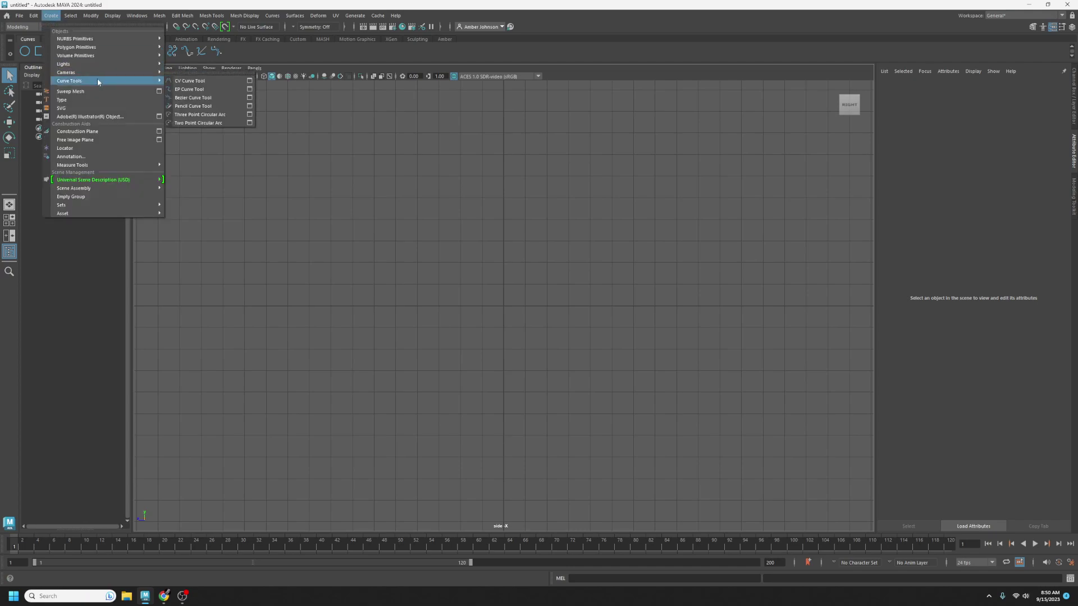
{"action": "left_click", "coordinate": [272, 16]}
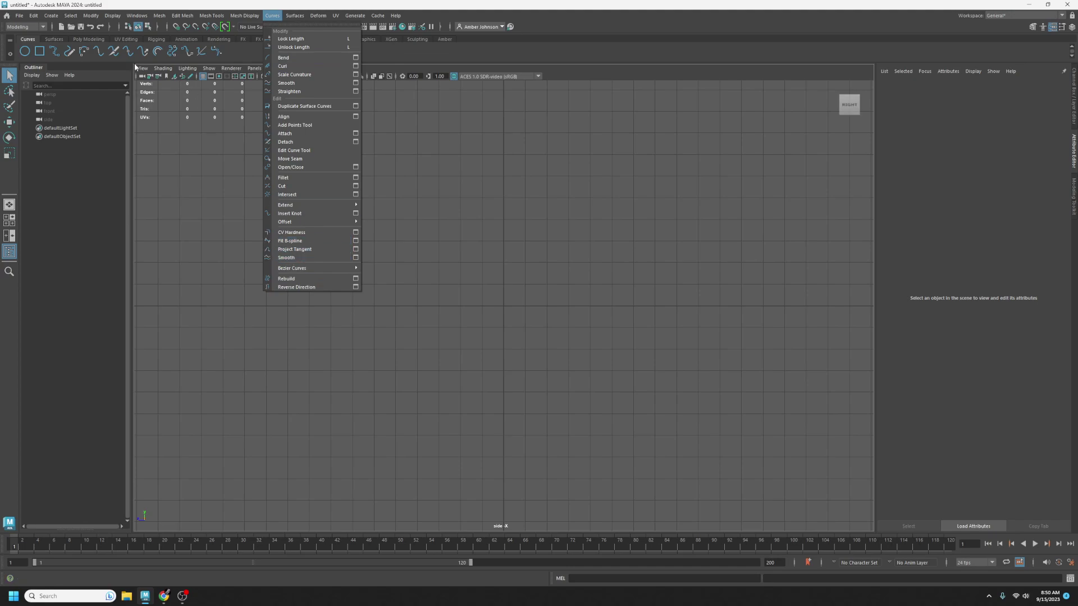
{"action": "mouse_move", "coordinate": [51, 15]}
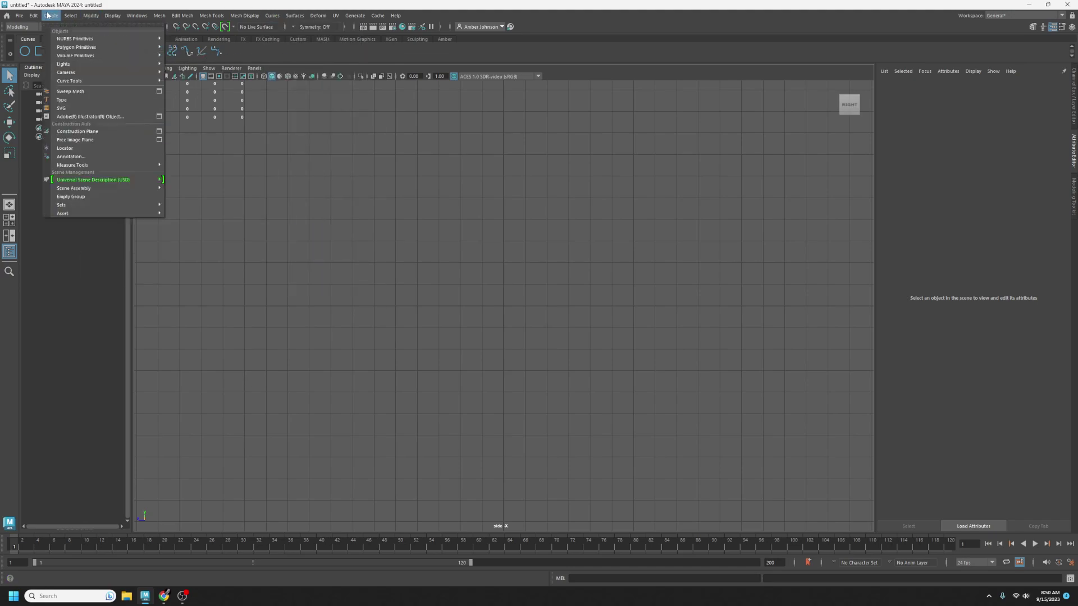
{"action": "mouse_move", "coordinate": [78, 81]}
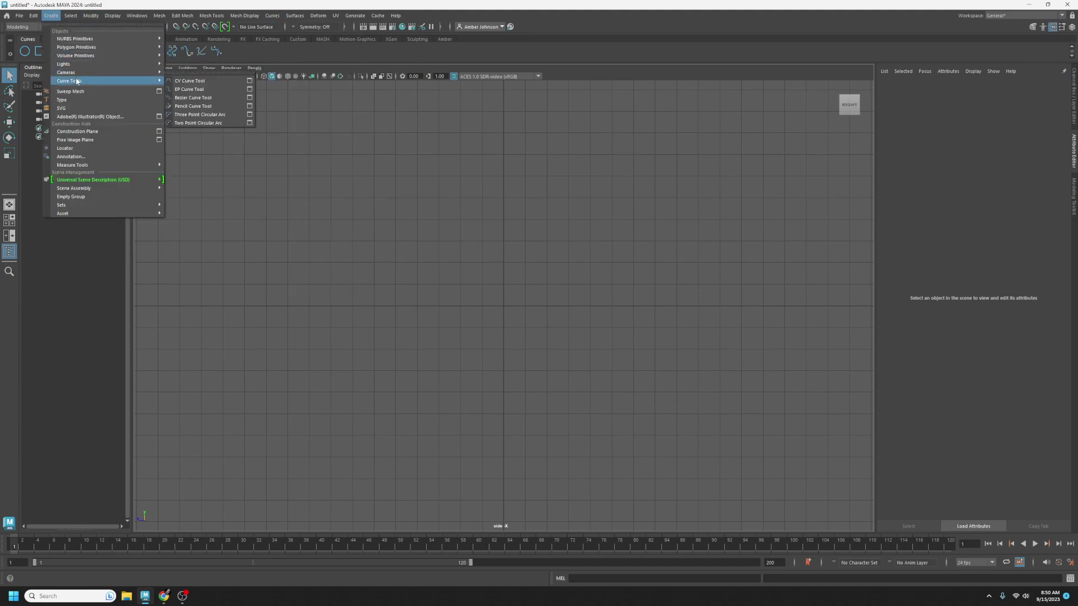
{"action": "left_click", "coordinate": [200, 91]}
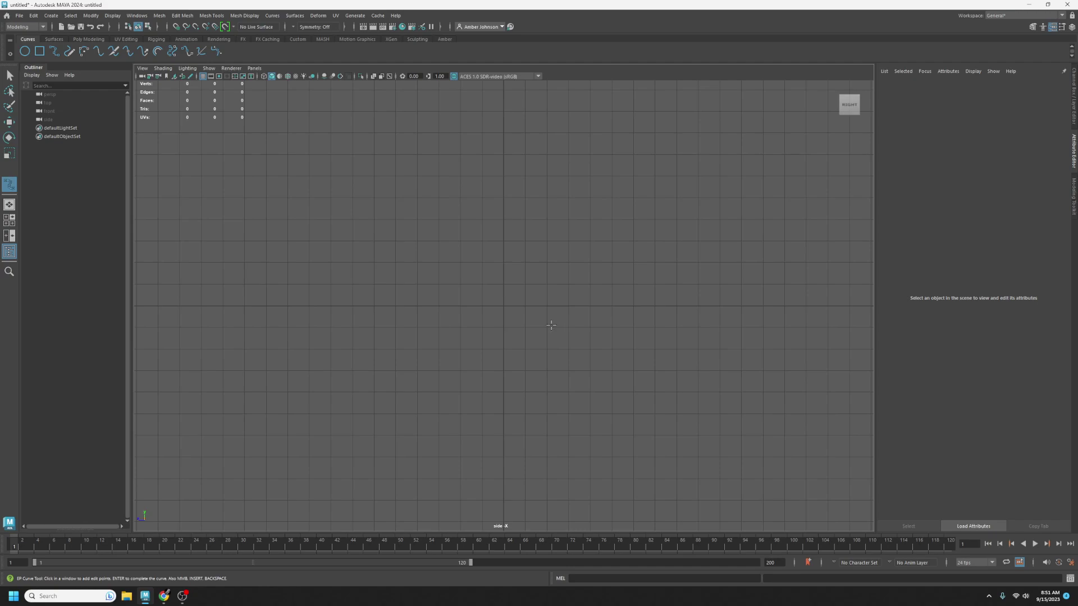
{"action": "left_click", "coordinate": [483, 187]}
{"action": "left_click", "coordinate": [470, 189]}
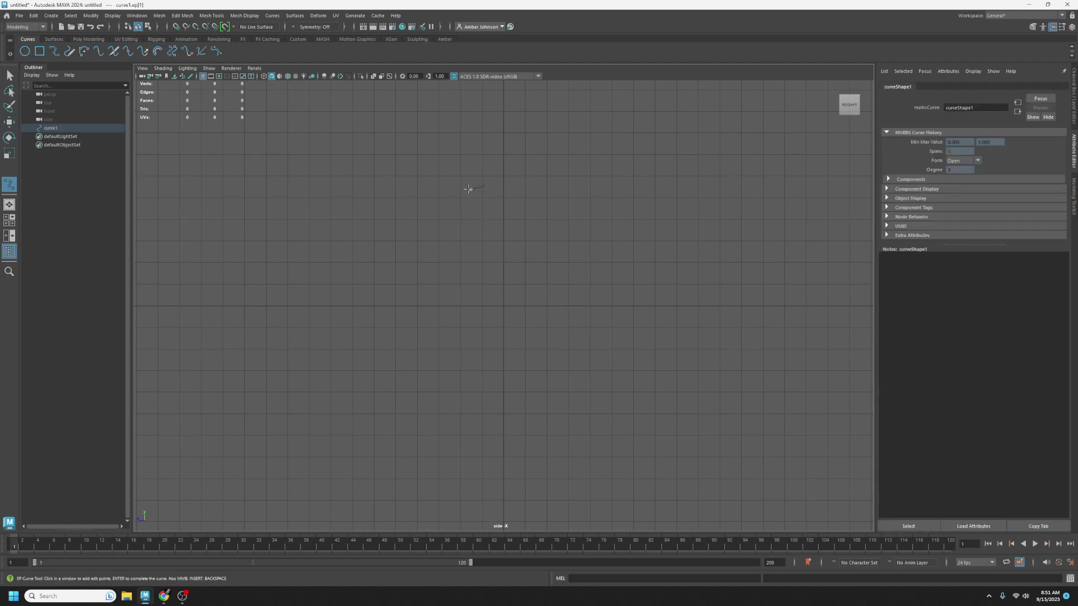
{"action": "left_click", "coordinate": [460, 186]}
{"action": "left_click", "coordinate": [455, 169]}
{"action": "left_click", "coordinate": [467, 153]}
{"action": "left_click", "coordinate": [487, 152]}
{"action": "left_click", "coordinate": [503, 160]}
{"action": "left_click", "coordinate": [511, 186]}
Continue the curve down a sloping neck, along a wide base and up into an inward-curling end, and complete it
{"action": "left_click", "coordinate": [497, 205]}
{"action": "left_click", "coordinate": [474, 246]}
{"action": "left_click", "coordinate": [459, 313]}
{"action": "left_click", "coordinate": [463, 362]}
{"action": "left_click", "coordinate": [495, 390]}
{"action": "left_click", "coordinate": [565, 402]}
{"action": "left_click", "coordinate": [662, 396]}
{"action": "left_click", "coordinate": [687, 362]}
{"action": "left_click", "coordinate": [673, 311]}
{"action": "left_click", "coordinate": [651, 306]}
{"action": "key", "text": "Return"}
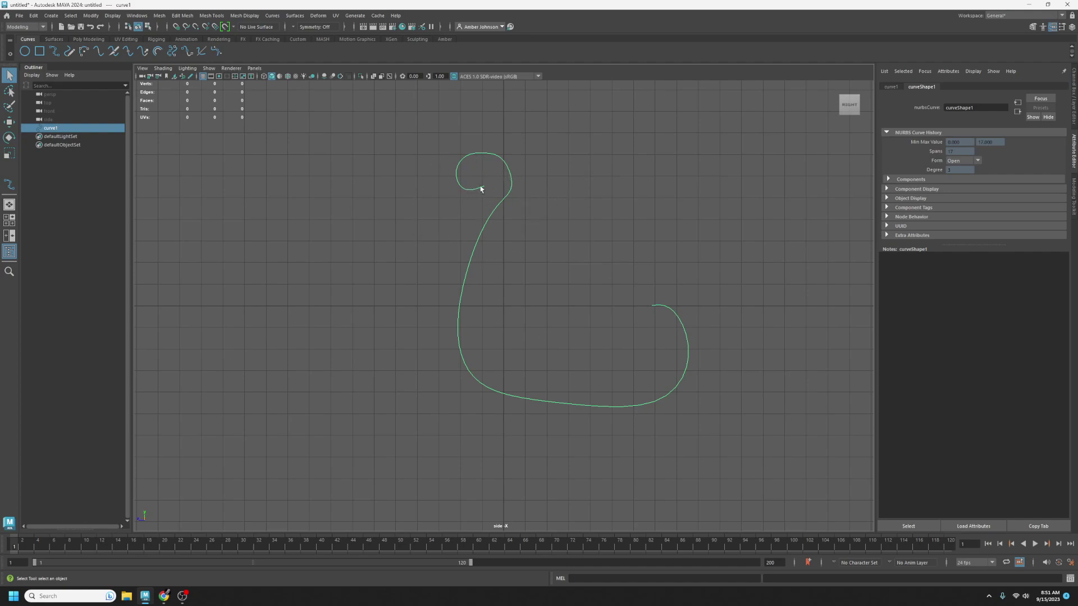
Display the curve's control vertices and its hull, and show the Modeling Toolkit
{"action": "right_click", "coordinate": [613, 199]}
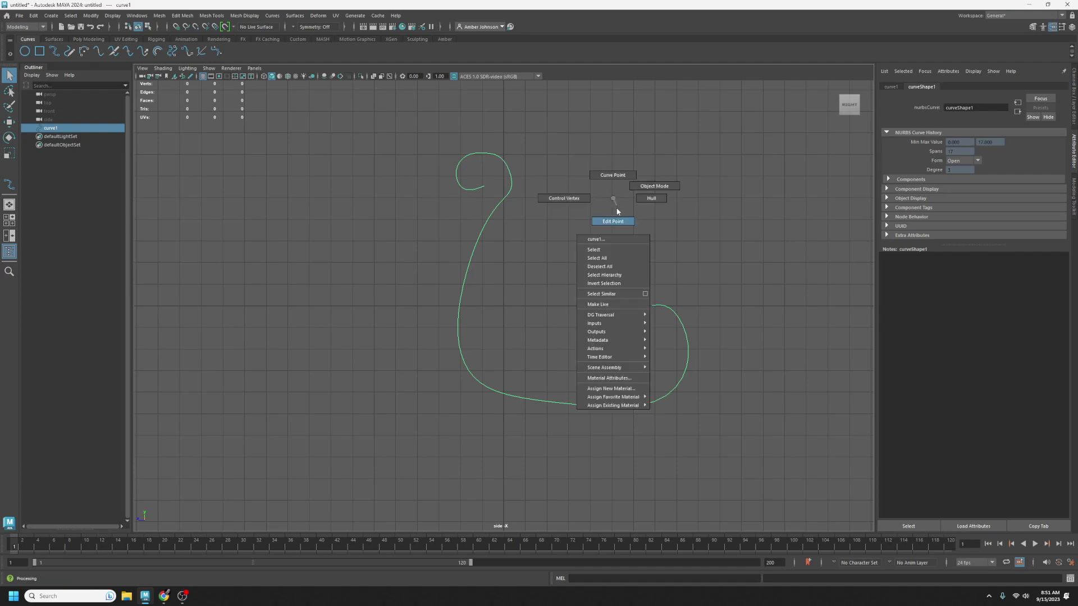
{"action": "left_click", "coordinate": [564, 198]}
{"action": "right_click", "coordinate": [491, 217]}
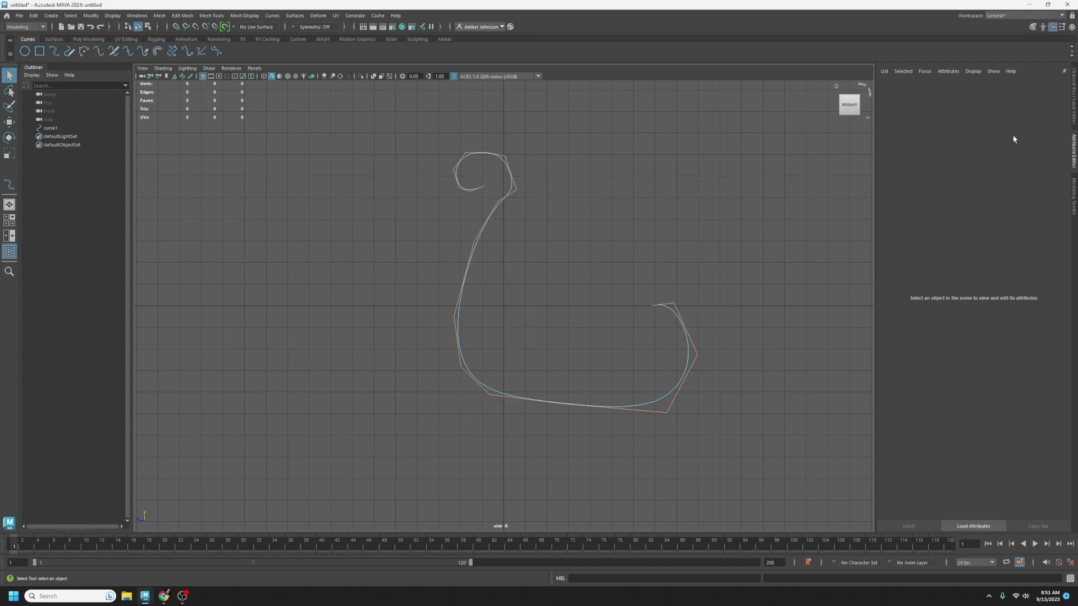
{"action": "left_click", "coordinate": [1074, 194]}
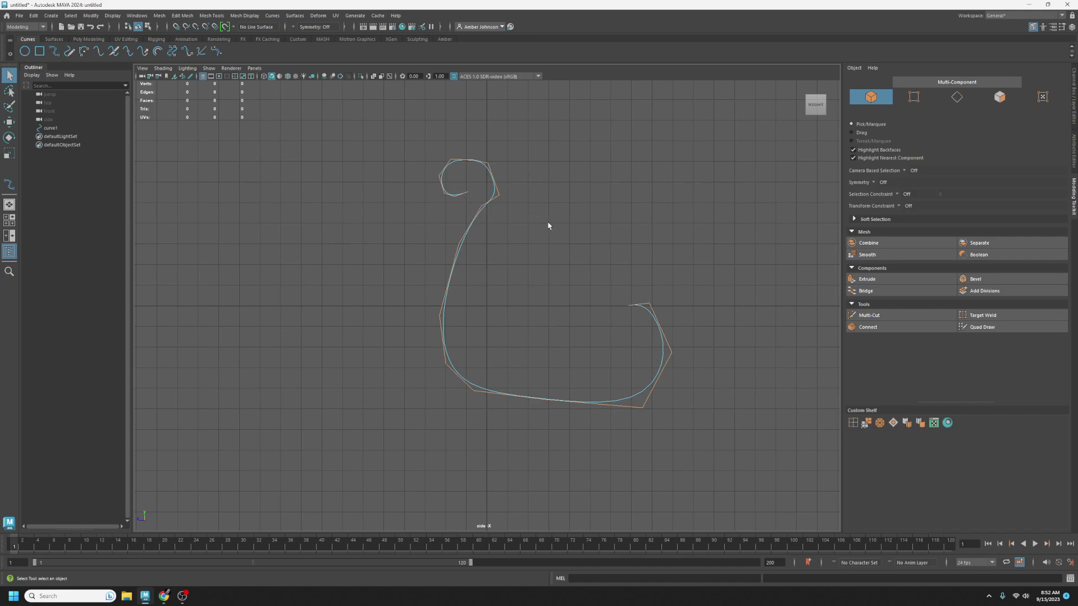
Switch the curve to edit points and move points below the upper hook to smooth the bend into the neck
{"action": "right_click", "coordinate": [573, 227]}
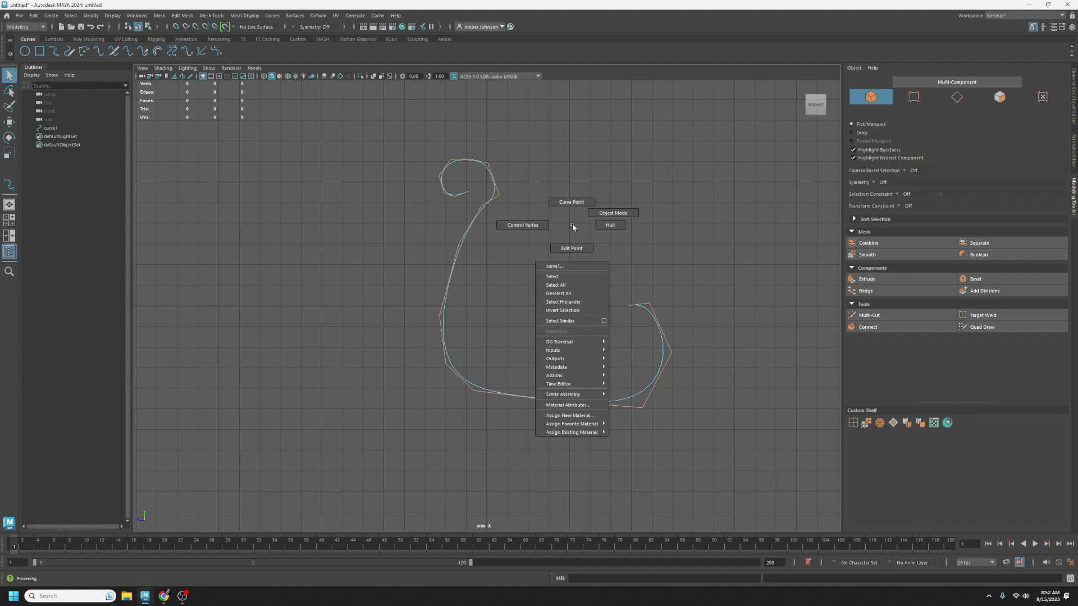
{"action": "left_click", "coordinate": [571, 248]}
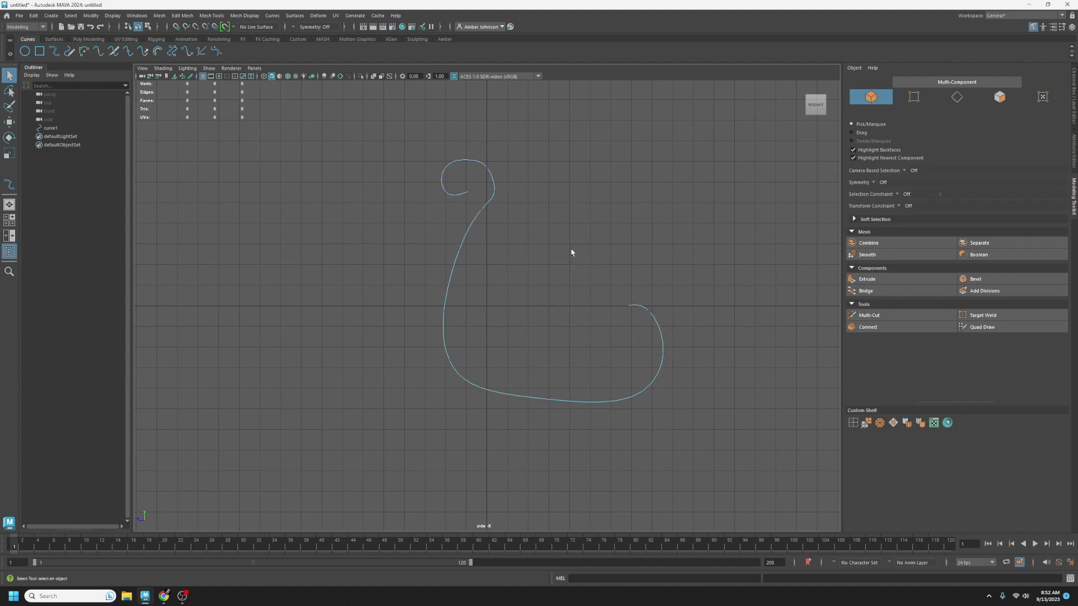
{"action": "left_click_drag", "start_coordinate": [507, 185], "coordinate": [487, 201]}
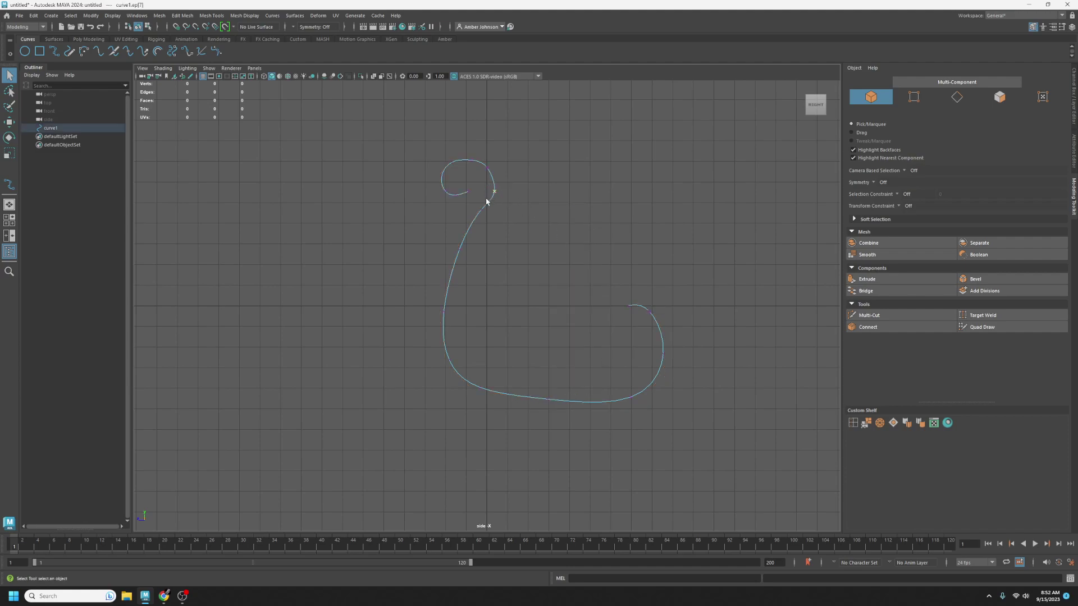
{"action": "key", "text": "w"}
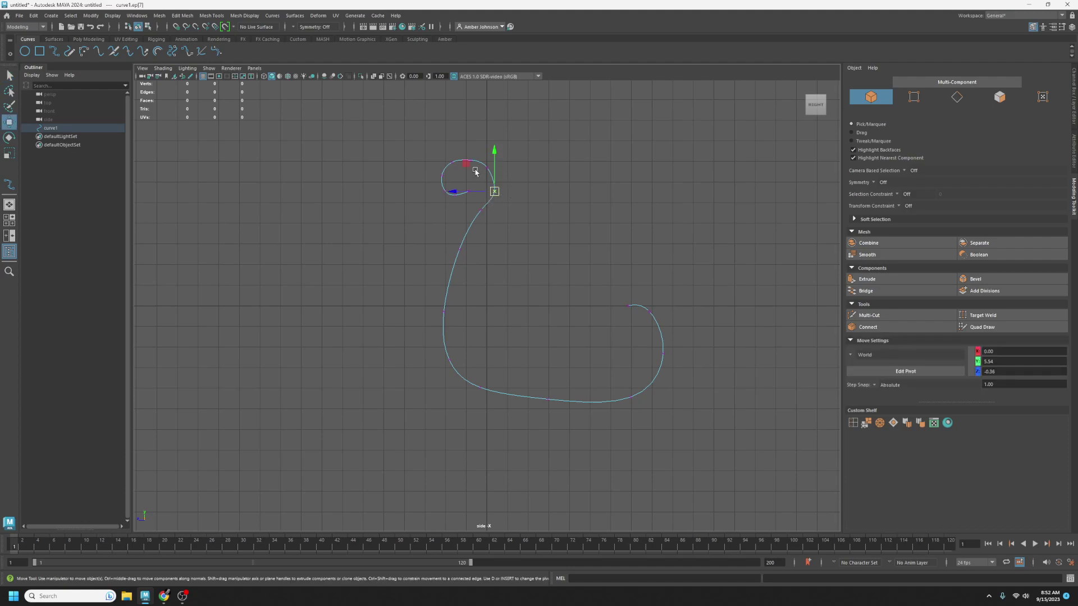
{"action": "left_click_drag", "start_coordinate": [472, 169], "coordinate": [451, 195]}
{"action": "left_click_drag", "start_coordinate": [482, 236], "coordinate": [430, 278]}
{"action": "left_click_drag", "start_coordinate": [432, 223], "coordinate": [432, 224]}
Move the curve's lower end point up and inward, and pull the base edit point down to Y -6.10, Z -3.42
{"action": "left_click_drag", "start_coordinate": [611, 288], "coordinate": [633, 320]}
{"action": "left_click_drag", "start_coordinate": [598, 280], "coordinate": [563, 257]}
{"action": "left_click_drag", "start_coordinate": [566, 359], "coordinate": [531, 425]}
{"action": "left_click_drag", "start_coordinate": [520, 369], "coordinate": [528, 403]}
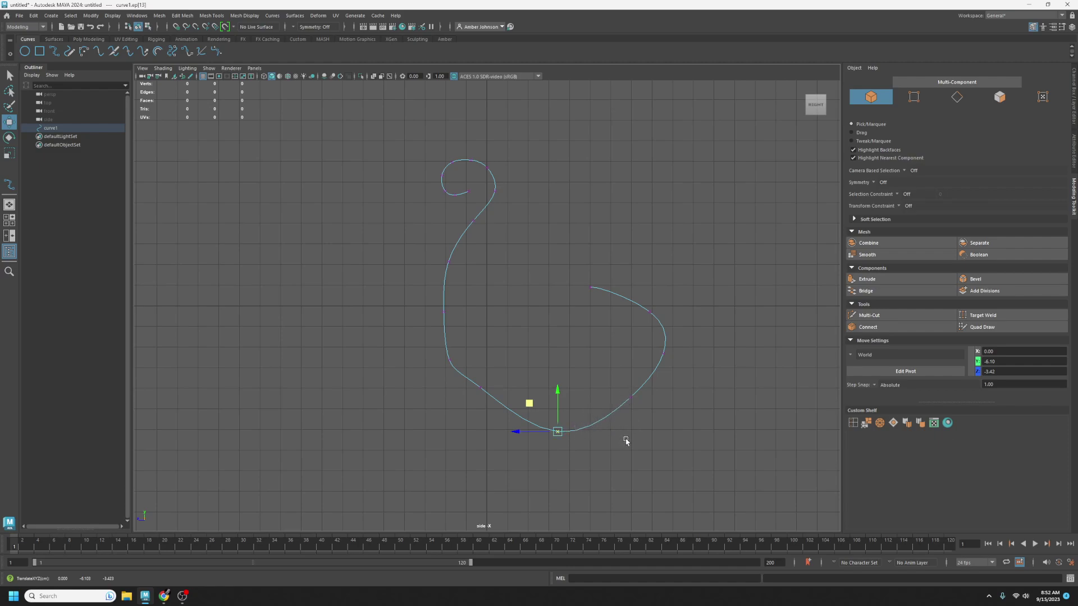
Switch to control vertices and move the two at the lower and upper corners of the rear bend outward to round it
{"action": "right_click", "coordinate": [614, 219]}
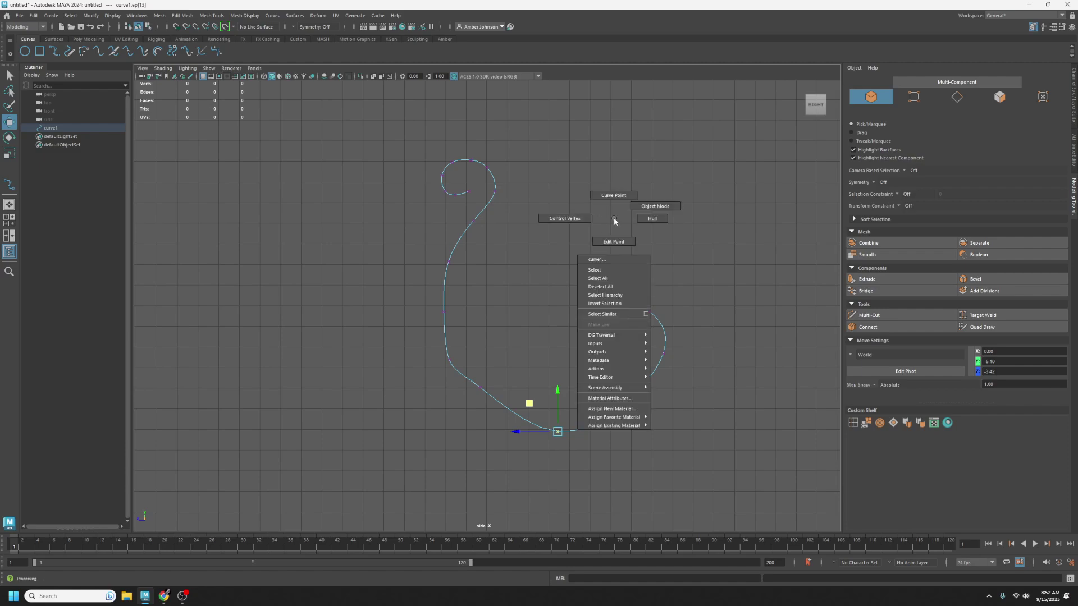
{"action": "left_click", "coordinate": [565, 219]}
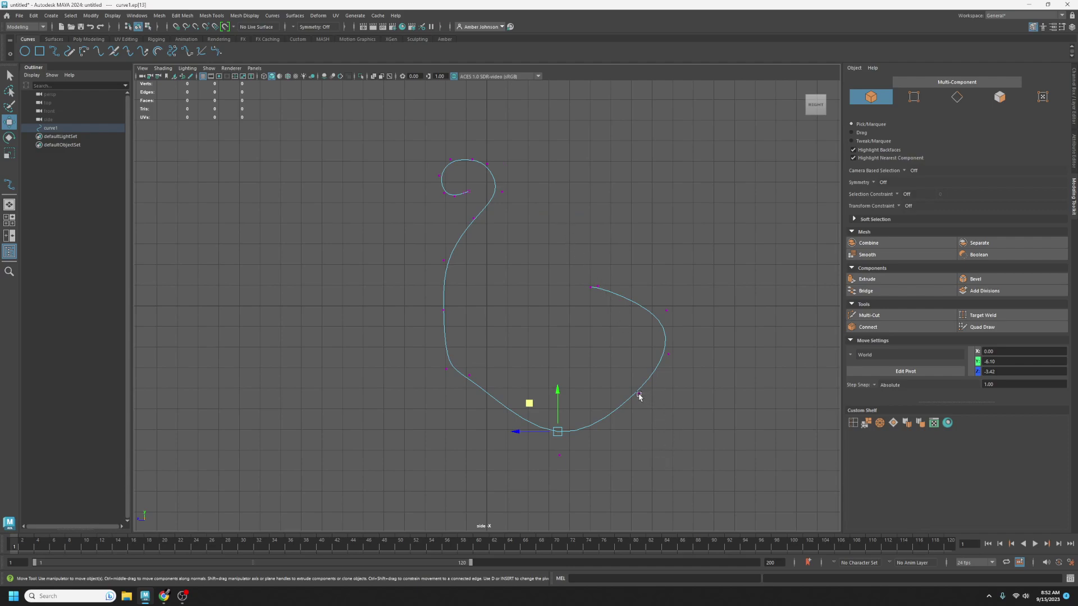
{"action": "left_click_drag", "start_coordinate": [651, 387], "coordinate": [632, 402]}
{"action": "mouse_move", "coordinate": [611, 369]}
{"action": "middle_mouse_down"}
{"action": "mouse_move", "coordinate": [631, 388]}
{"action": "mouse_move", "coordinate": [608, 369]}
{"action": "mouse_move", "coordinate": [625, 380]}
{"action": "middle_mouse_up"}
{"action": "left_click", "coordinate": [673, 298]}
{"action": "mouse_move", "coordinate": [640, 281]}
{"action": "middle_mouse_down"}
{"action": "mouse_move", "coordinate": [649, 264]}
{"action": "mouse_move", "coordinate": [625, 269]}
{"action": "mouse_move", "coordinate": [631, 251]}
{"action": "mouse_move", "coordinate": [591, 298]}
{"action": "mouse_move", "coordinate": [548, 321]}
{"action": "mouse_move", "coordinate": [643, 266]}
{"action": "middle_mouse_up"}
Try shifting the control vertex at the inner end of the upper hook slightly
{"action": "left_click", "coordinate": [468, 191]}
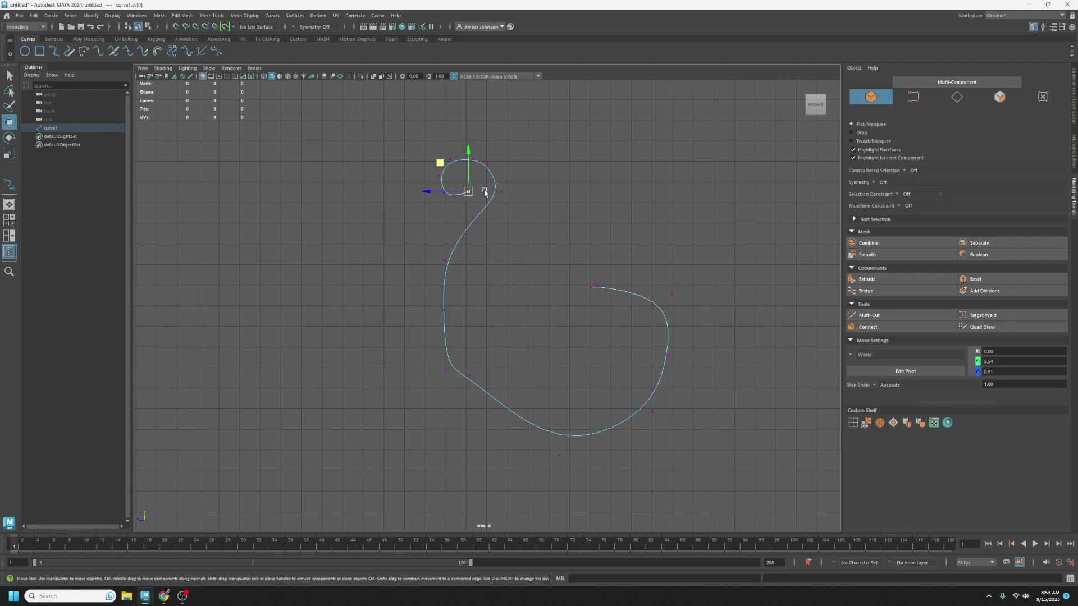
{"action": "mouse_move", "coordinate": [440, 164]}
{"action": "left_mouse_down"}
{"action": "mouse_move", "coordinate": [447, 173]}
{"action": "mouse_move", "coordinate": [447, 164]}
{"action": "left_mouse_up"}
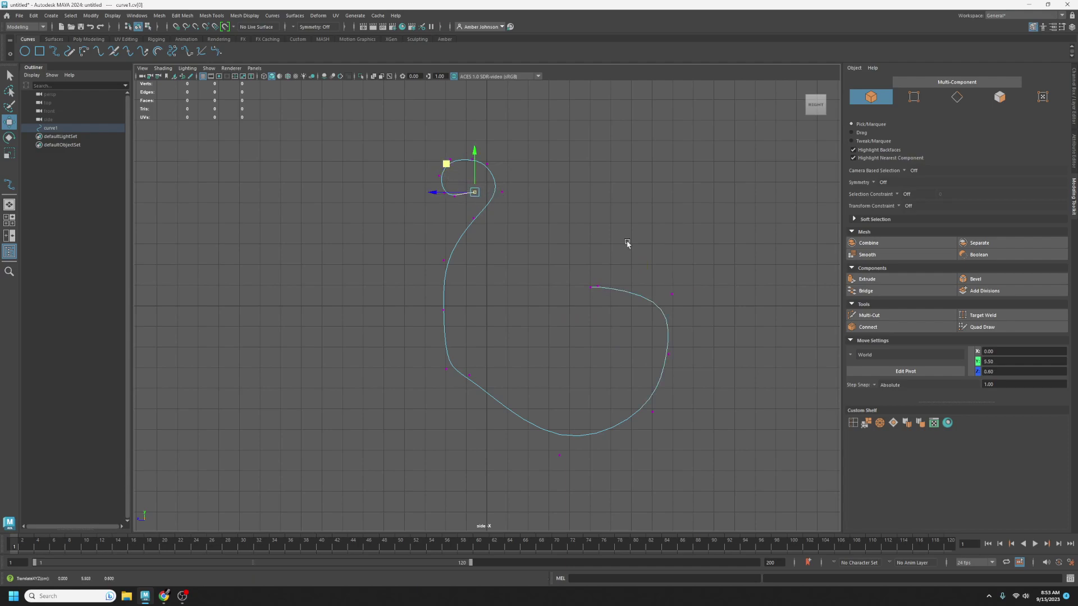
{"action": "key", "text": "ctrl+z"}
Switch to edit points and move the neck points outward toward the front to widen the curve below the hook
{"action": "right_click_drag", "start_coordinate": [576, 233], "coordinate": [586, 254]}
{"action": "left_click", "coordinate": [471, 222]}
{"action": "left_click_drag", "start_coordinate": [444, 193], "coordinate": [429, 188]}
{"action": "left_click_drag", "start_coordinate": [477, 254], "coordinate": [398, 238]}
Move the control vertex on the front bulge of the curve outward to Y -1.02, Z 4.04
{"action": "right_click_drag", "start_coordinate": [542, 219], "coordinate": [508, 225]}
{"action": "left_click", "coordinate": [452, 308]}
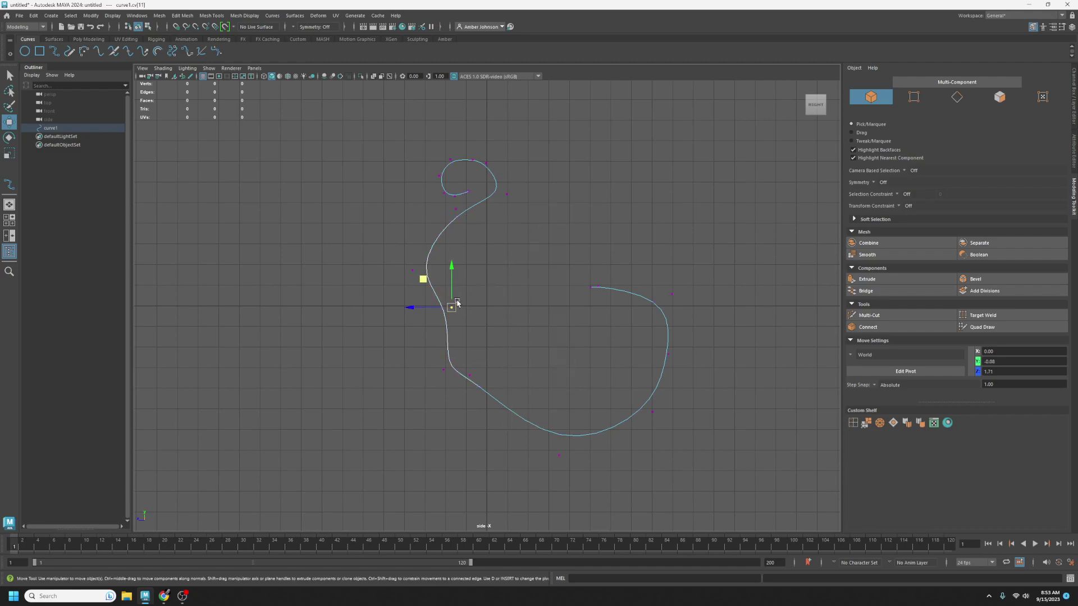
{"action": "left_click_drag", "start_coordinate": [432, 284], "coordinate": [379, 301]}
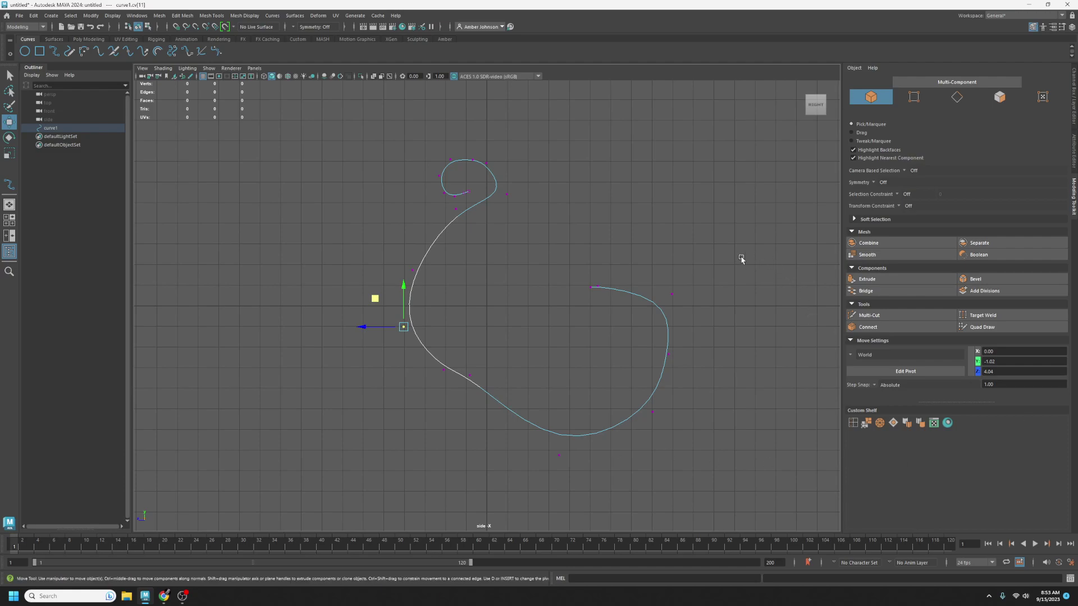
Insert one knot between the two neighbouring edit points on the curve's sloping underside, using the Between selections location
{"action": "right_click_drag", "start_coordinate": [594, 245], "coordinate": [596, 269]}
{"action": "left_click_drag", "start_coordinate": [468, 370], "coordinate": [573, 468]}
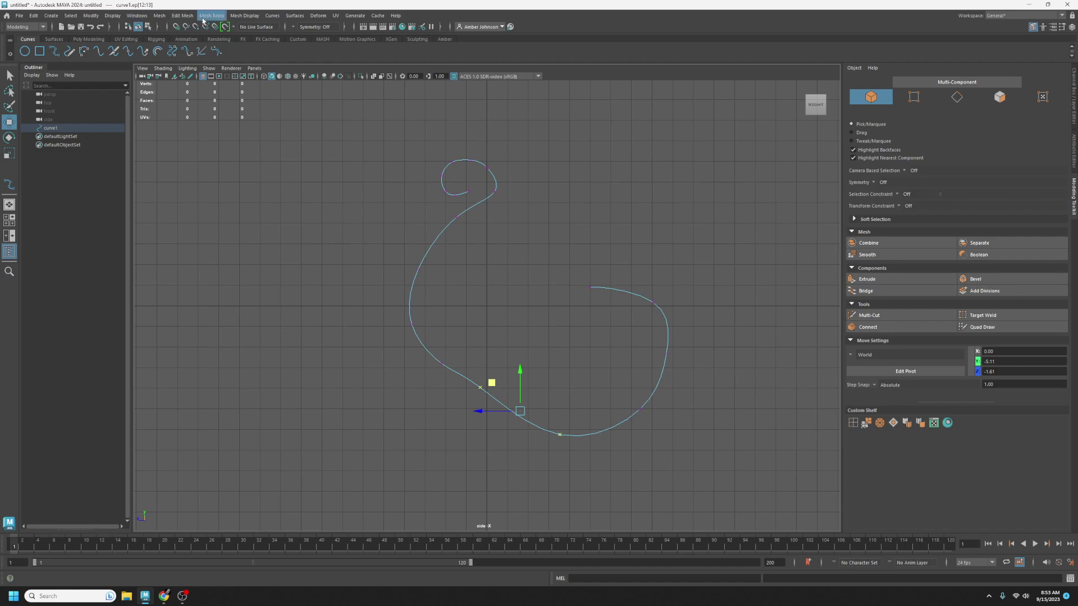
{"action": "left_click", "coordinate": [273, 16]}
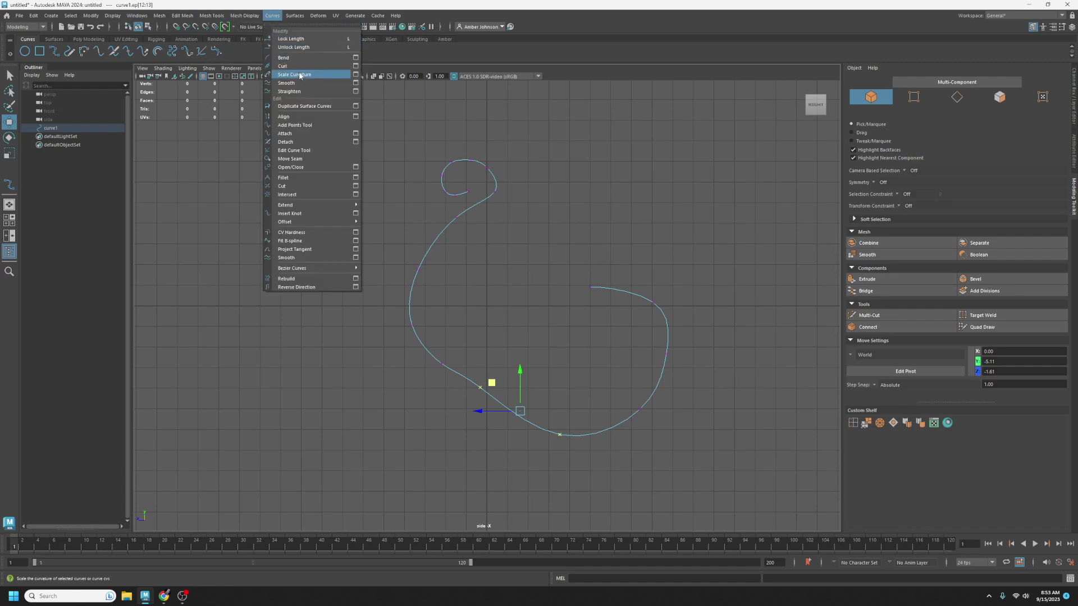
{"action": "left_click", "coordinate": [356, 213]}
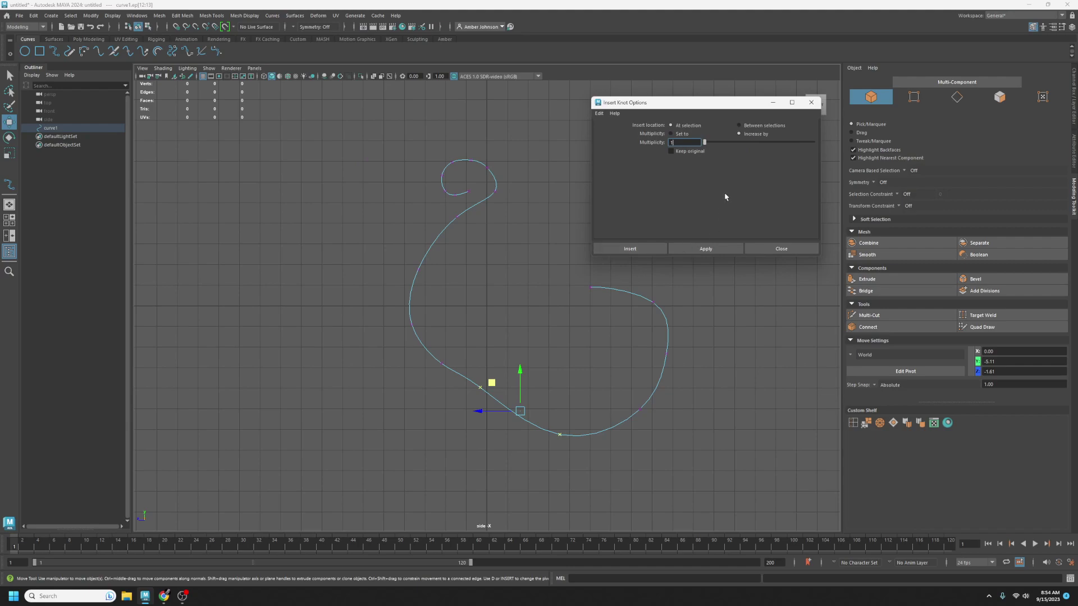
{"action": "left_click", "coordinate": [740, 125]}
{"action": "left_click", "coordinate": [706, 249]}
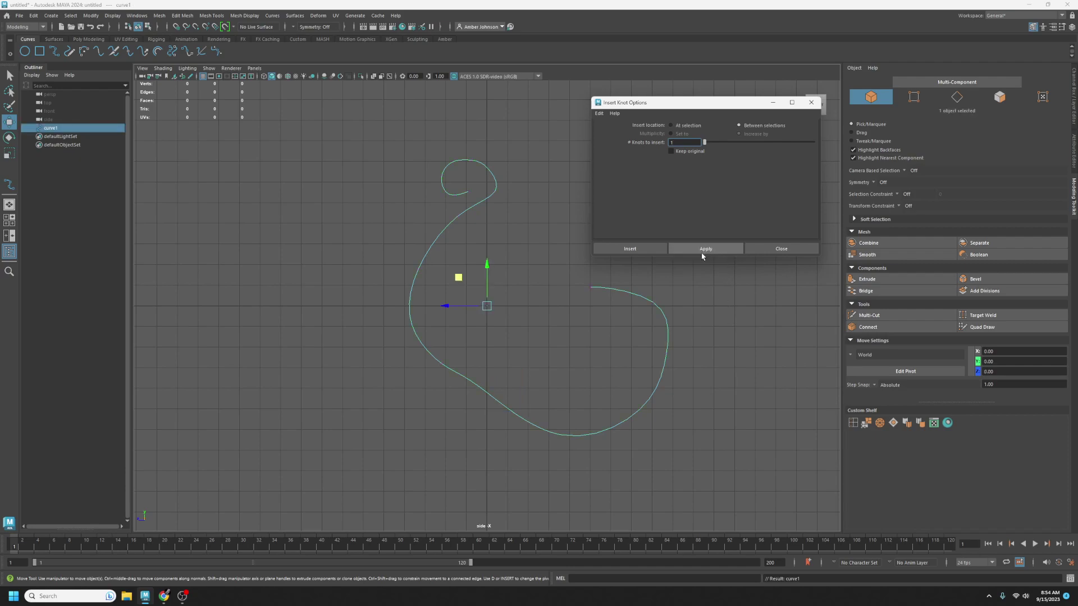
{"action": "left_click", "coordinate": [811, 104]}
Move the newly inserted edit point on the underside down to Y -6.60, Z -0.44
{"action": "right_click_drag", "start_coordinate": [596, 211], "coordinate": [595, 235]}
{"action": "left_click", "coordinate": [512, 414]}
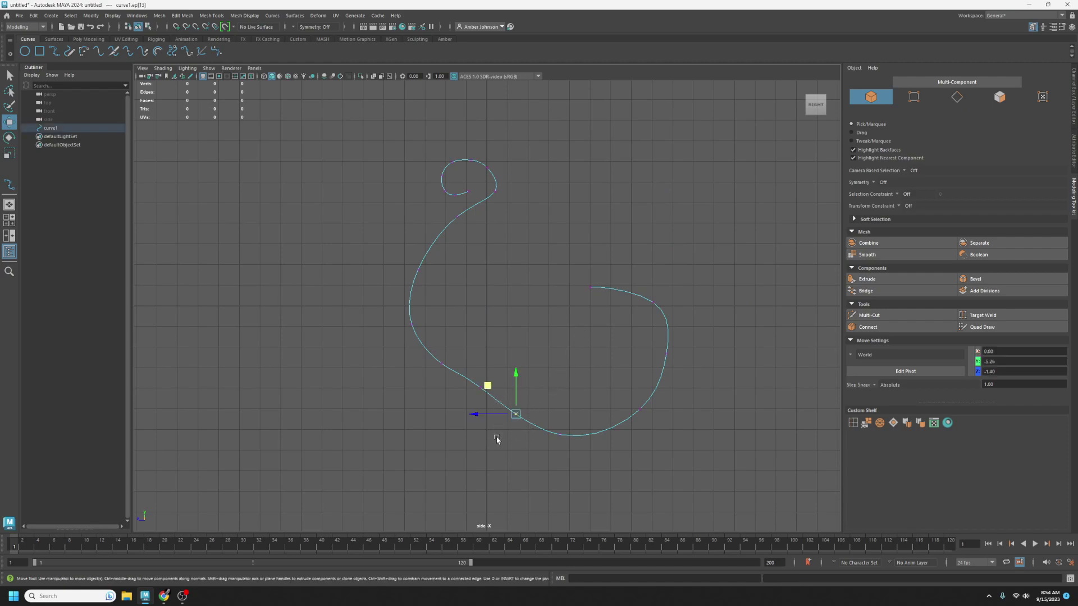
{"action": "left_click_drag", "start_coordinate": [488, 385], "coordinate": [467, 414]}
Move the control vertex inside the lower front bend outward and down to Z 3.78 to round out the base
{"action": "right_click", "coordinate": [554, 335]}
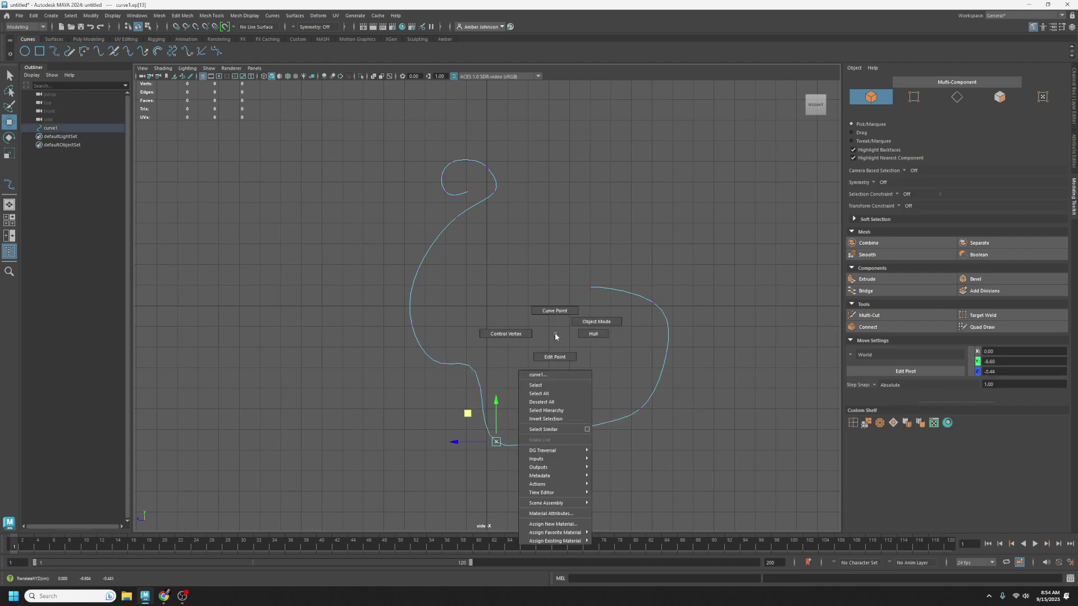
{"action": "left_click", "coordinate": [524, 337]}
{"action": "left_click", "coordinate": [485, 347]}
{"action": "left_click_drag", "start_coordinate": [456, 320], "coordinate": [381, 401]}
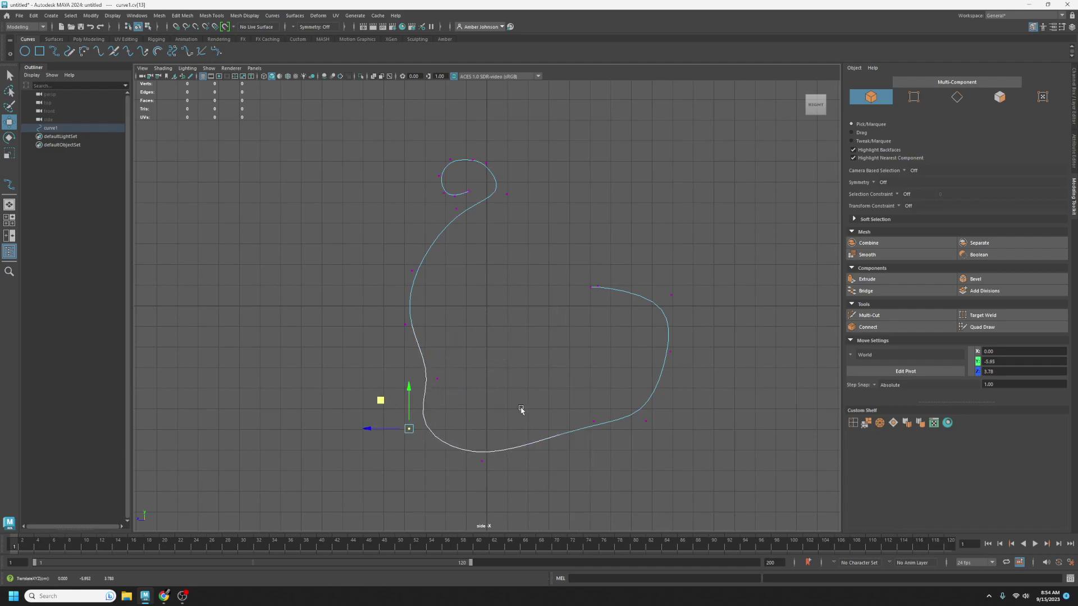
Move the control vertex on the rear underside slightly down, and pull the one at the front indentation outward to Z 4.84
{"action": "left_click", "coordinate": [594, 421]}
{"action": "left_click_drag", "start_coordinate": [565, 393], "coordinate": [565, 412]}
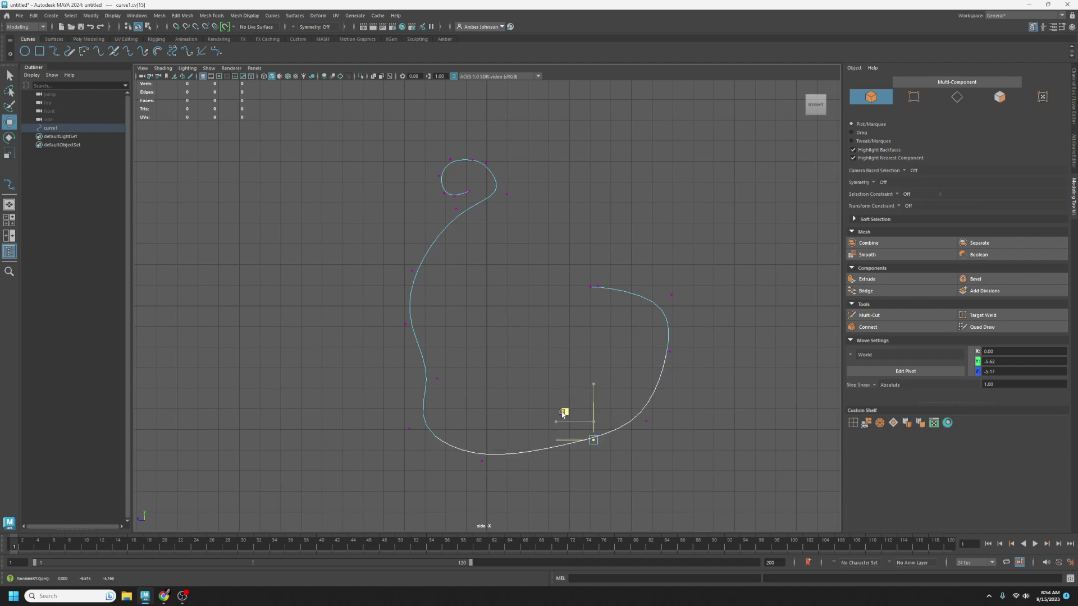
{"action": "left_click_drag", "start_coordinate": [459, 368], "coordinate": [426, 391]}
{"action": "left_click_drag", "start_coordinate": [409, 353], "coordinate": [361, 352]}
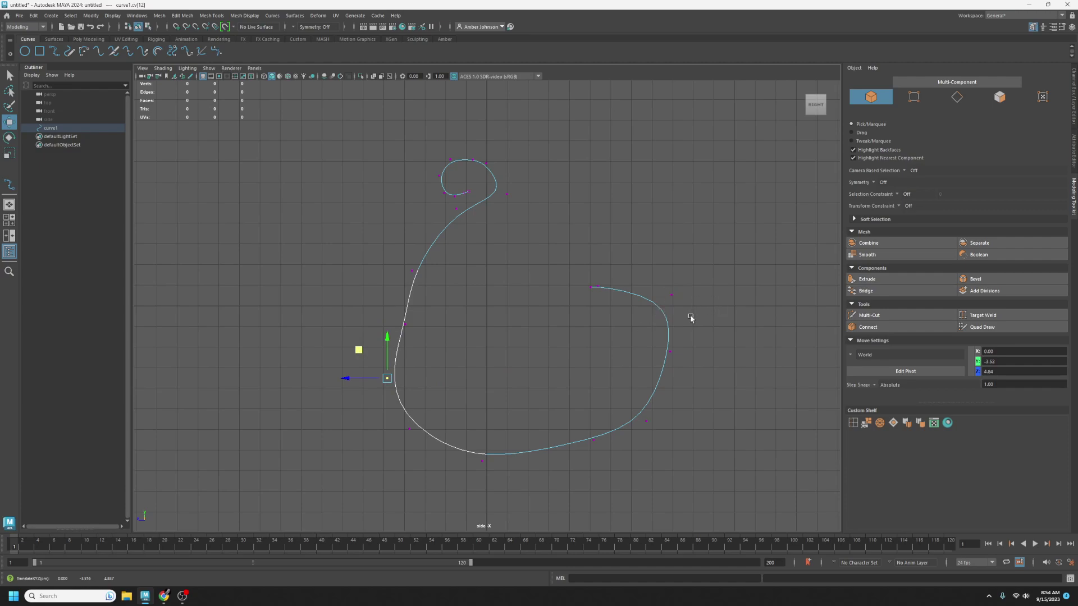
Switch to the perspective view and move the selected front control vertex sideways to X -2.00
{"action": "key", "text": "space"}
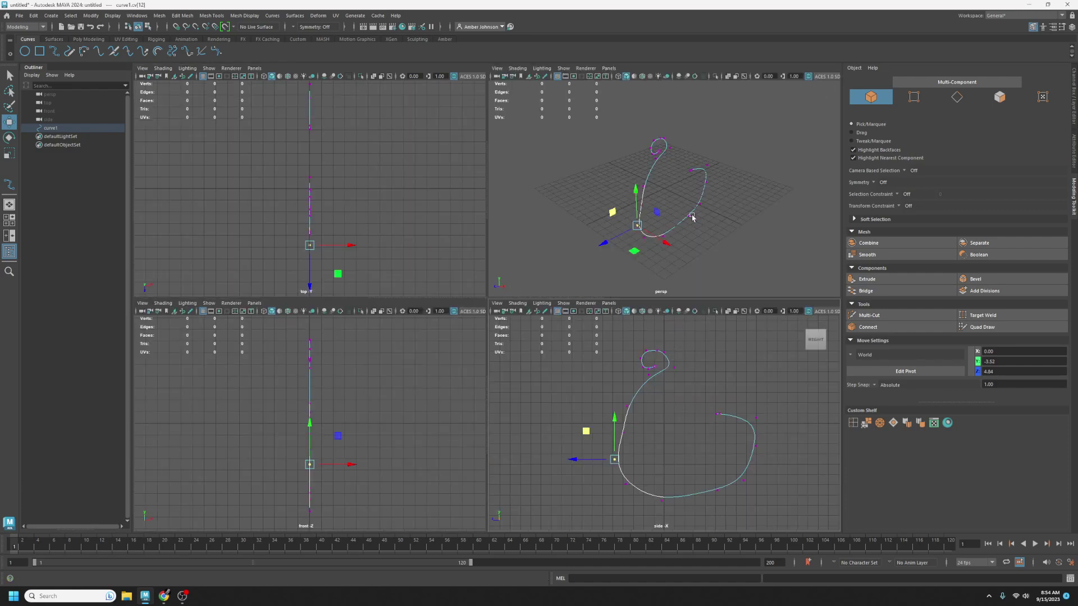
{"action": "key", "text": "space"}
{"action": "key", "text": "space"}
{"action": "left_click", "coordinate": [615, 335]}
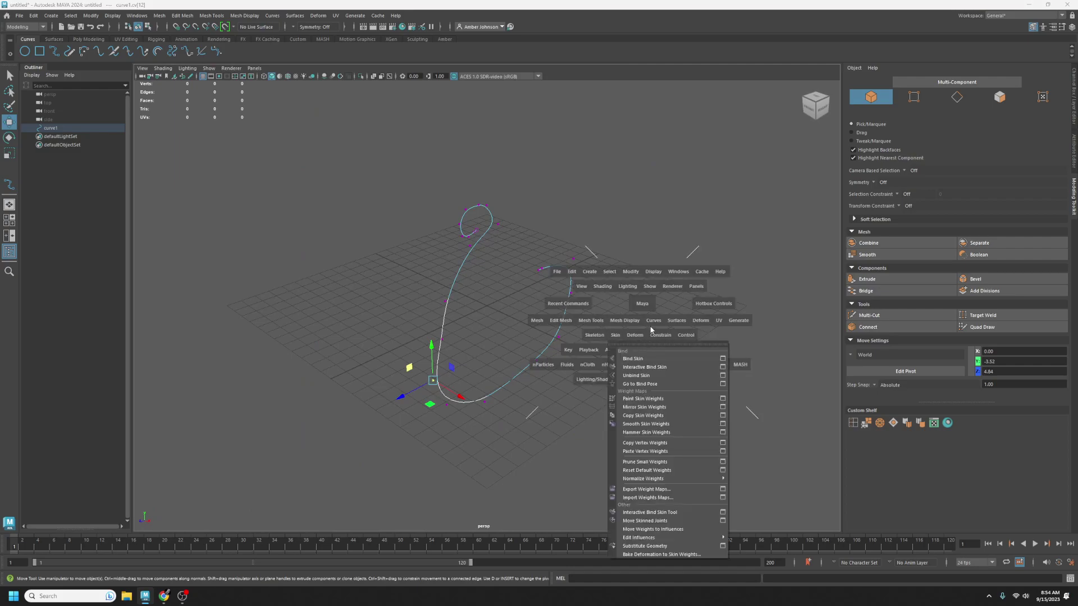
{"action": "left_click", "coordinate": [645, 309]}
{"action": "left_click_drag", "start_coordinate": [578, 368], "coordinate": [565, 391], "text": "alt"}
{"action": "right_click_drag", "start_coordinate": [584, 371], "coordinate": [587, 392]}
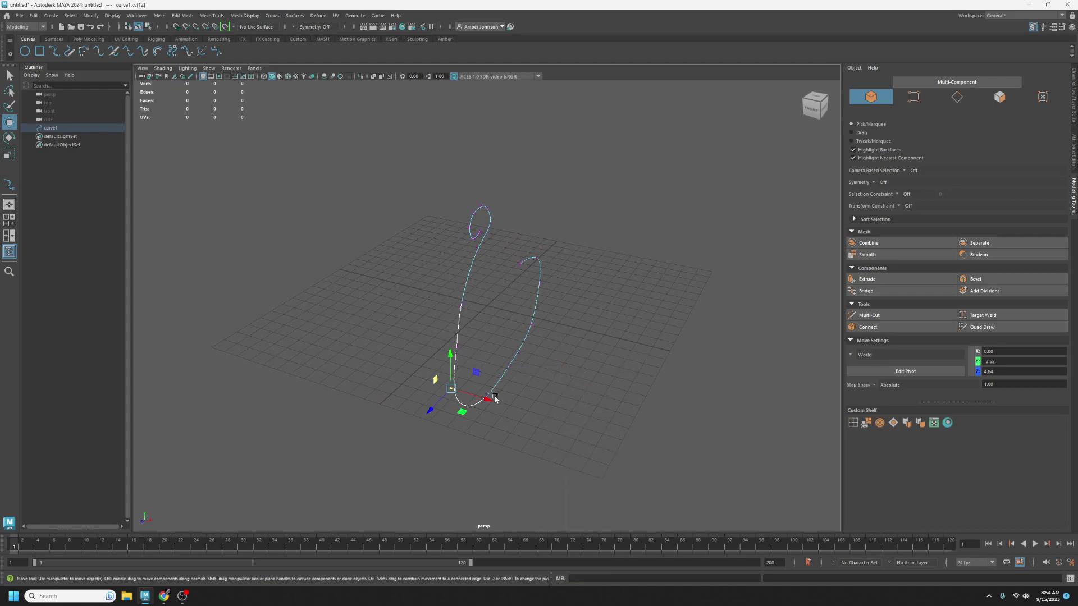
{"action": "left_click_drag", "start_coordinate": [491, 400], "coordinate": [464, 393]}
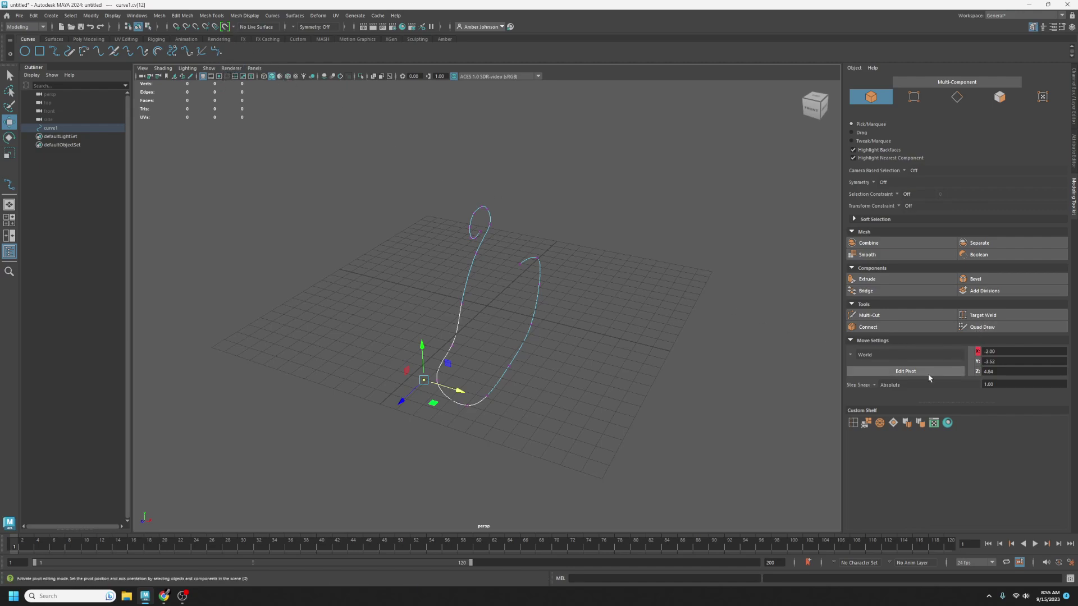
Turn step snap off, move the front bulge's edit point to X -2.25, and shift the four edit points at the rear end toward positive X
{"action": "left_click", "coordinate": [876, 386]}
{"action": "left_click", "coordinate": [888, 390]}
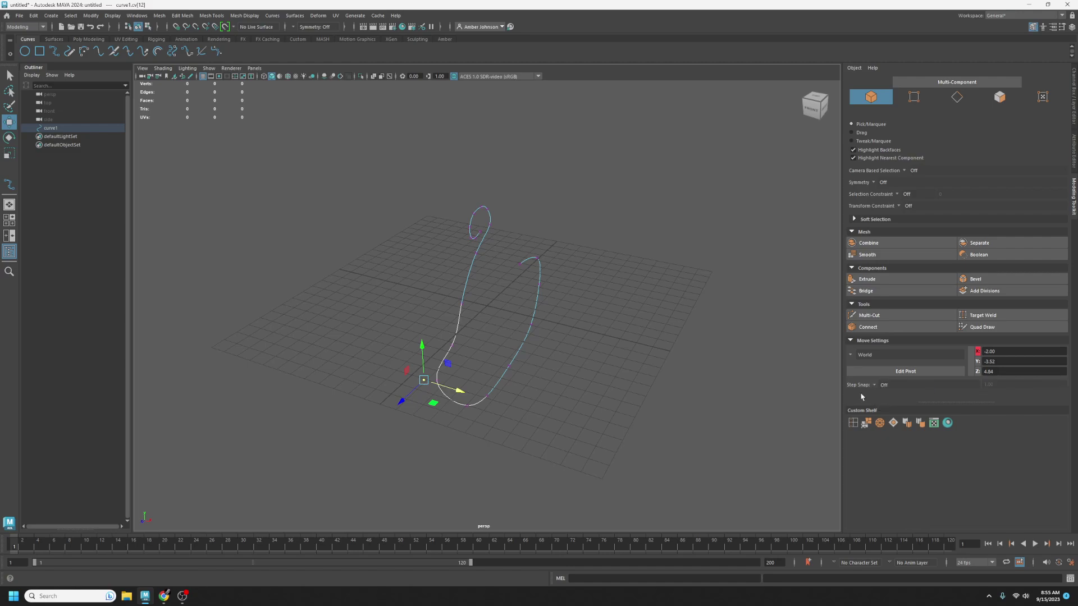
{"action": "left_click_drag", "start_coordinate": [464, 323], "coordinate": [462, 349]}
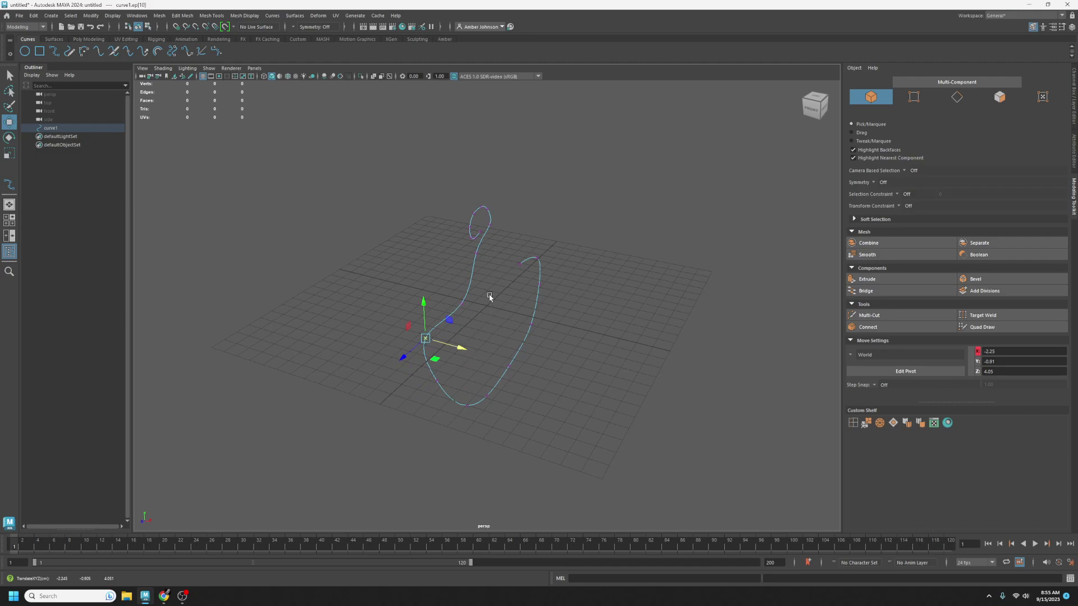
{"action": "left_click_drag", "start_coordinate": [522, 253], "coordinate": [573, 351]}
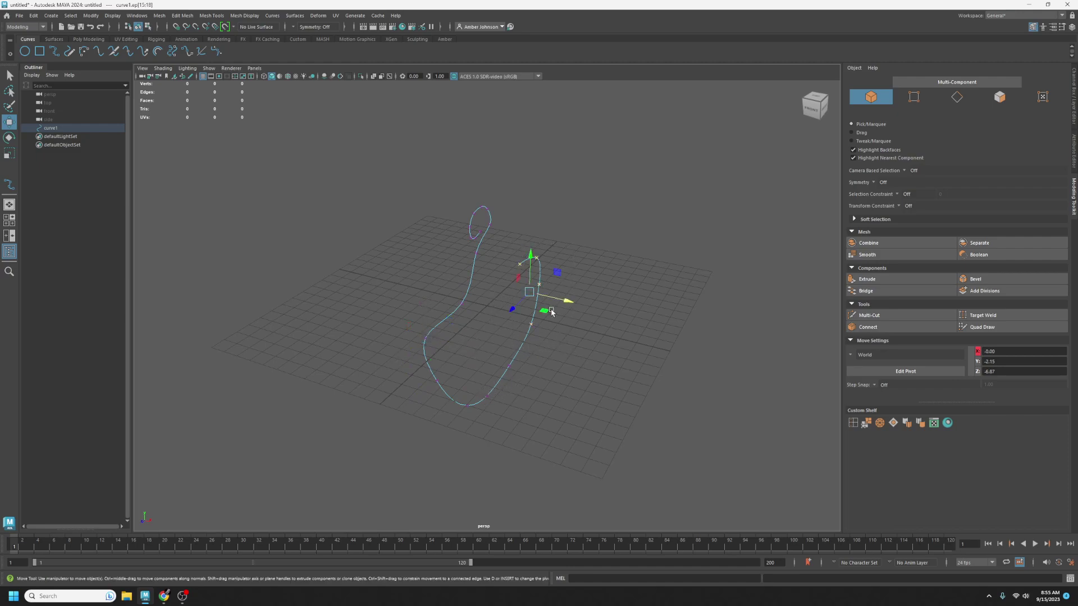
{"action": "left_click_drag", "start_coordinate": [570, 307], "coordinate": [621, 317]}
Move the bottom edit point to X 2.41 and the neck edit point to X -2.01, finishing in object mode with the curve selected
{"action": "left_click_drag", "start_coordinate": [505, 404], "coordinate": [589, 378], "text": "alt"}
{"action": "left_click_drag", "start_coordinate": [498, 379], "coordinate": [676, 435]}
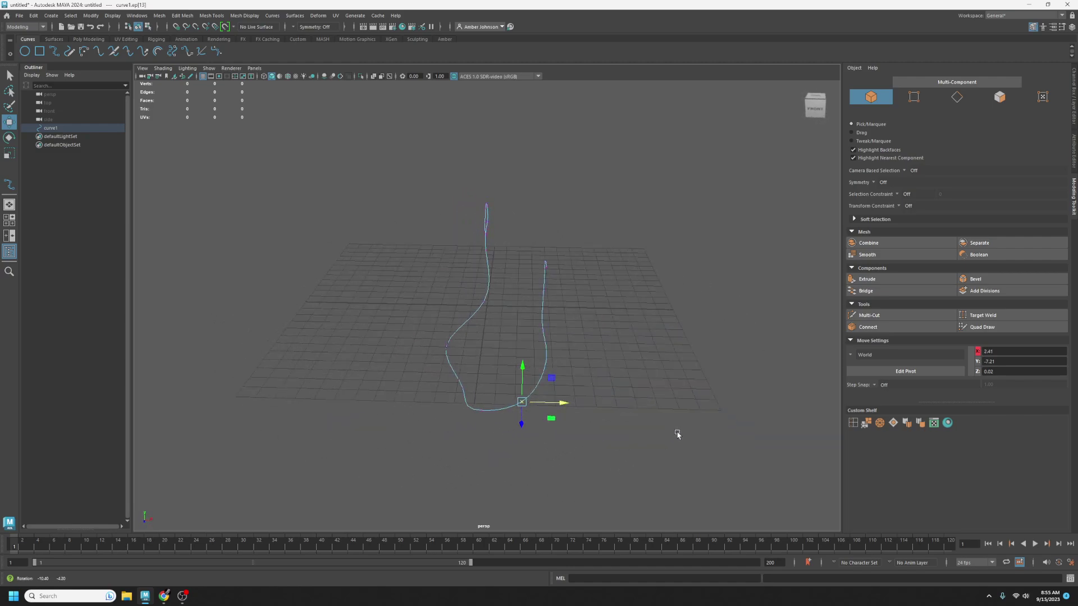
{"action": "left_click_drag", "start_coordinate": [498, 292], "coordinate": [638, 406]}
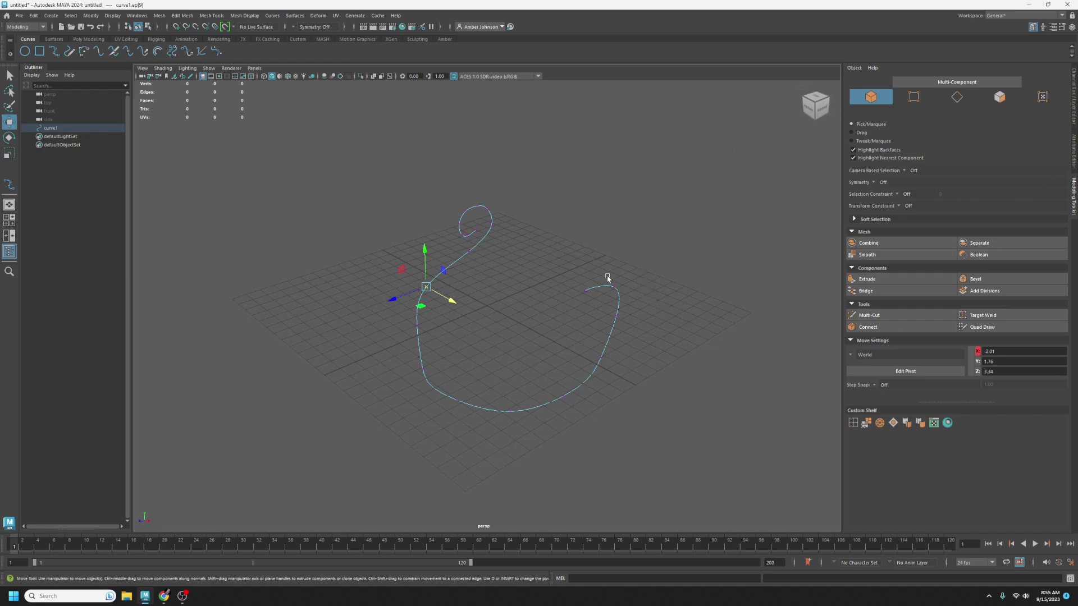
{"action": "right_click_drag", "start_coordinate": [578, 248], "coordinate": [624, 239]}
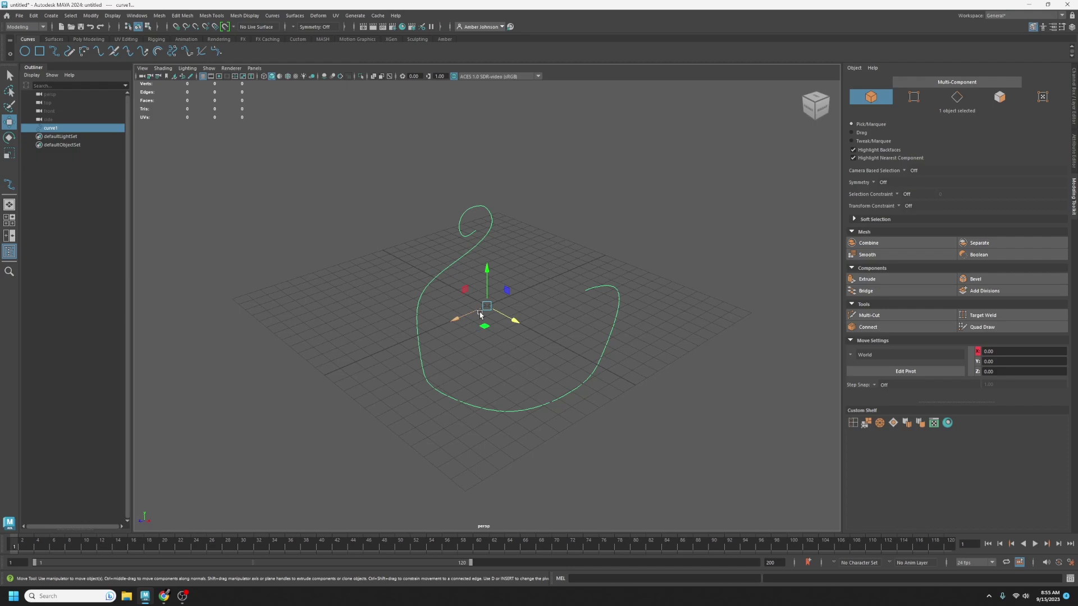
Try to create a sweep mesh from the selected curve and check the two sweep objects individually
{"action": "left_click", "coordinate": [51, 16]}
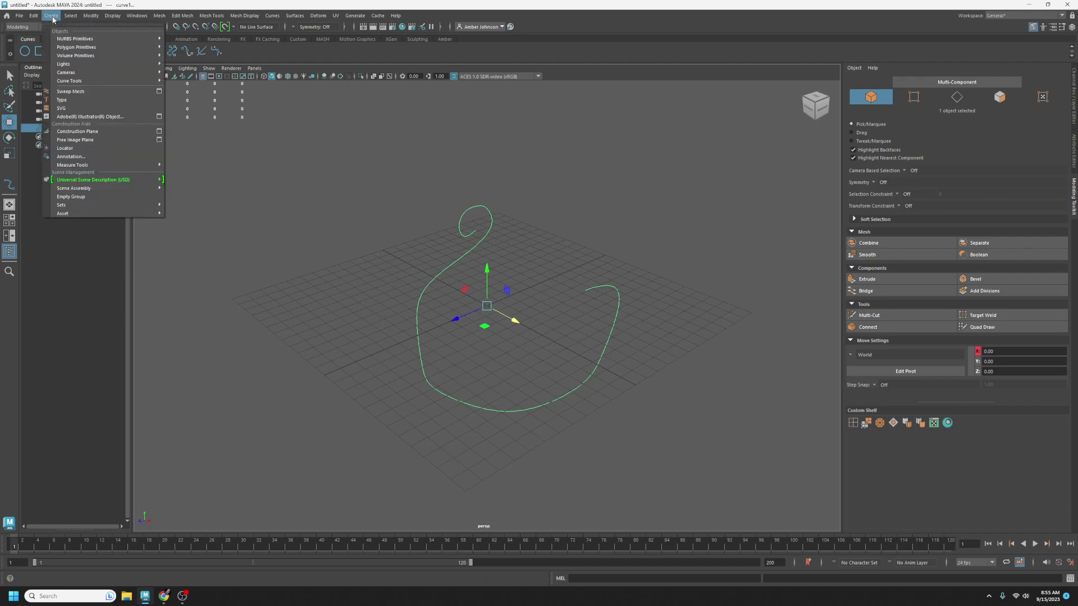
{"action": "left_click", "coordinate": [86, 92]}
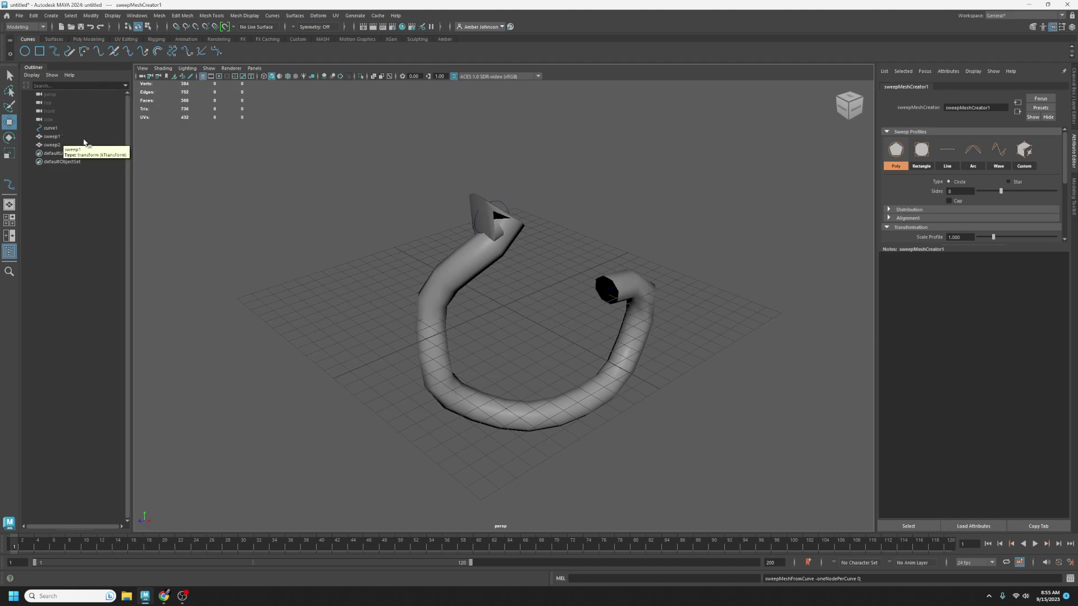
{"action": "left_click", "coordinate": [53, 137]}
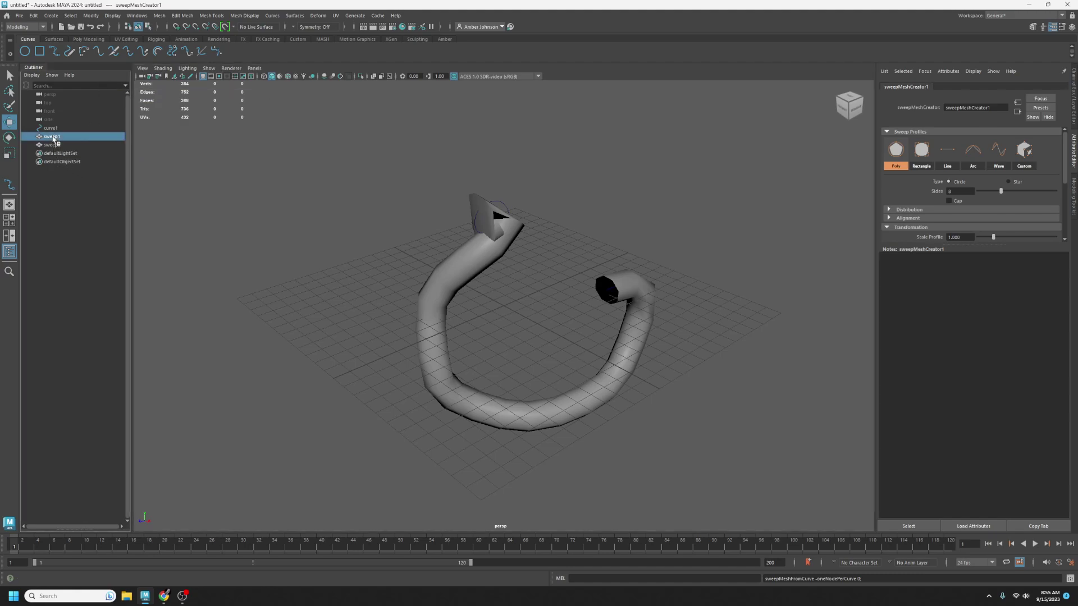
{"action": "left_click", "coordinate": [52, 144]}
{"action": "left_click", "coordinate": [55, 137]}
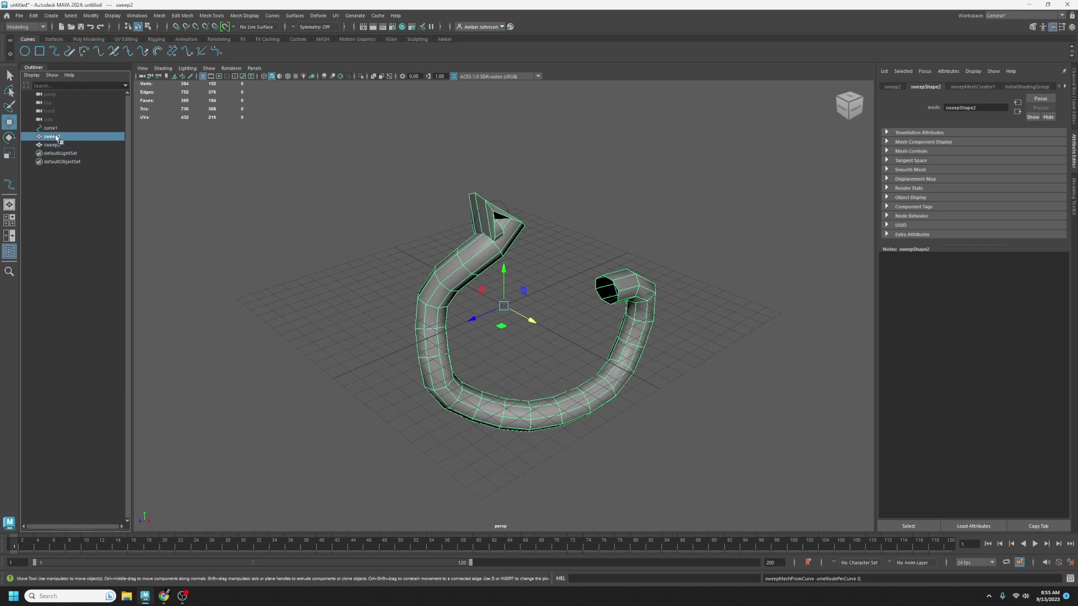
{"action": "left_click", "coordinate": [56, 145]}
Undo the sweep mesh creation, going back to the plain selected curve
{"action": "key", "text": "ctrl+z"}
{"action": "key", "text": "ctrl+z"}
{"action": "key", "text": "ctrl+z"}
{"action": "key", "text": "ctrl+z"}
{"action": "key", "text": "ctrl+z"}
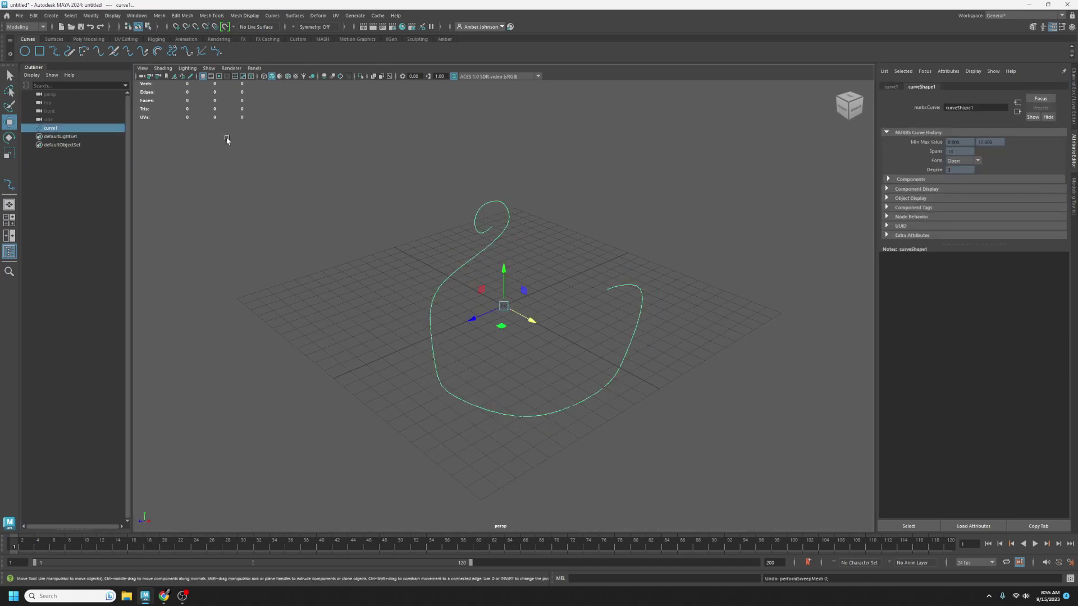
Create a sweep mesh from the curve and delete the duplicate mesh sweep2, keeping sweep1
{"action": "left_click_drag", "start_coordinate": [414, 231], "coordinate": [386, 232], "text": "alt"}
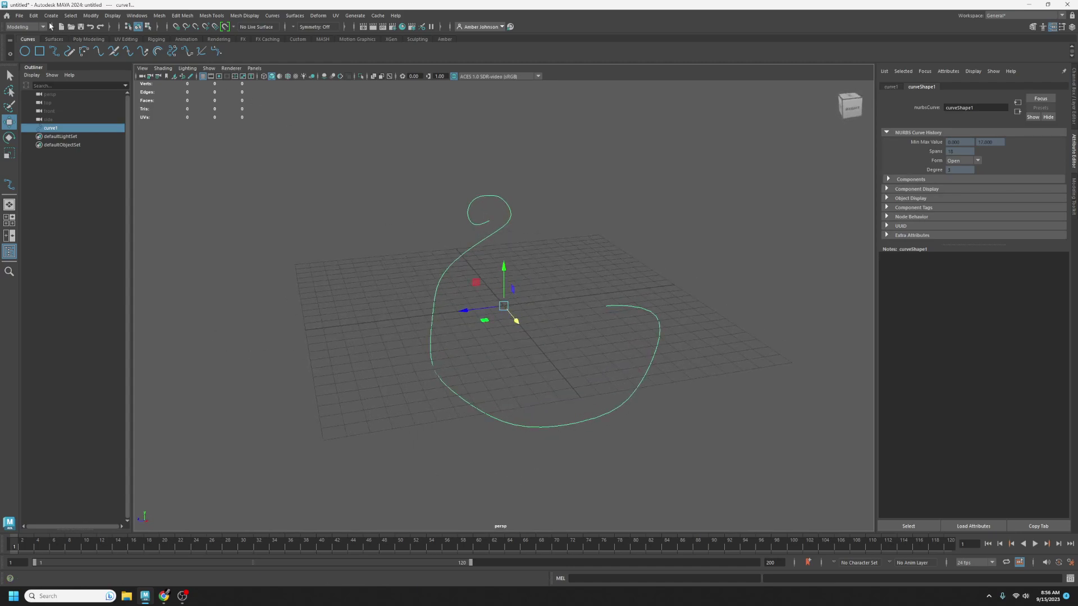
{"action": "left_click", "coordinate": [52, 15]}
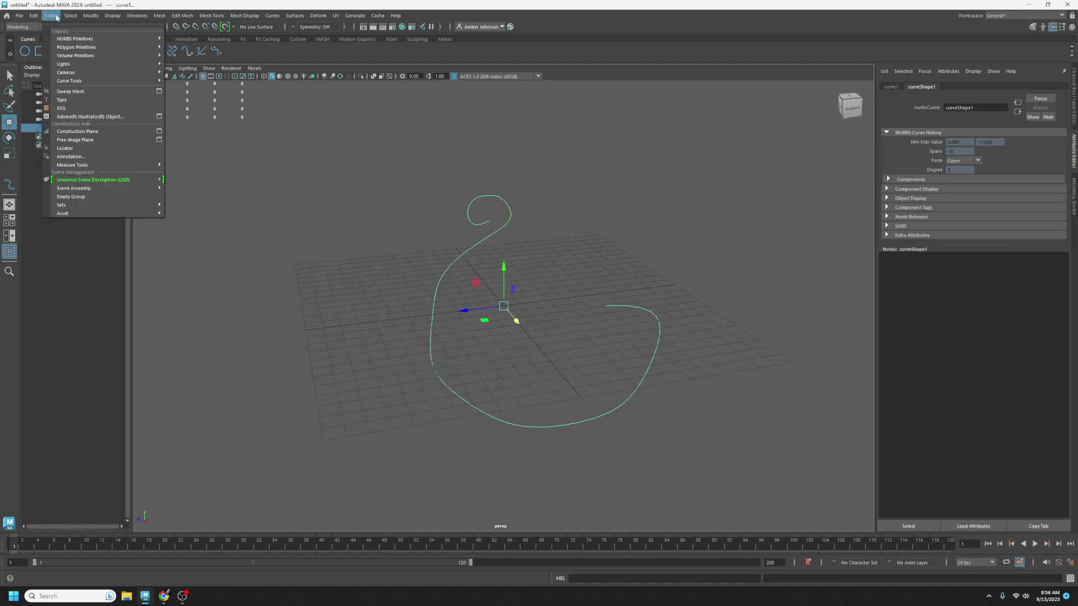
{"action": "left_click", "coordinate": [83, 91]}
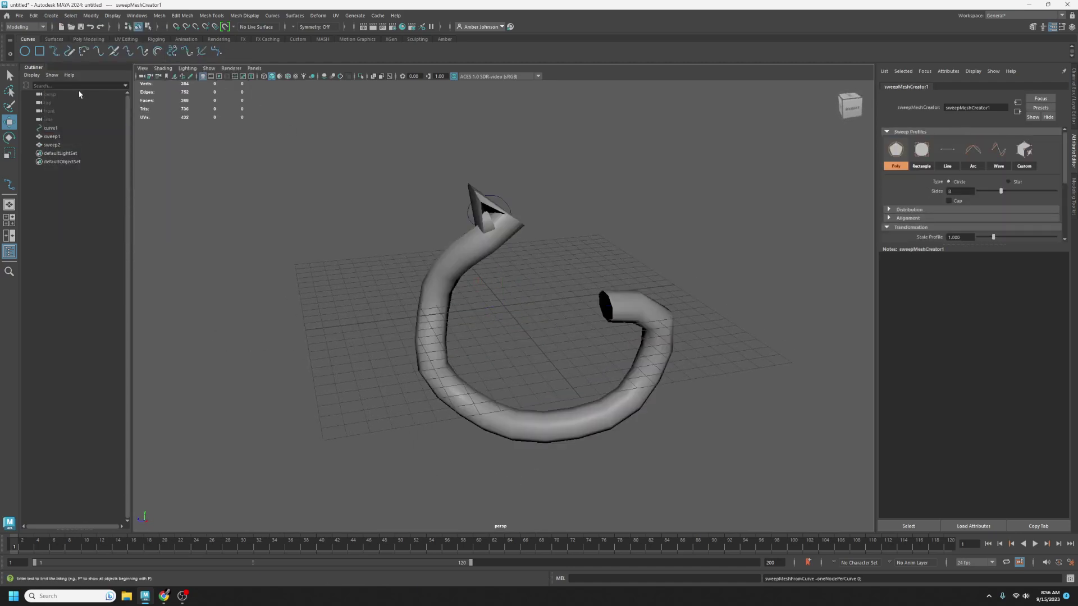
{"action": "left_click", "coordinate": [66, 139]}
{"action": "left_click", "coordinate": [59, 146]}
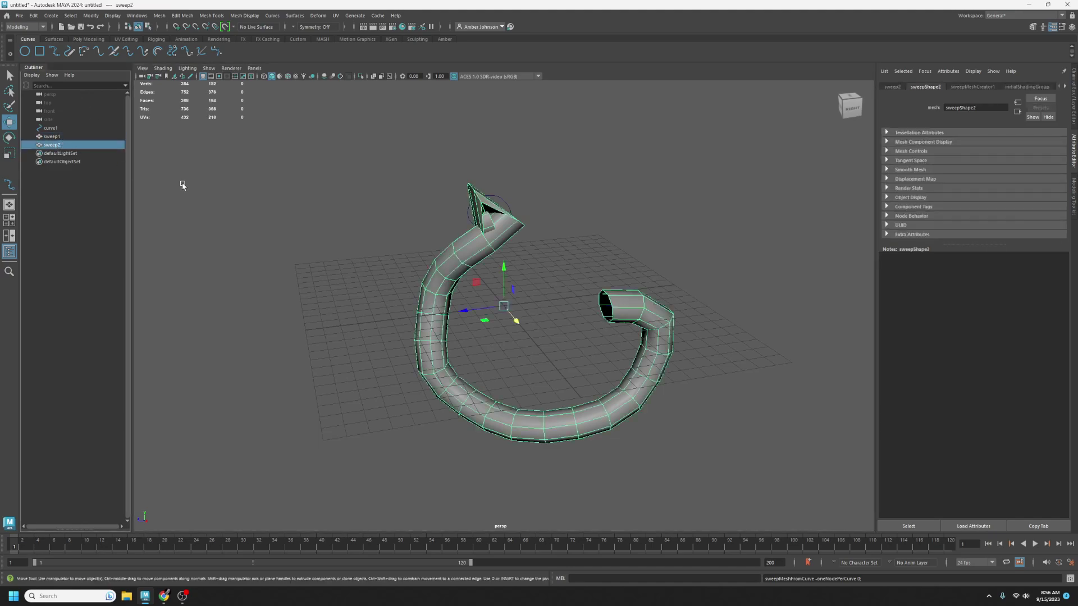
{"action": "key", "text": "Delete"}
{"action": "left_click", "coordinate": [59, 137]}
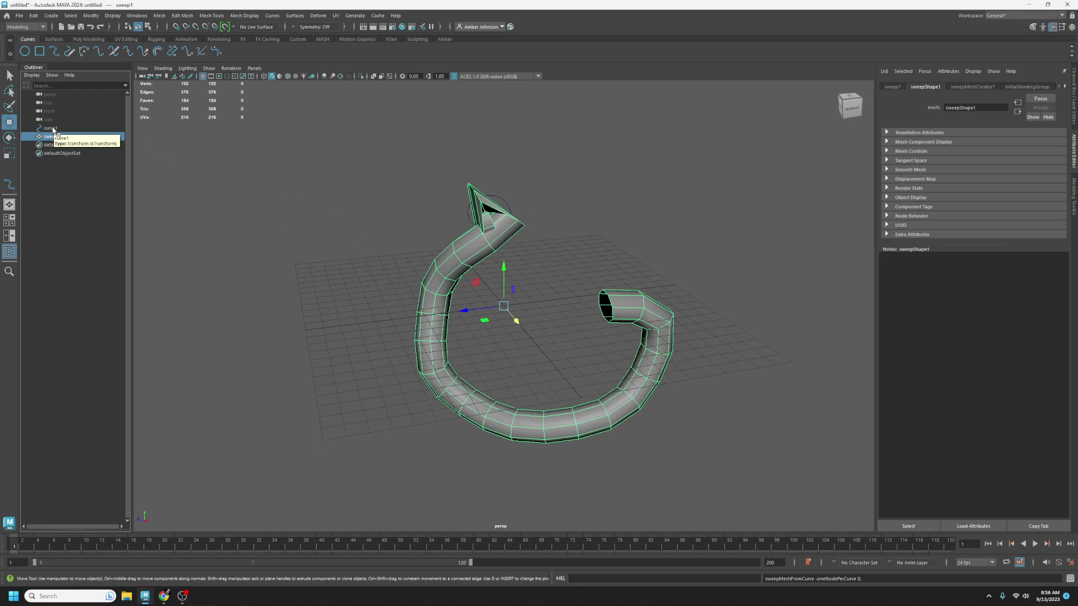
Open the curve's sweepMeshCreator1 attributes and reduce the circular Poly profile to 6 sides
{"action": "left_click", "coordinate": [52, 129]}
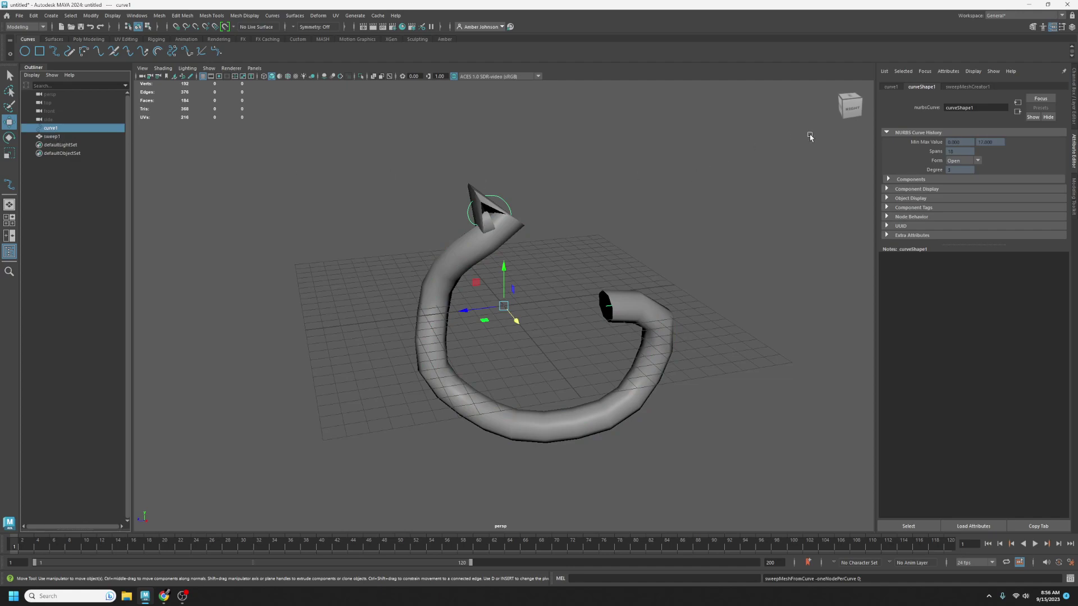
{"action": "left_click", "coordinate": [967, 87]}
{"action": "scroll", "coordinate": [589, 209], "scroll_direction": "up", "scroll_amount": 3}
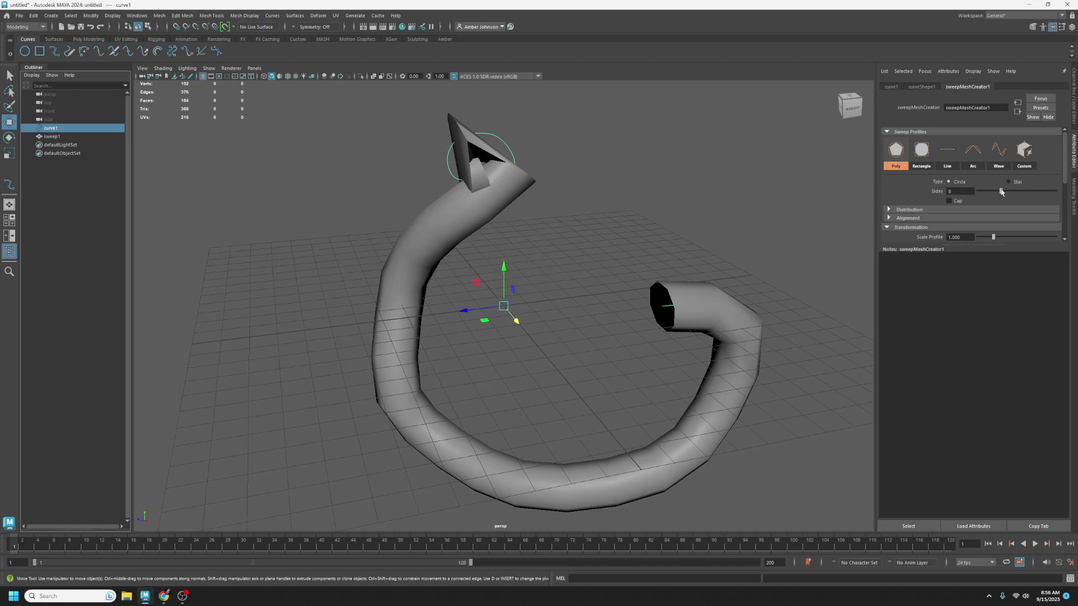
{"action": "left_click_drag", "start_coordinate": [1000, 192], "coordinate": [991, 192]}
{"action": "left_click_drag", "start_coordinate": [630, 238], "coordinate": [769, 242], "text": "alt"}
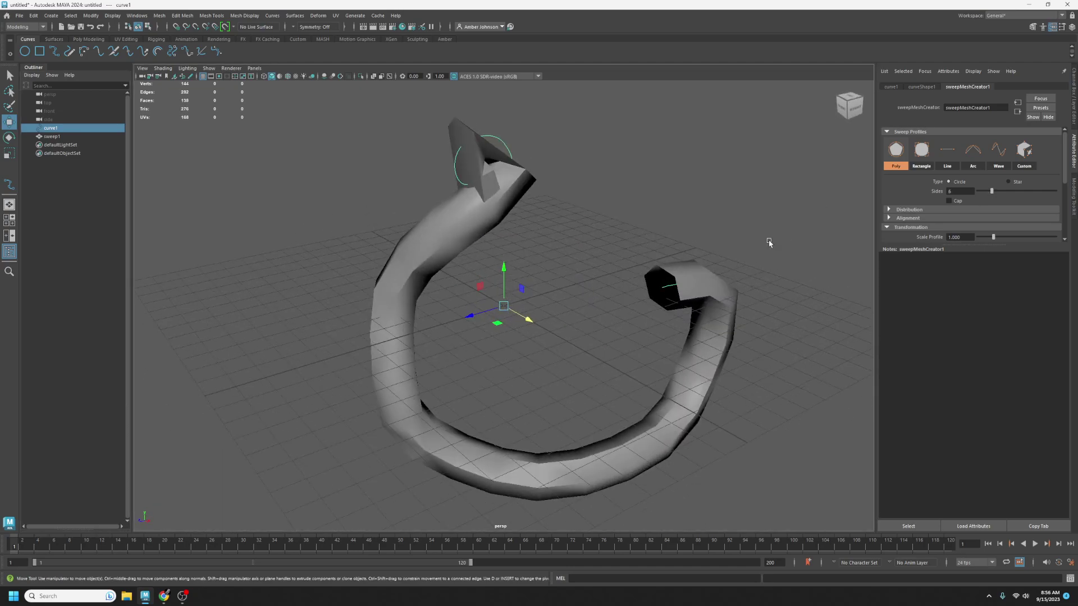
Set the sweep profile to 8 sides and check the mesh's polygon density on sweep1
{"action": "left_click", "coordinate": [889, 210]}
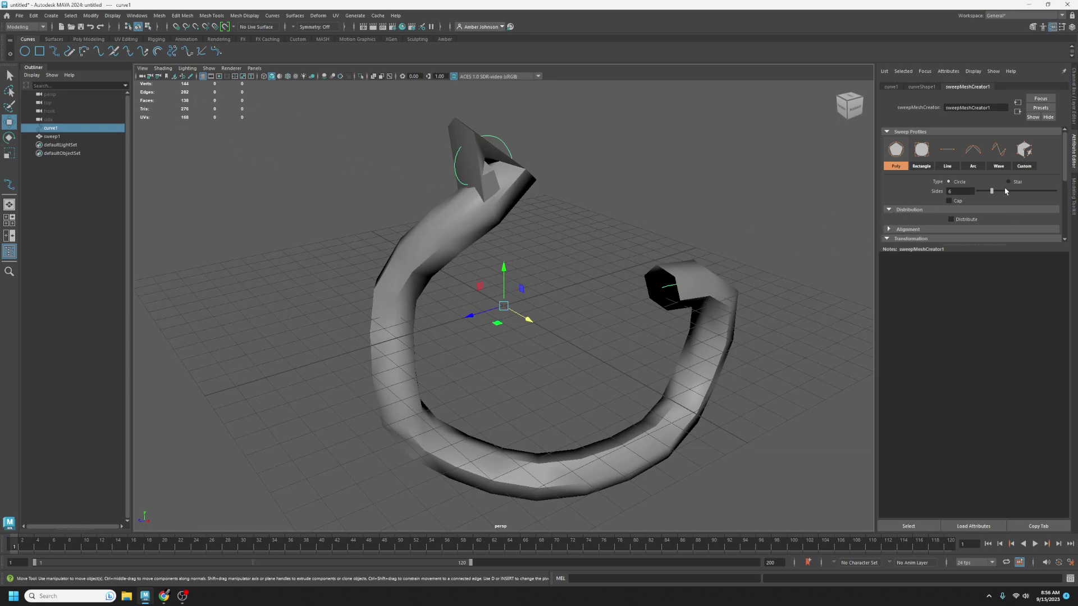
{"action": "left_click_drag", "start_coordinate": [992, 194], "coordinate": [1002, 193]}
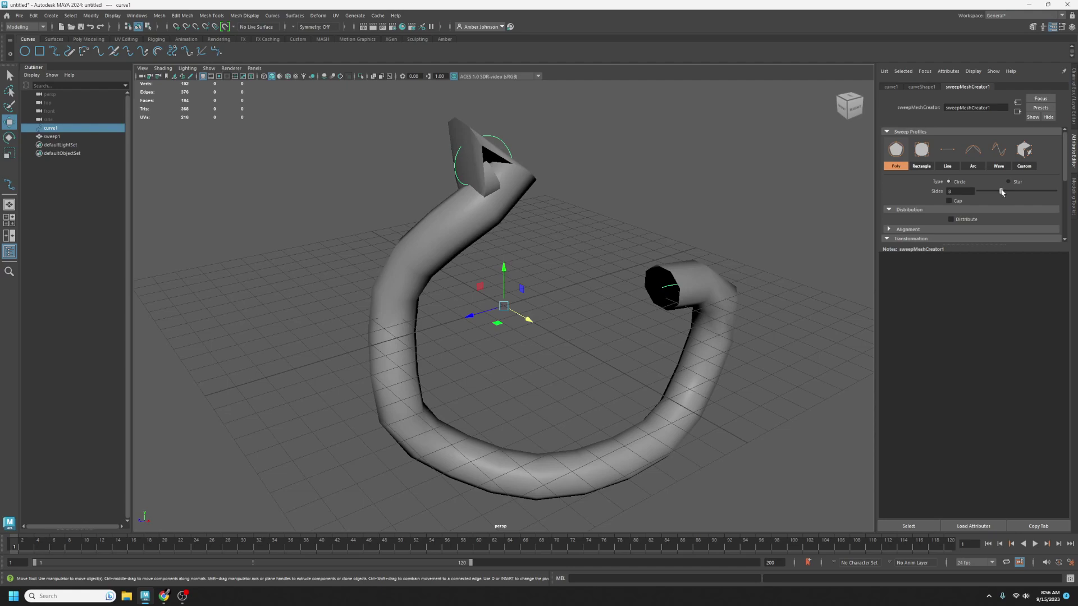
{"action": "left_click", "coordinate": [63, 137]}
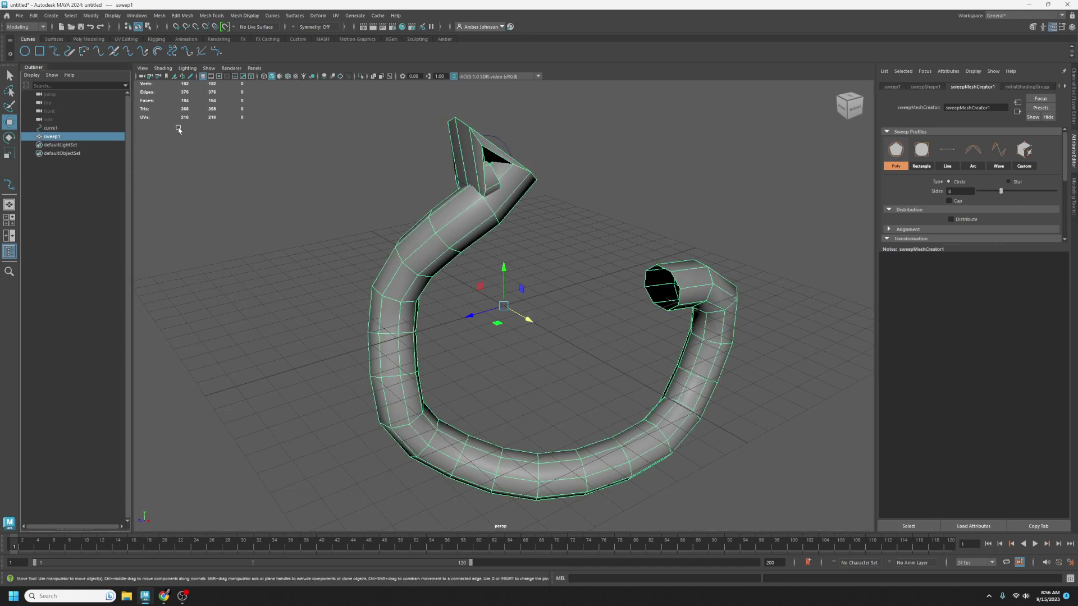
{"action": "left_click", "coordinate": [51, 129]}
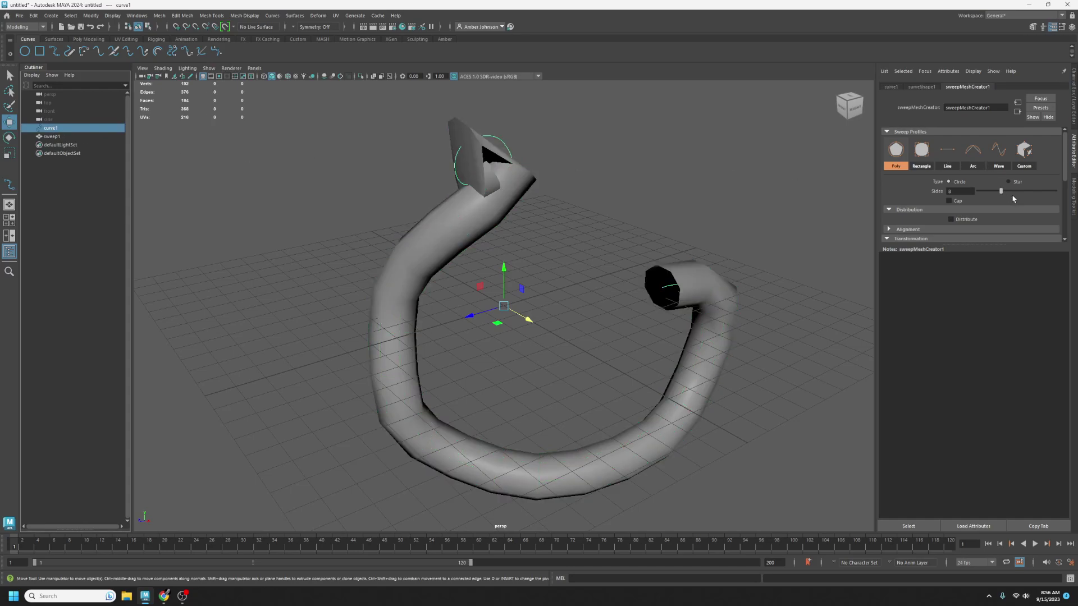
Set the sweep profile to 6 sides, check sweep1's wireframe, and reselect the curve
{"action": "left_click_drag", "start_coordinate": [1002, 192], "coordinate": [993, 192]}
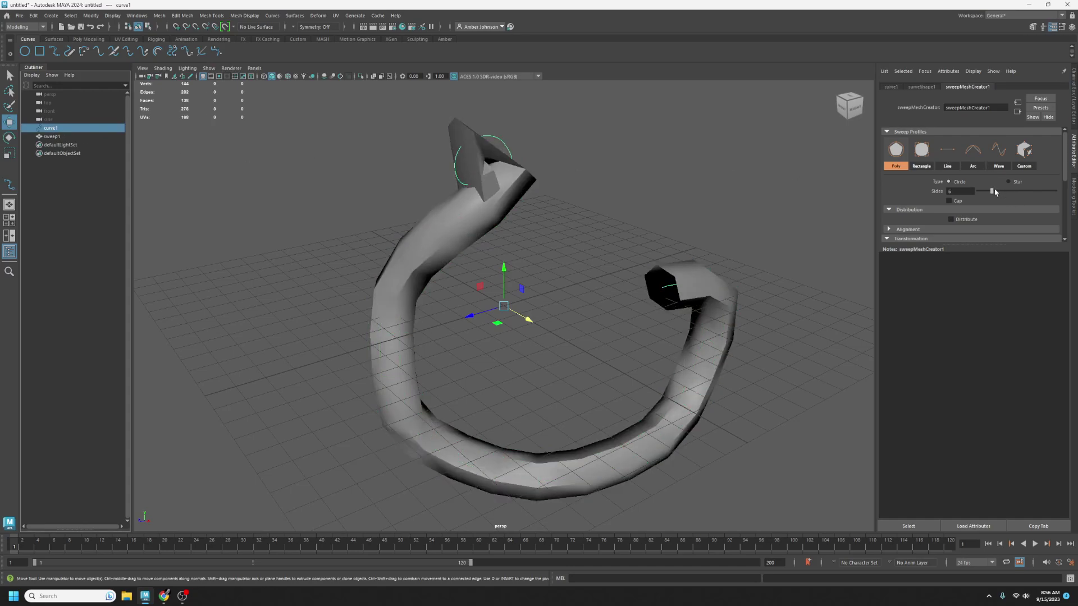
{"action": "left_click", "coordinate": [72, 138]}
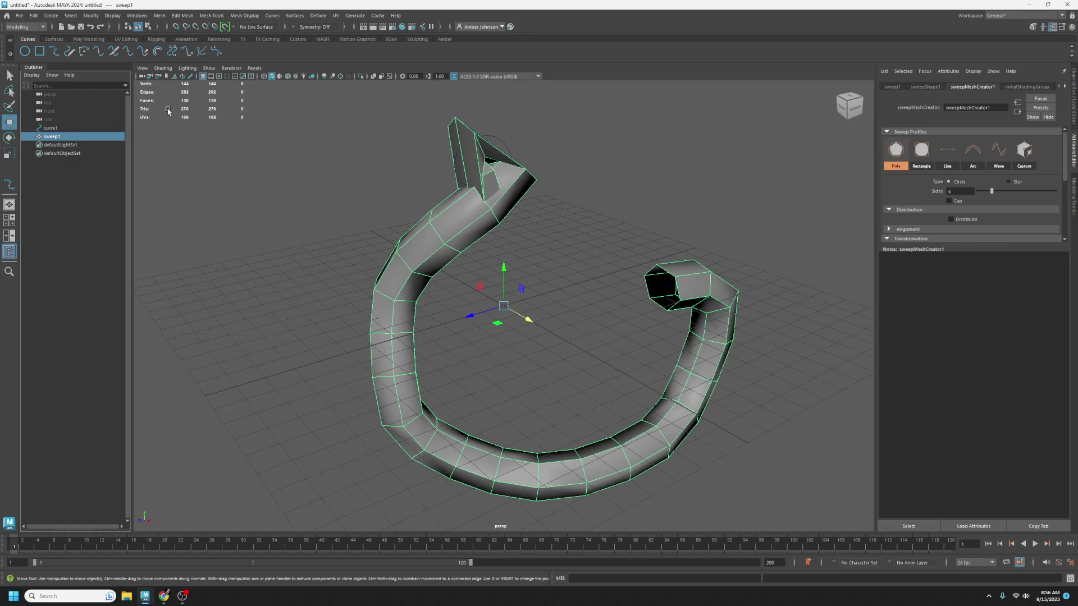
{"action": "left_click", "coordinate": [51, 128]}
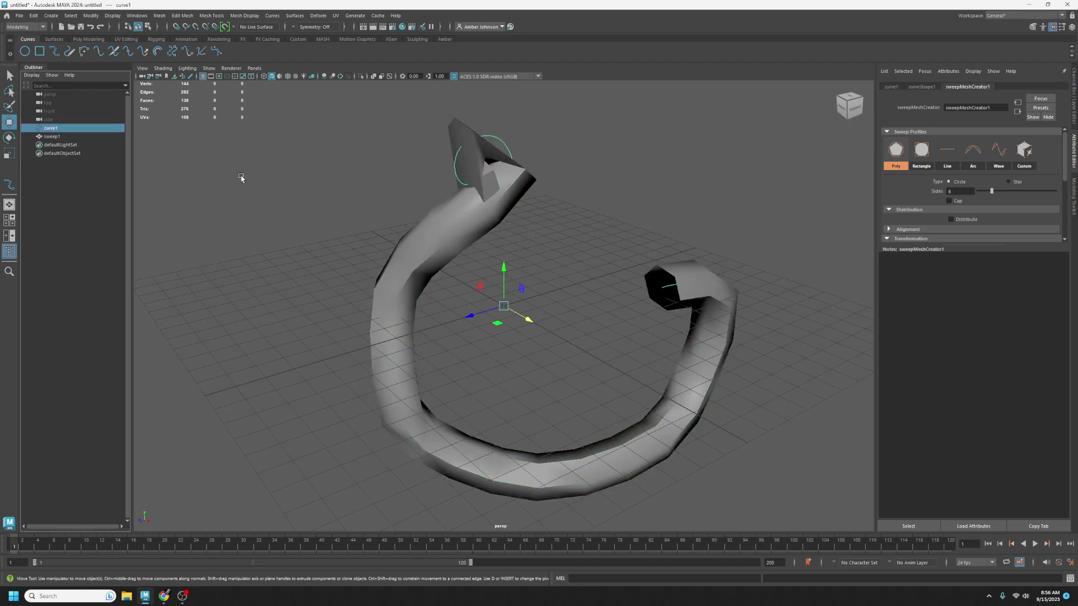
Enlarge the sweep attribute area, show the transformation settings, and reduce Scale Profile to 0.284 to thin the tube
{"action": "left_click", "coordinate": [889, 229]}
{"action": "left_click", "coordinate": [889, 230]}
{"action": "left_click_drag", "start_coordinate": [951, 243], "coordinate": [937, 401]}
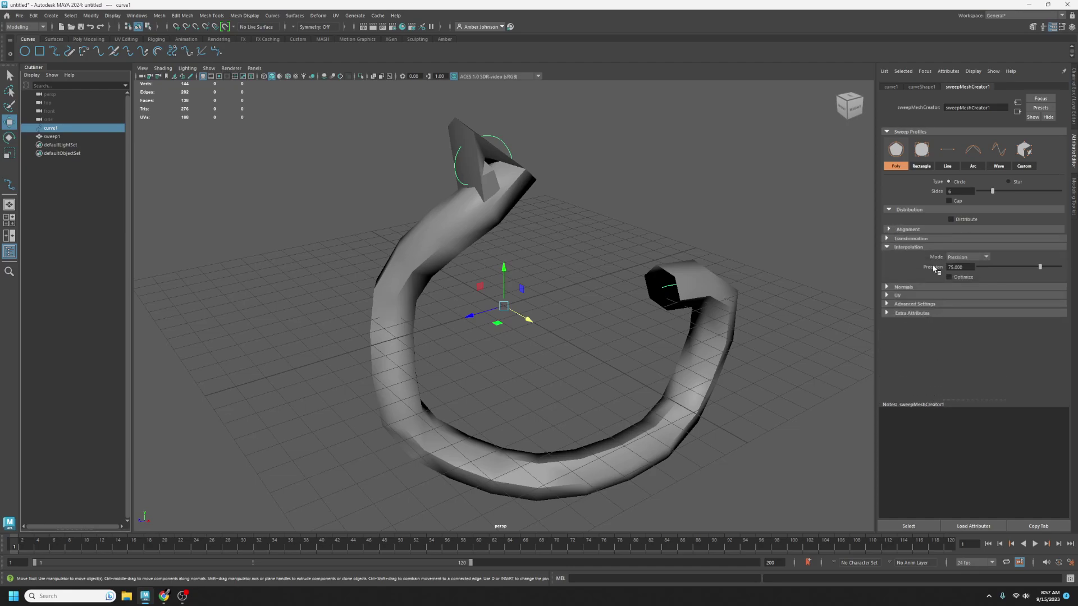
{"action": "left_click", "coordinate": [887, 240]}
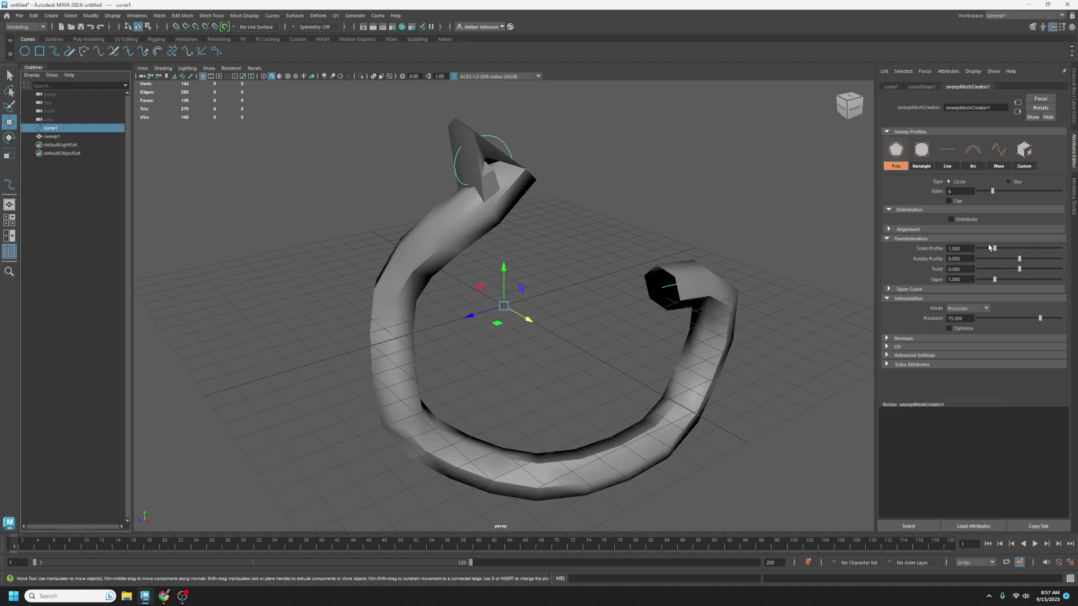
{"action": "left_click_drag", "start_coordinate": [994, 251], "coordinate": [984, 252]}
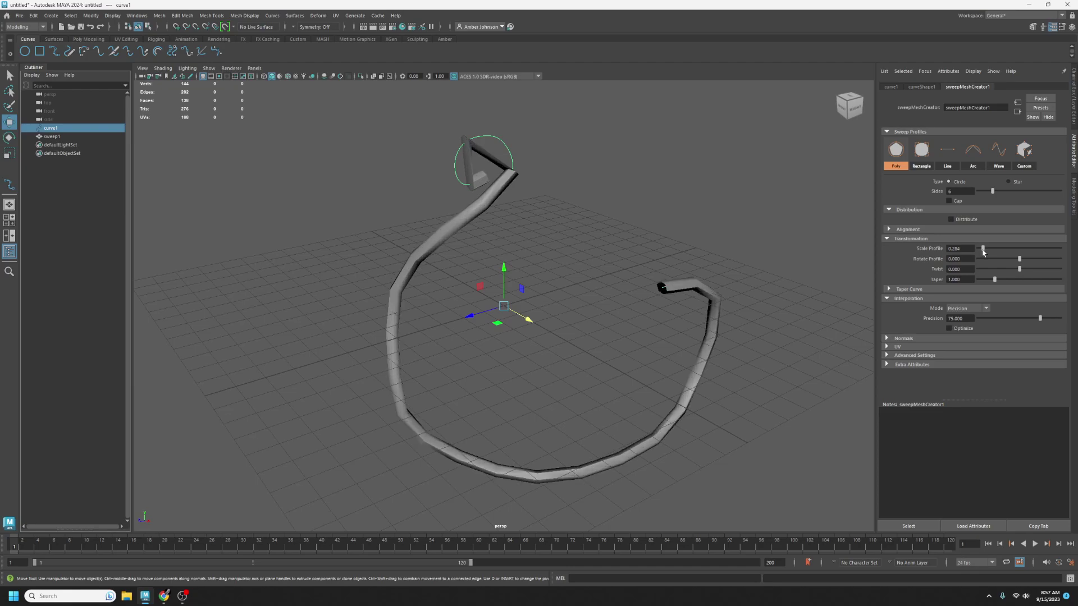
Raise the sweep's interpolation Precision to 98.454 and examine the tube's smoothness from several angles
{"action": "left_click_drag", "start_coordinate": [1040, 319], "coordinate": [1055, 318]}
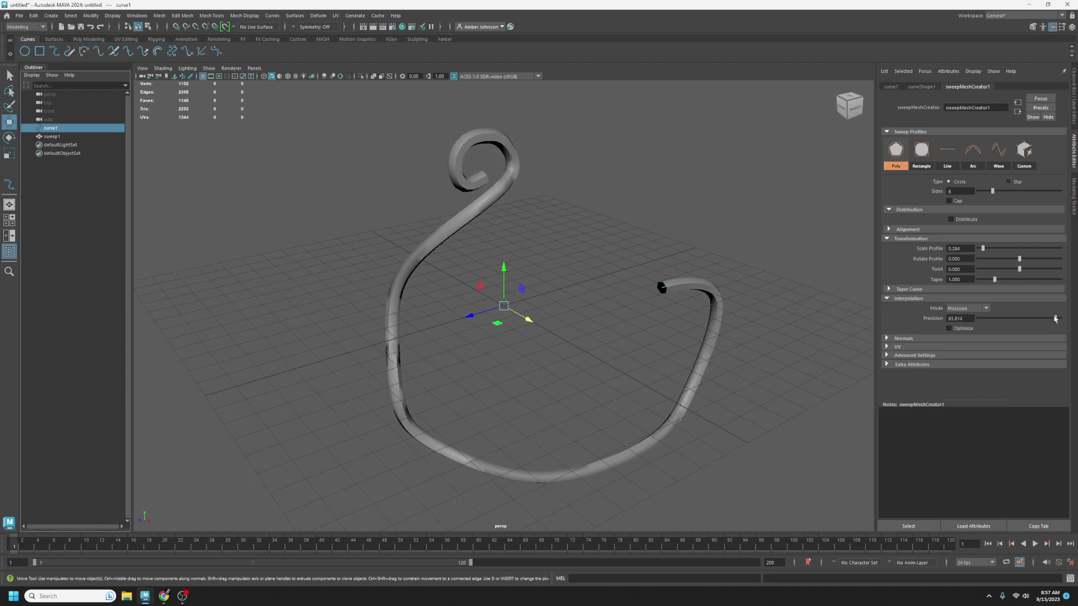
{"action": "left_click_drag", "start_coordinate": [607, 315], "coordinate": [667, 320], "text": "alt"}
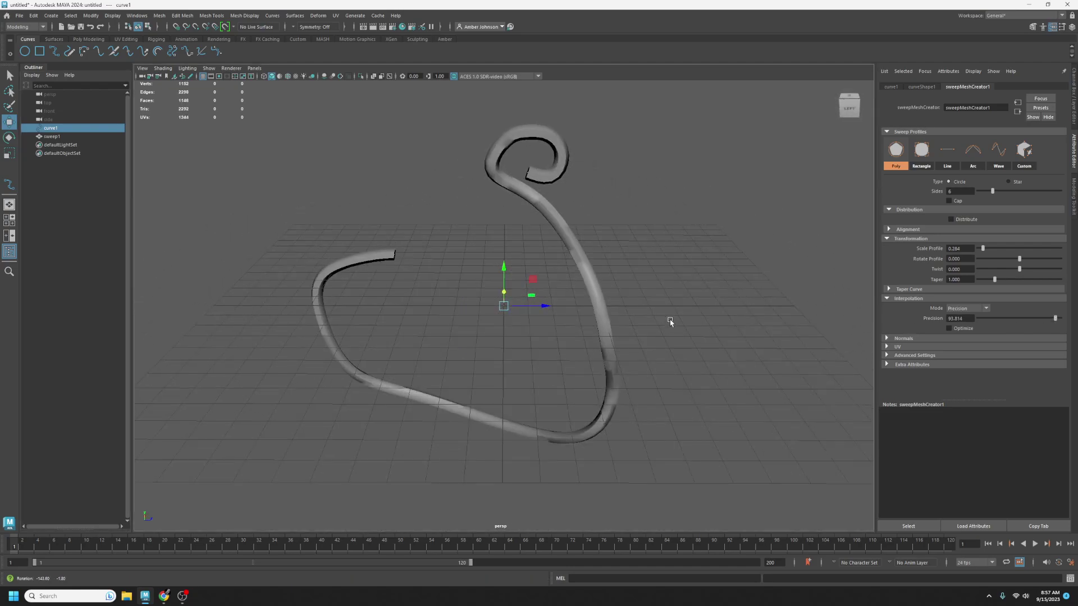
{"action": "left_click_drag", "start_coordinate": [789, 306], "coordinate": [732, 317], "text": "alt"}
{"action": "left_click_drag", "start_coordinate": [1056, 317], "coordinate": [1059, 319]}
{"action": "mouse_move", "coordinate": [693, 224]}
{"action": "left_mouse_down", "text": "alt"}
{"action": "mouse_move", "coordinate": [652, 233]}
{"action": "mouse_move", "coordinate": [680, 230]}
{"action": "left_mouse_up", "text": "alt"}
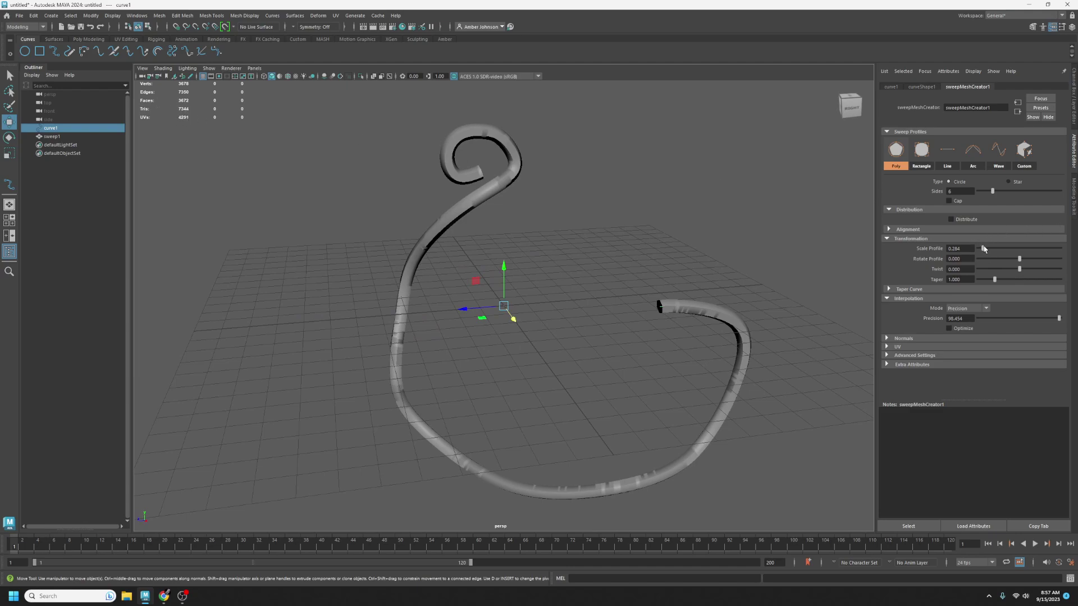
Reduce Scale Profile to 0.206 and try out the profile's rotation and twist, undoing each trial
{"action": "left_click_drag", "start_coordinate": [985, 250], "coordinate": [1029, 261]}
{"action": "key", "text": "ctrl+z"}
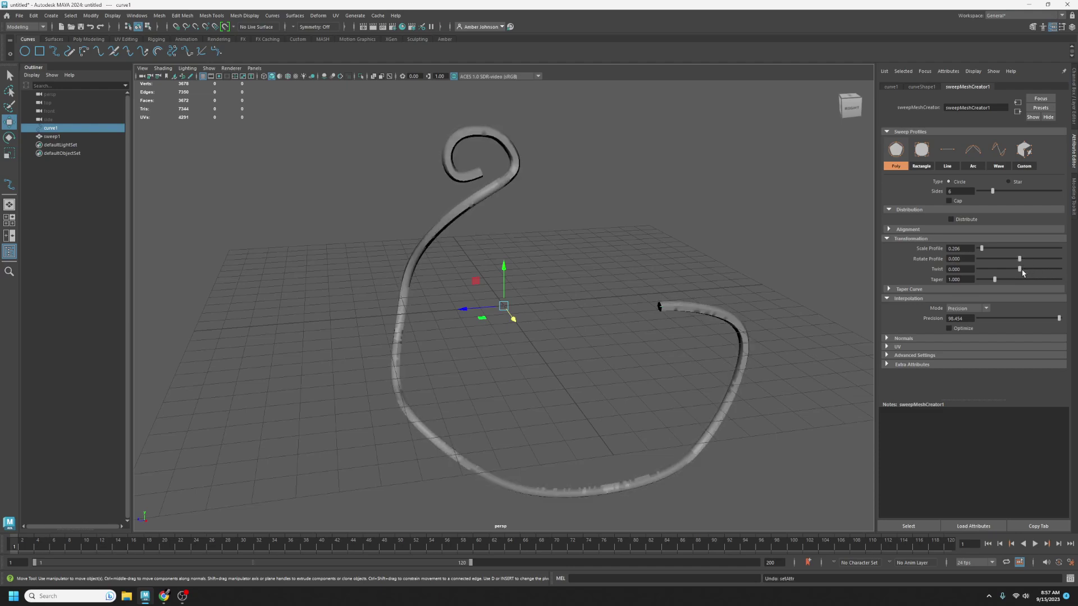
{"action": "left_click_drag", "start_coordinate": [1021, 270], "coordinate": [1034, 272]}
{"action": "key", "text": "ctrl+z"}
Thicken the tube with a Scale Profile of 0.464 and narrow its far end to a point with a Taper of 0
{"action": "left_click_drag", "start_coordinate": [996, 281], "coordinate": [985, 249]}
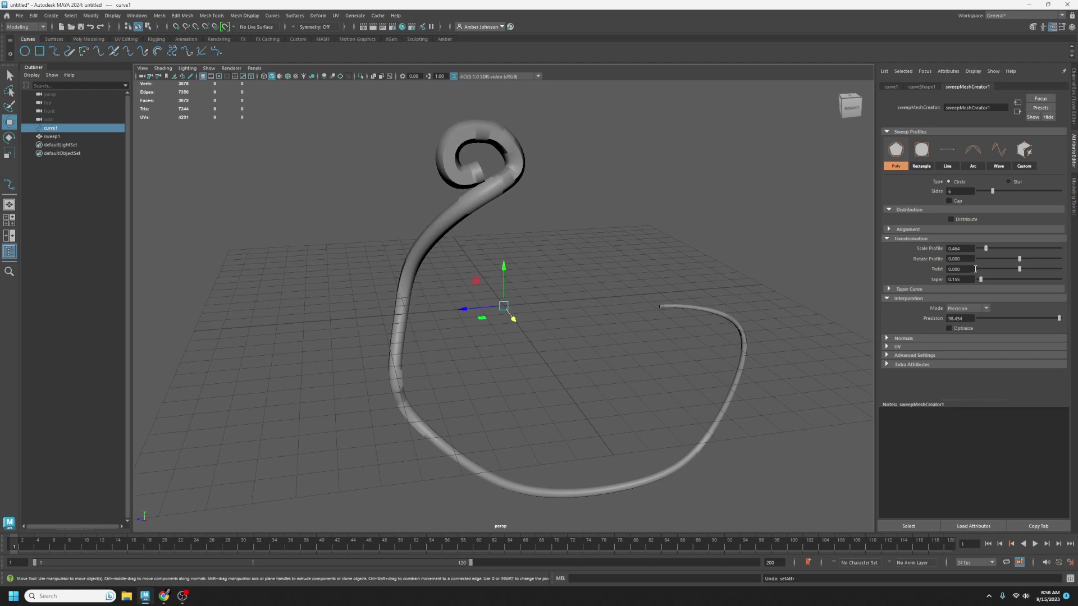
{"action": "left_click_drag", "start_coordinate": [982, 281], "coordinate": [987, 280]}
{"action": "left_click", "coordinate": [960, 279]}
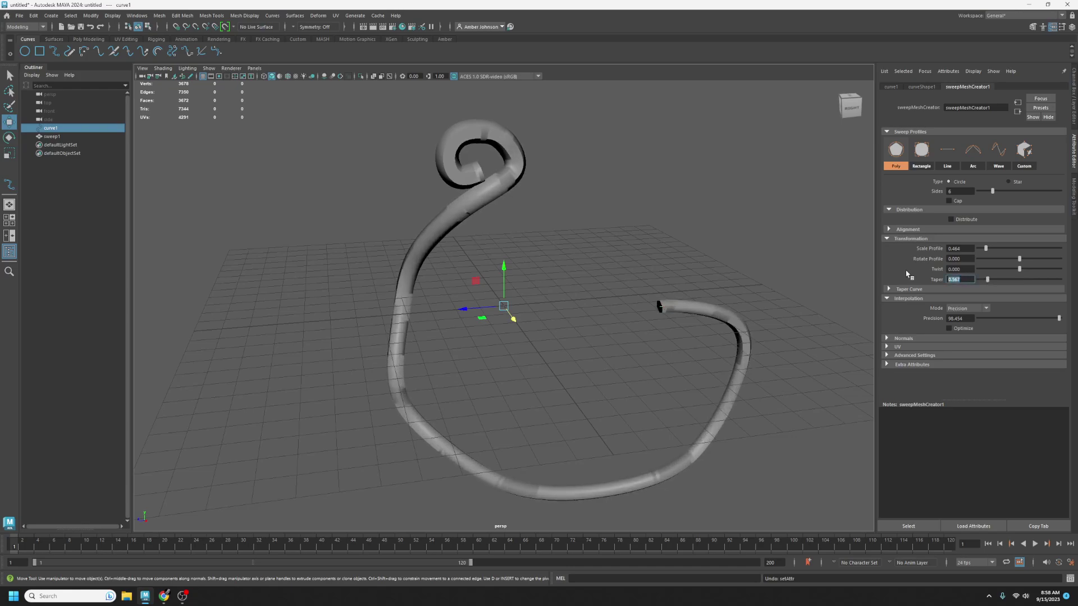
{"action": "type", "text": "0"}
{"action": "key", "text": "Return"}
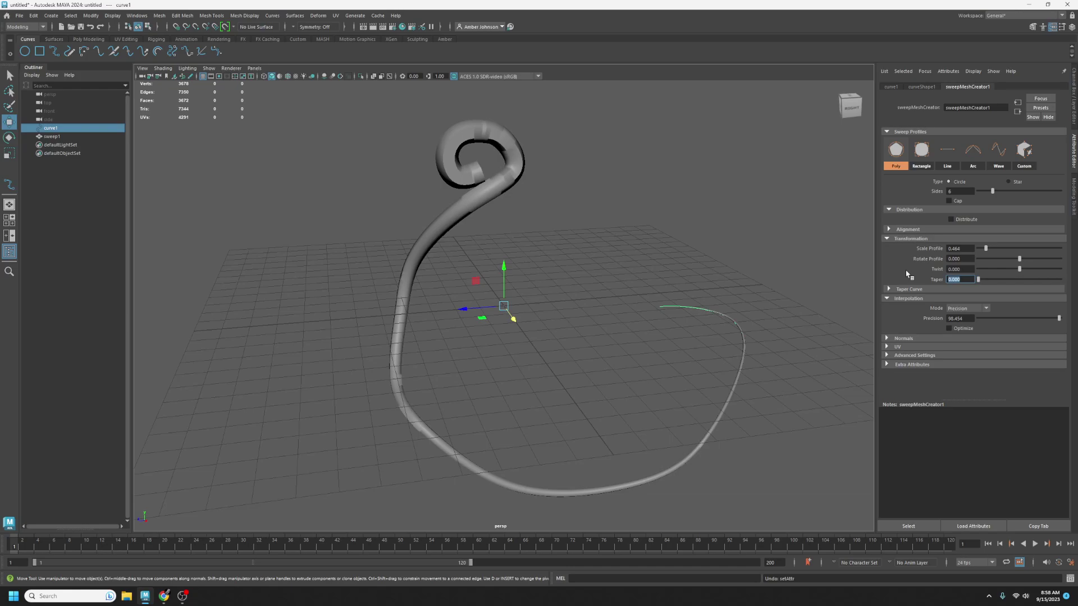
Set Taper to 1, thin the tube to a Scale Profile of 0.180, and show the Taper Curve settings
{"action": "type", "text": "1"}
{"action": "key", "text": "Return"}
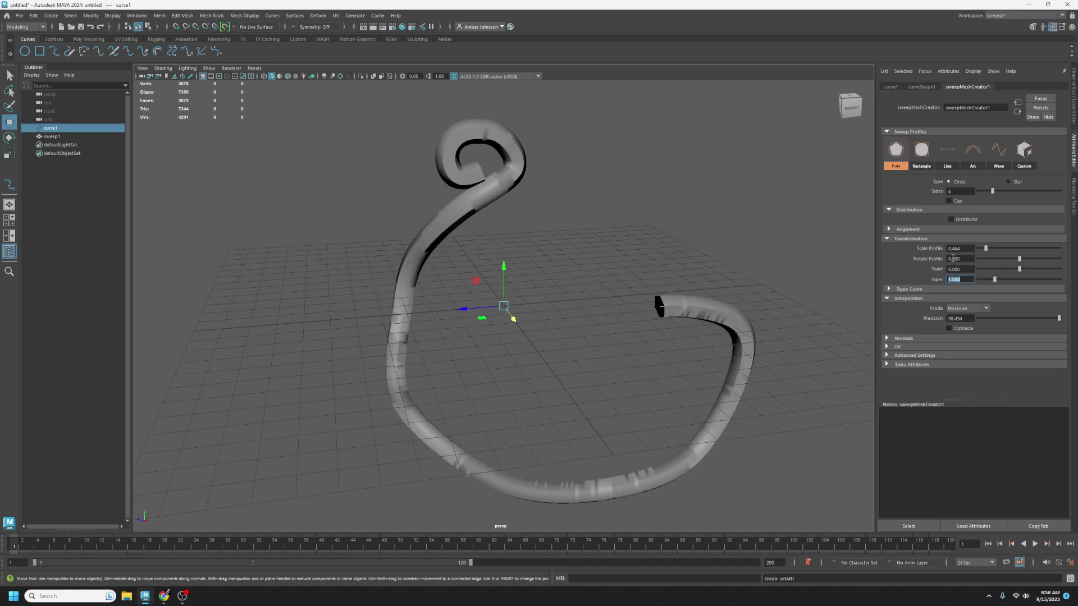
{"action": "left_click_drag", "start_coordinate": [986, 253], "coordinate": [981, 251]}
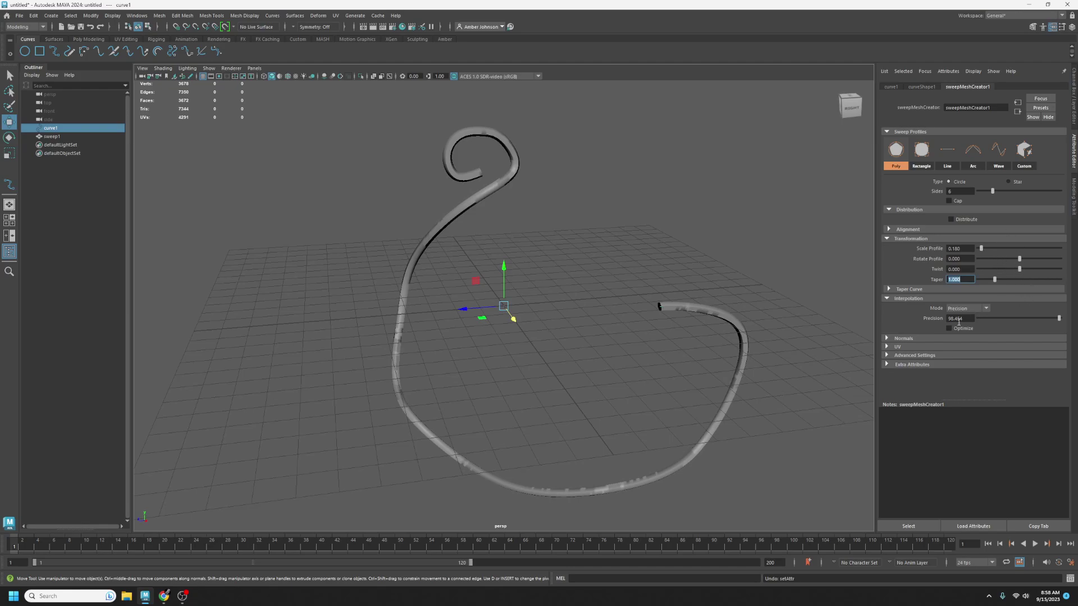
{"action": "left_click", "coordinate": [889, 290]}
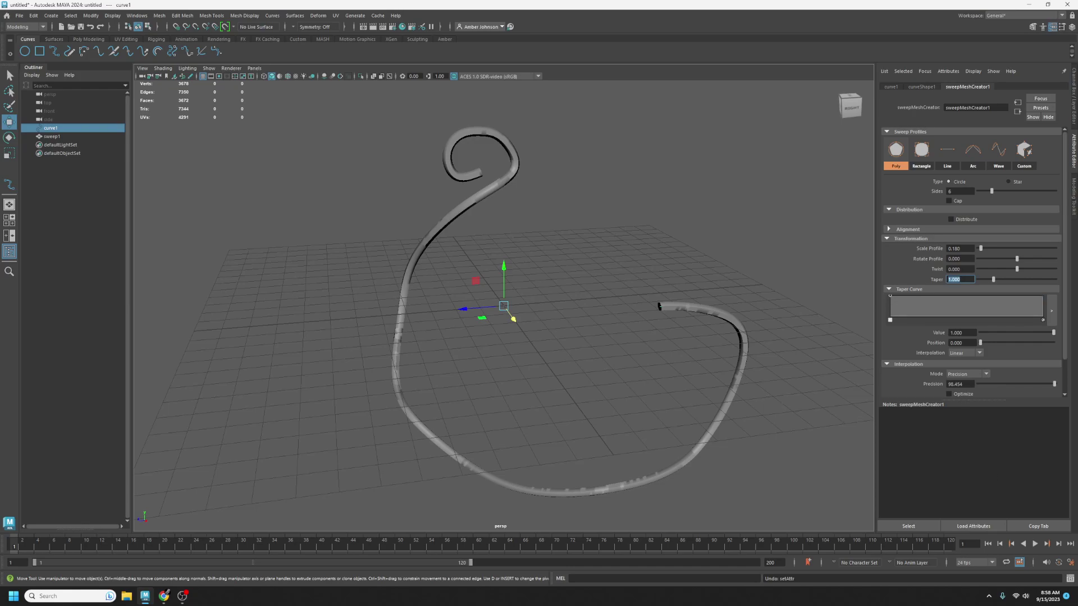
With the wireframe displayed over the shaded tube, lower the interpolation Precision to 86.264 and enable Optimize
{"action": "left_click", "coordinate": [288, 76]}
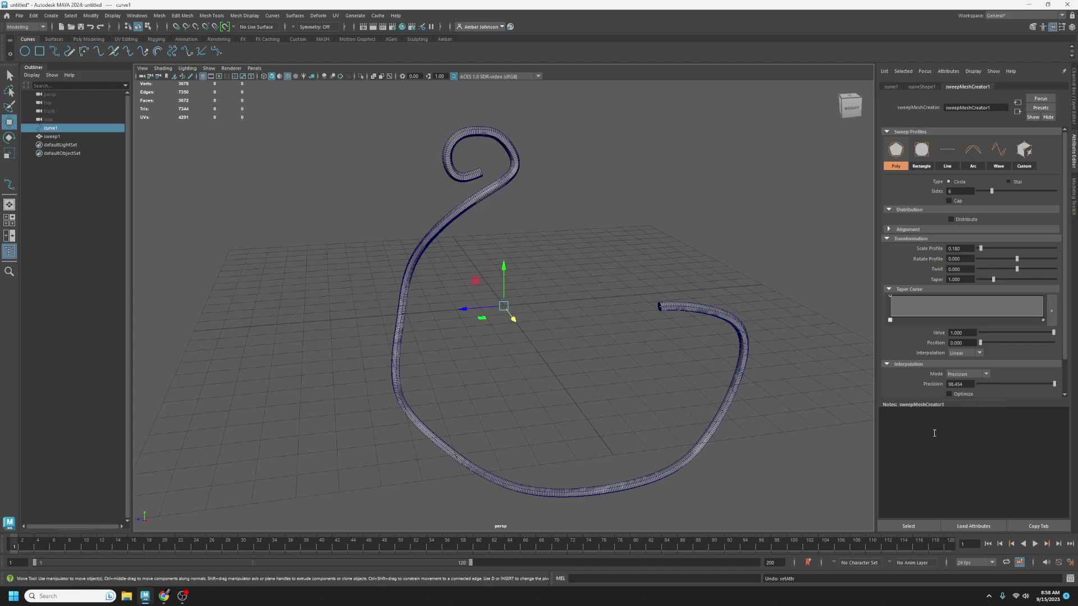
{"action": "left_click_drag", "start_coordinate": [1055, 385], "coordinate": [1045, 386]}
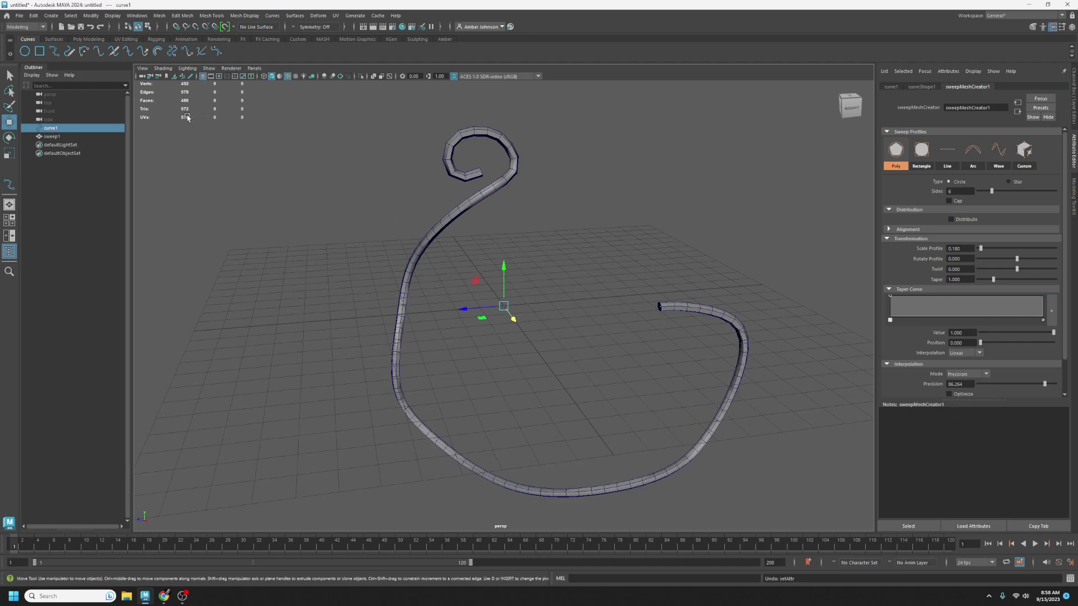
{"action": "left_click", "coordinate": [950, 395]}
{"action": "mouse_move", "coordinate": [518, 400]}
{"action": "left_mouse_down", "text": "alt"}
{"action": "mouse_move", "coordinate": [713, 406]}
{"action": "mouse_move", "coordinate": [739, 390]}
{"action": "mouse_move", "coordinate": [517, 402]}
{"action": "mouse_move", "coordinate": [529, 413]}
{"action": "left_mouse_up", "text": "alt"}
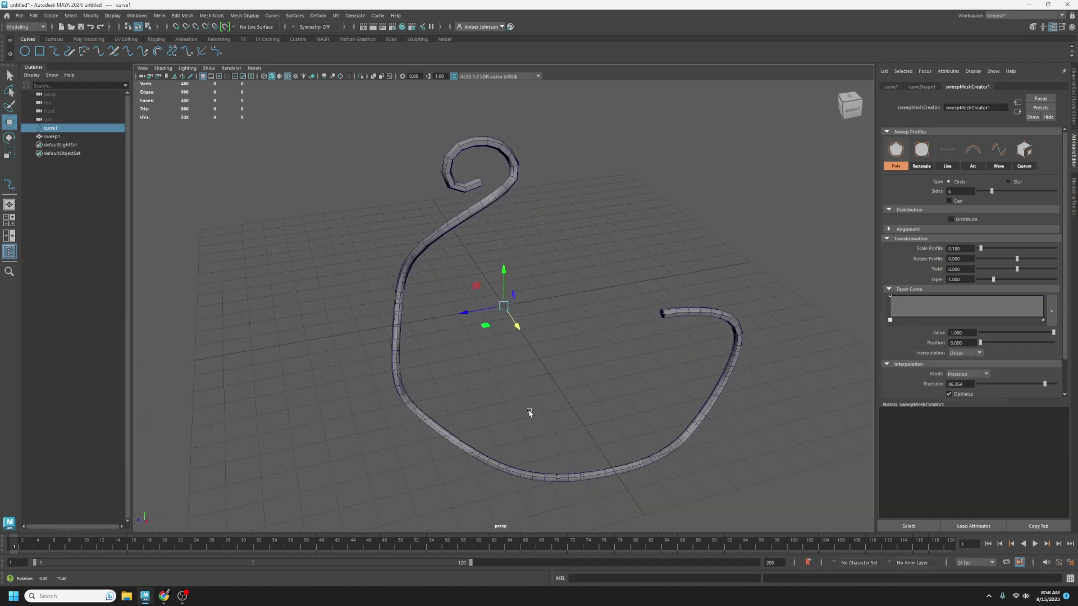
{"action": "scroll", "coordinate": [561, 405], "scroll_direction": "down", "scroll_amount": 4}
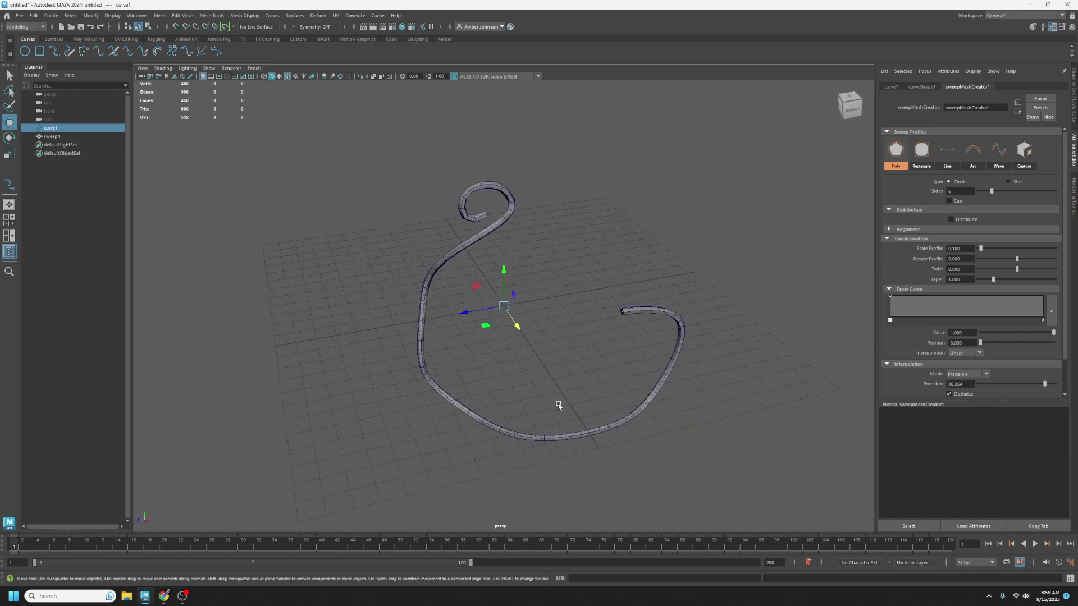
Delete the sweep1 mesh and select the remaining curve1
{"action": "left_click", "coordinate": [56, 137]}
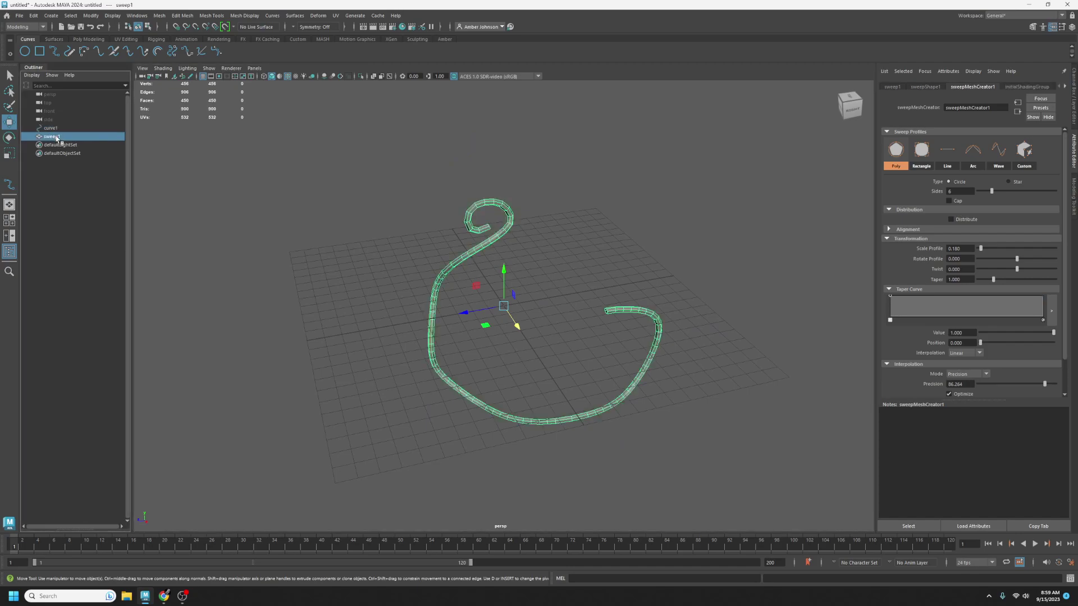
{"action": "key", "text": "Delete"}
{"action": "left_click", "coordinate": [58, 131]}
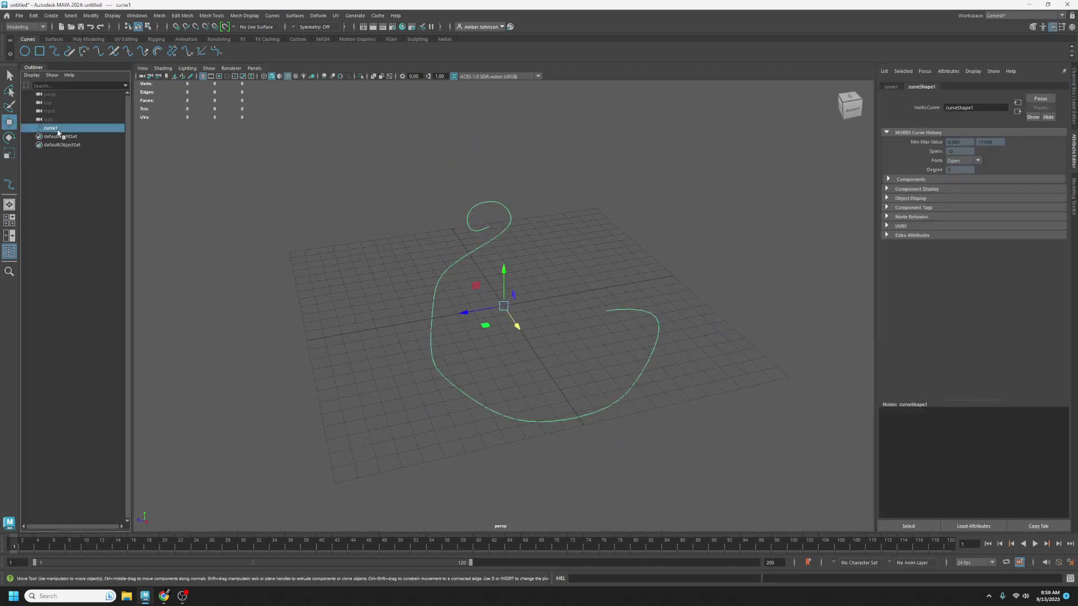
{"action": "left_click_drag", "start_coordinate": [359, 335], "coordinate": [373, 349], "text": "alt"}
{"action": "key", "text": "d"}
{"action": "key", "text": "g"}
{"action": "key", "text": "ctrl+z"}
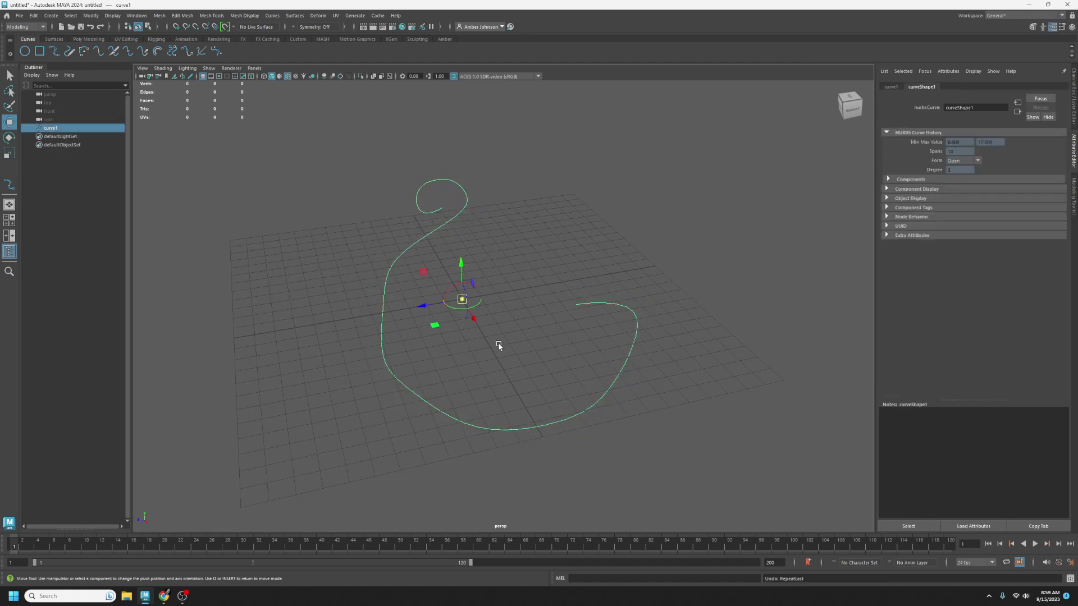
Scale curve1 up uniformly in three passes until it extends far beyond the grid
{"action": "key", "text": "r"}
{"action": "left_click_drag", "start_coordinate": [465, 299], "coordinate": [792, 48]}
{"action": "scroll", "coordinate": [568, 294], "scroll_direction": "down", "scroll_amount": 5}
{"action": "left_click_drag", "start_coordinate": [487, 303], "coordinate": [726, 73]}
{"action": "scroll", "coordinate": [513, 307], "scroll_direction": "down", "scroll_amount": 5}
{"action": "left_click_drag", "start_coordinate": [498, 306], "coordinate": [715, 135]}
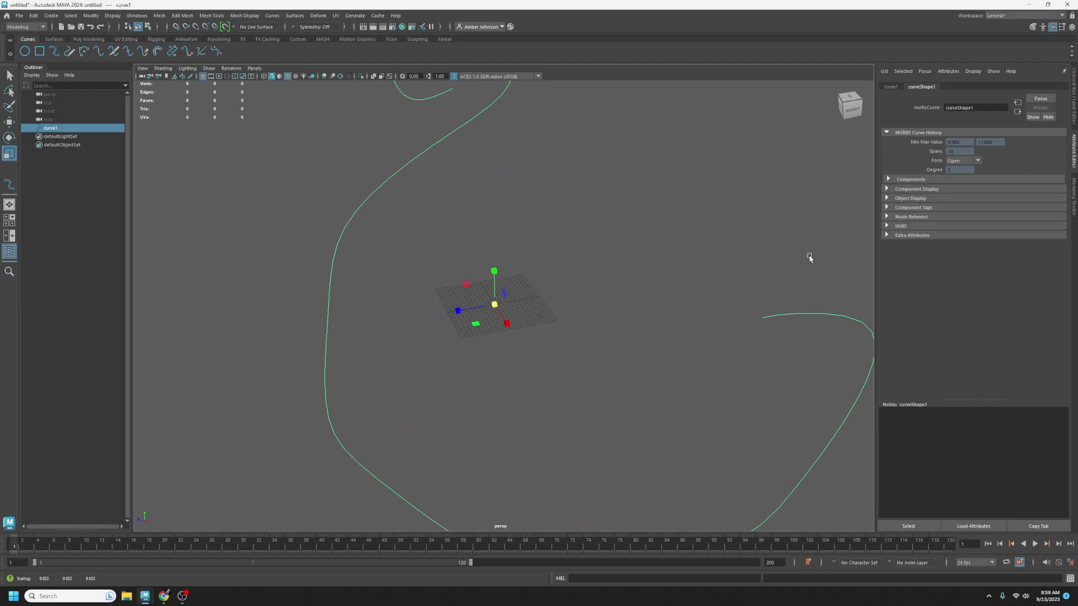
Freeze the transformations of the enlarged curve and return to the Move tool
{"action": "left_click", "coordinate": [51, 16]}
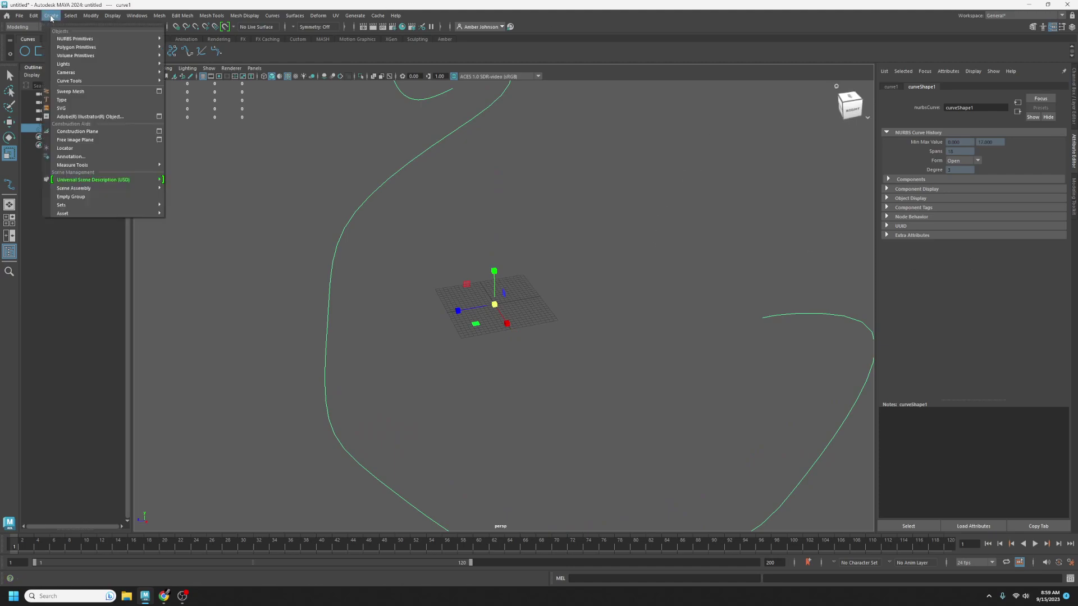
{"action": "mouse_move", "coordinate": [71, 17]}
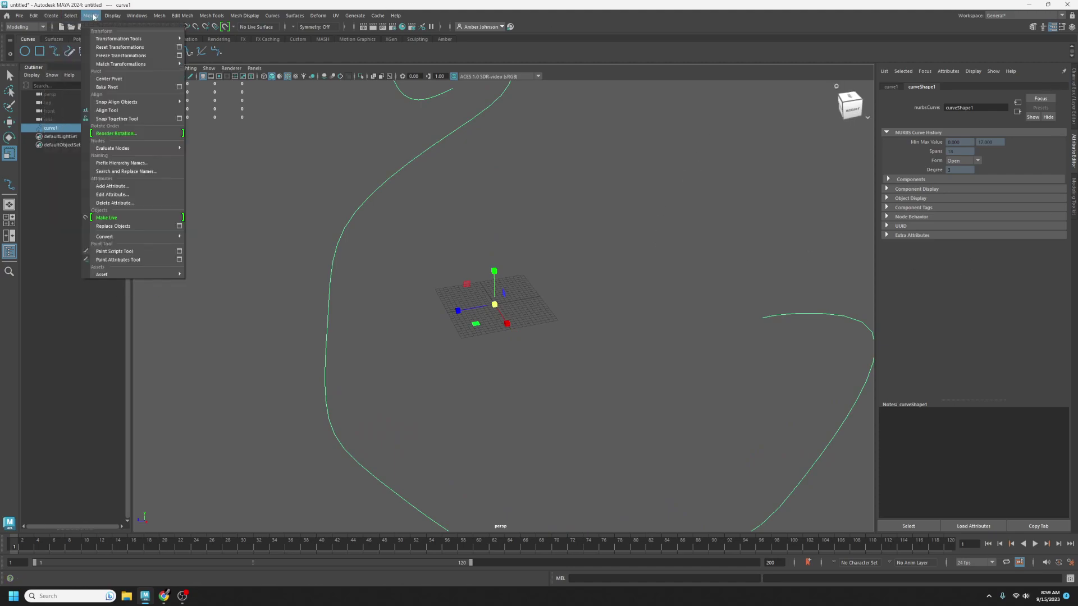
{"action": "left_click", "coordinate": [121, 55]}
{"action": "key", "text": "w"}
{"action": "left_click_drag", "start_coordinate": [657, 296], "coordinate": [497, 323], "text": "alt"}
{"action": "left_click_drag", "start_coordinate": [658, 354], "coordinate": [536, 281], "text": "alt"}
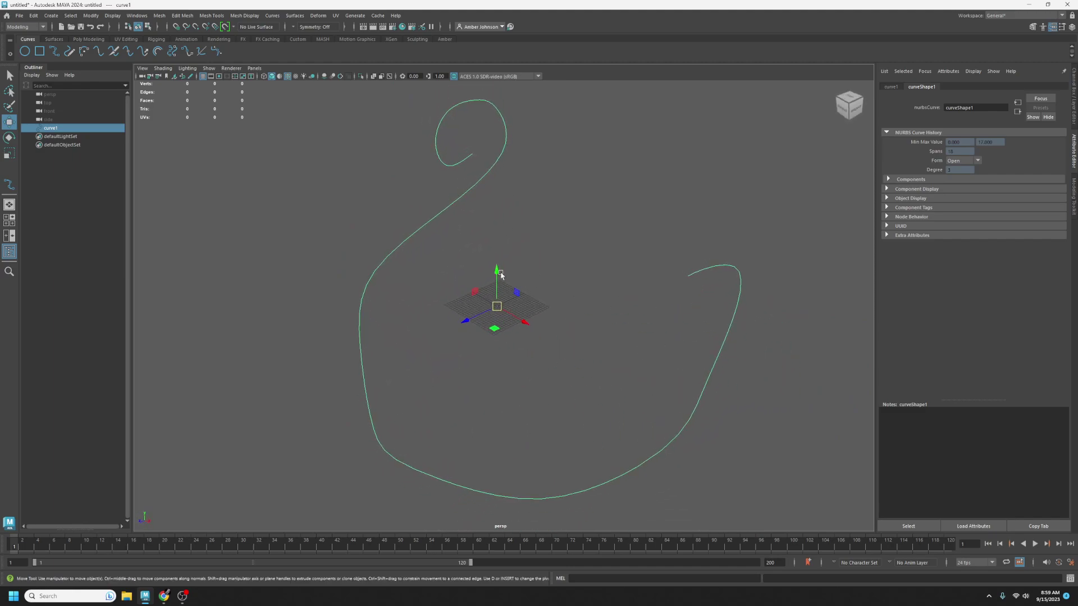
Create a new Sweep Mesh along curve1 with a Precision of about 59 and a Scale Profile of about 2.3
{"action": "left_click", "coordinate": [51, 16]}
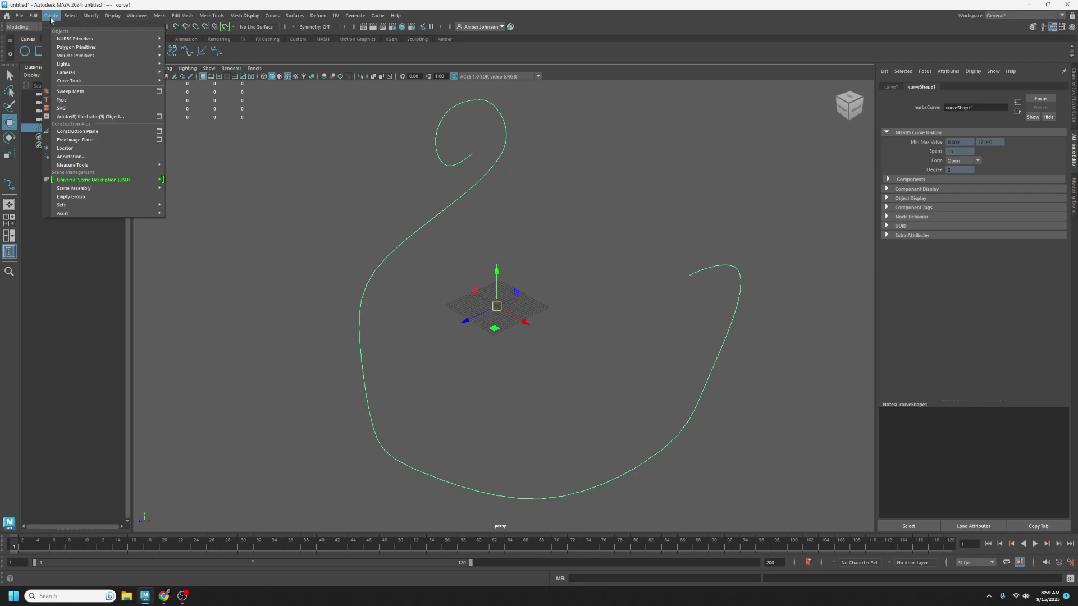
{"action": "left_click", "coordinate": [70, 92]}
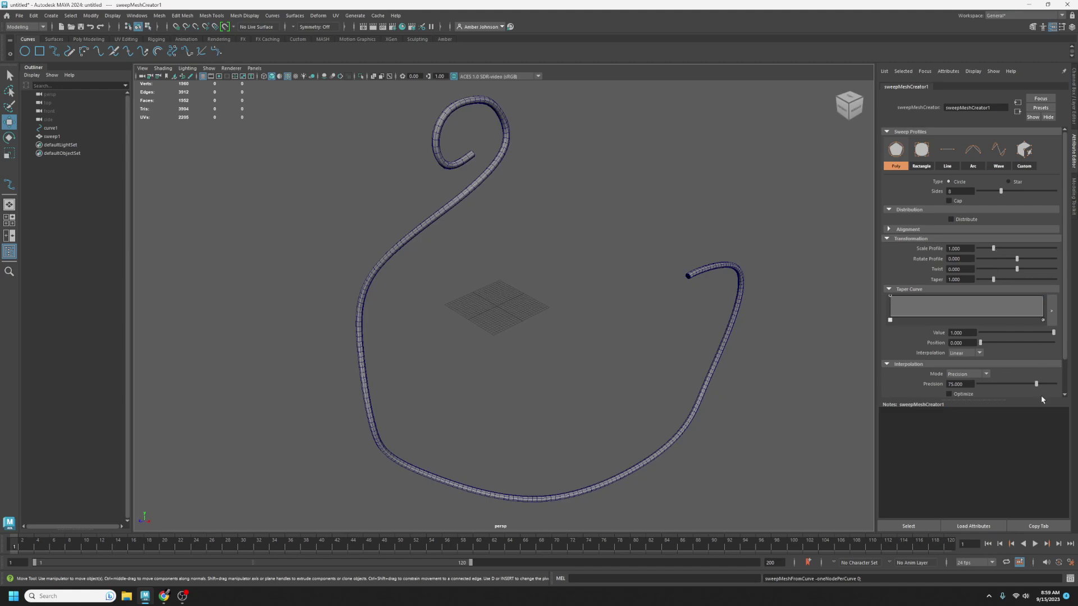
{"action": "left_click_drag", "start_coordinate": [1036, 385], "coordinate": [1024, 384]}
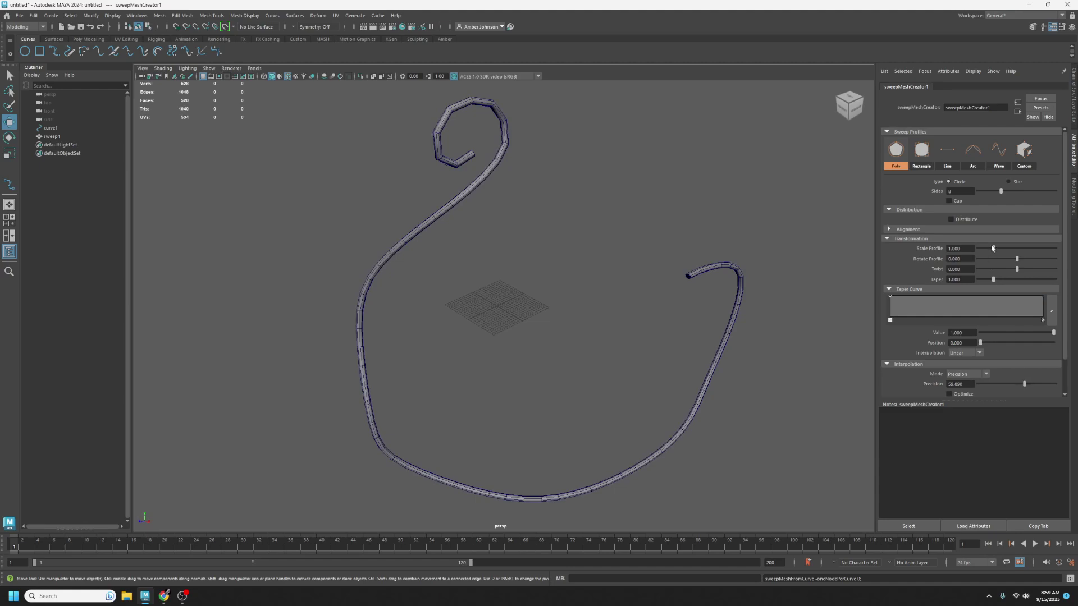
{"action": "left_click_drag", "start_coordinate": [994, 250], "coordinate": [1014, 249]}
{"action": "mouse_move", "coordinate": [675, 323]}
{"action": "left_mouse_down", "text": "alt"}
{"action": "mouse_move", "coordinate": [662, 301]}
{"action": "mouse_move", "coordinate": [659, 312]}
{"action": "left_mouse_up", "text": "alt"}
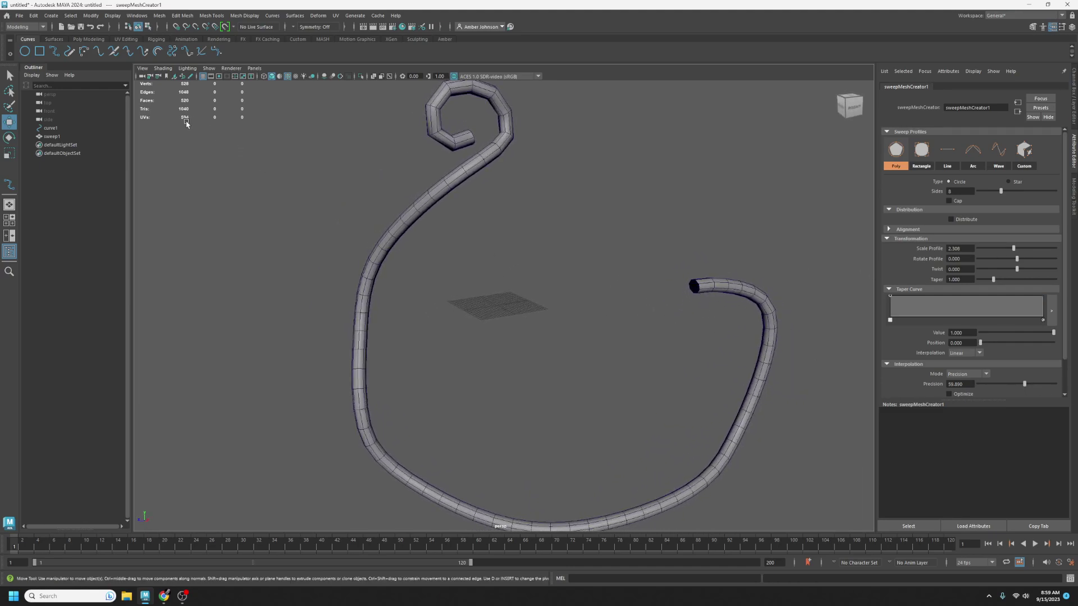
Fine-tune the sweep's interpolation Precision to 58.791 with Optimize enabled, and check the tube's polygon spacing
{"action": "left_click_drag", "start_coordinate": [1023, 386], "coordinate": [1023, 385]}
{"action": "left_click_drag", "start_coordinate": [1028, 386], "coordinate": [1024, 386]}
{"action": "left_click_drag", "start_coordinate": [791, 401], "coordinate": [628, 384], "text": "alt"}
{"action": "scroll", "coordinate": [635, 358], "scroll_direction": "up", "scroll_amount": 2}
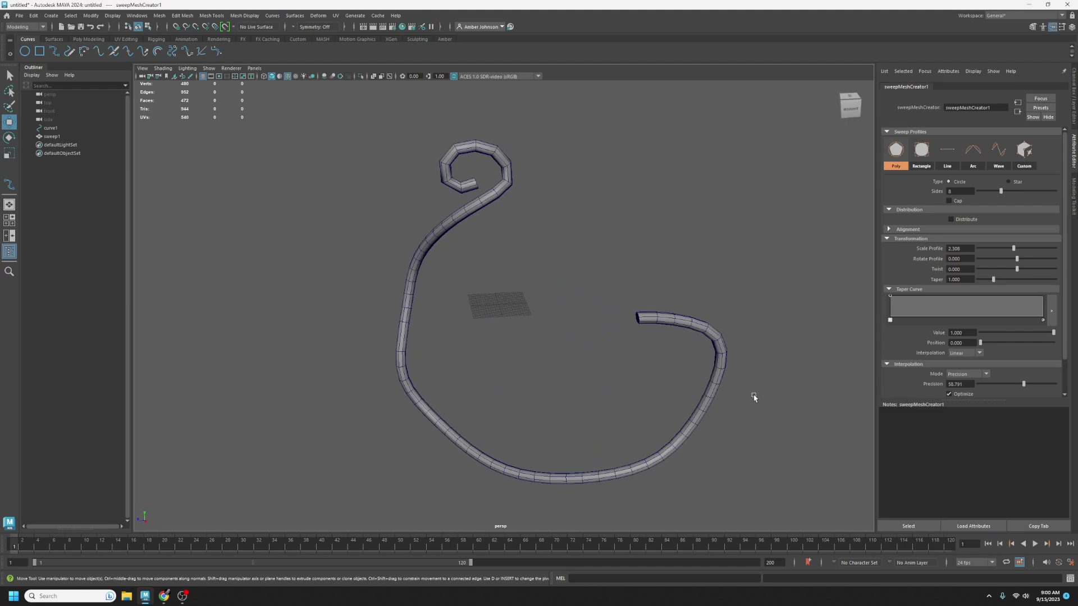
{"action": "left_click_drag", "start_coordinate": [758, 396], "coordinate": [734, 399], "text": "alt"}
Select curve1 and switch it to edit point selection near the coiled upper end of the tube
{"action": "left_click", "coordinate": [49, 128]}
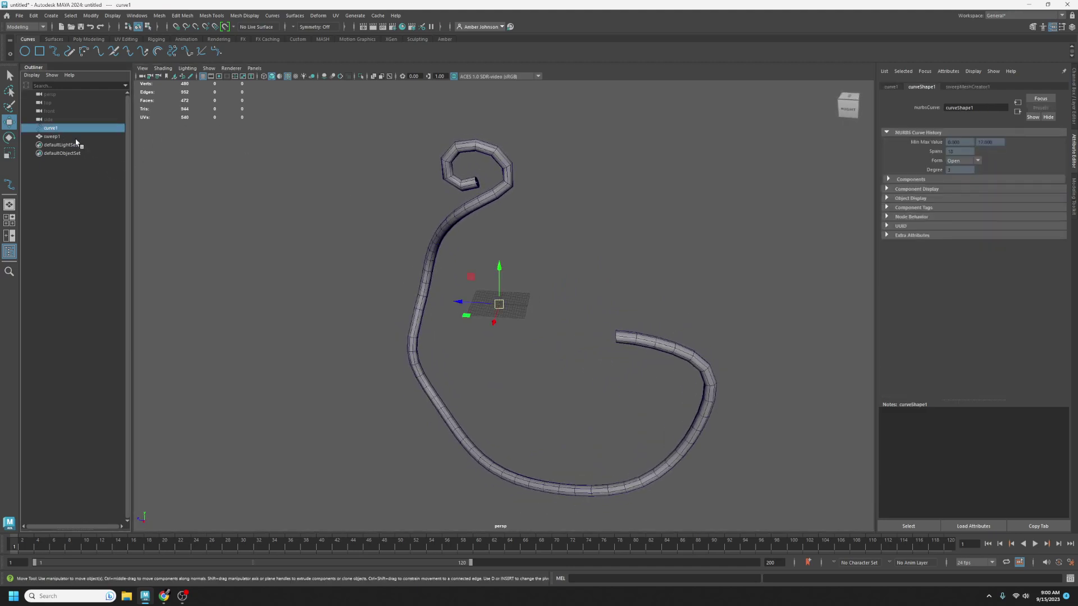
{"action": "left_click_drag", "start_coordinate": [650, 331], "coordinate": [688, 372], "text": "alt"}
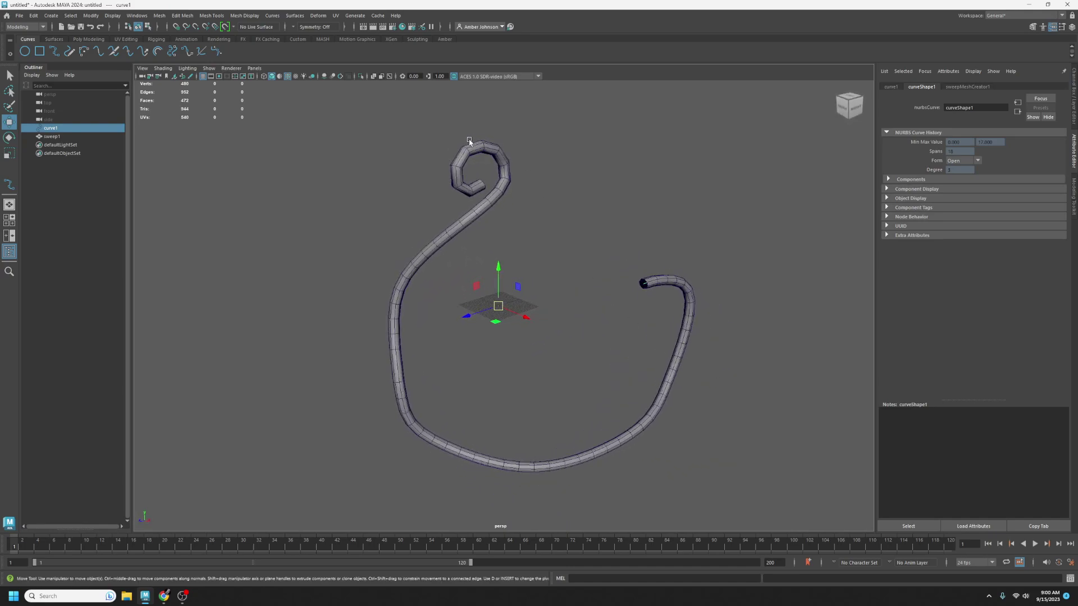
{"action": "left_click_drag", "start_coordinate": [648, 257], "coordinate": [580, 235], "text": "alt"}
{"action": "middle_click_drag", "start_coordinate": [580, 235], "coordinate": [578, 325], "text": "alt"}
{"action": "scroll", "coordinate": [585, 295], "scroll_direction": "up", "scroll_amount": 3}
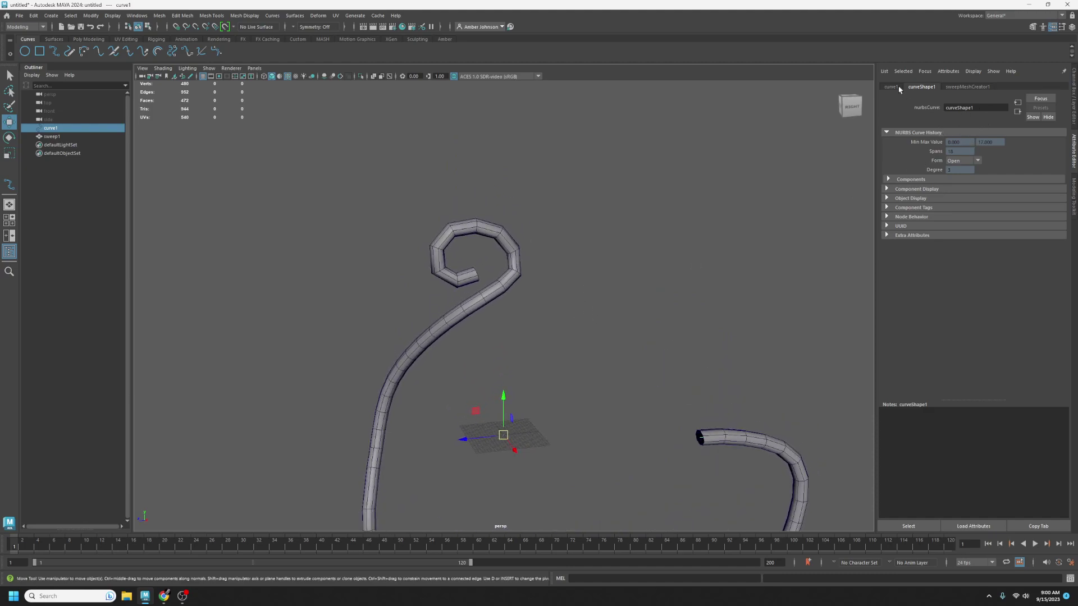
{"action": "left_click_drag", "start_coordinate": [669, 313], "coordinate": [658, 321], "text": "alt"}
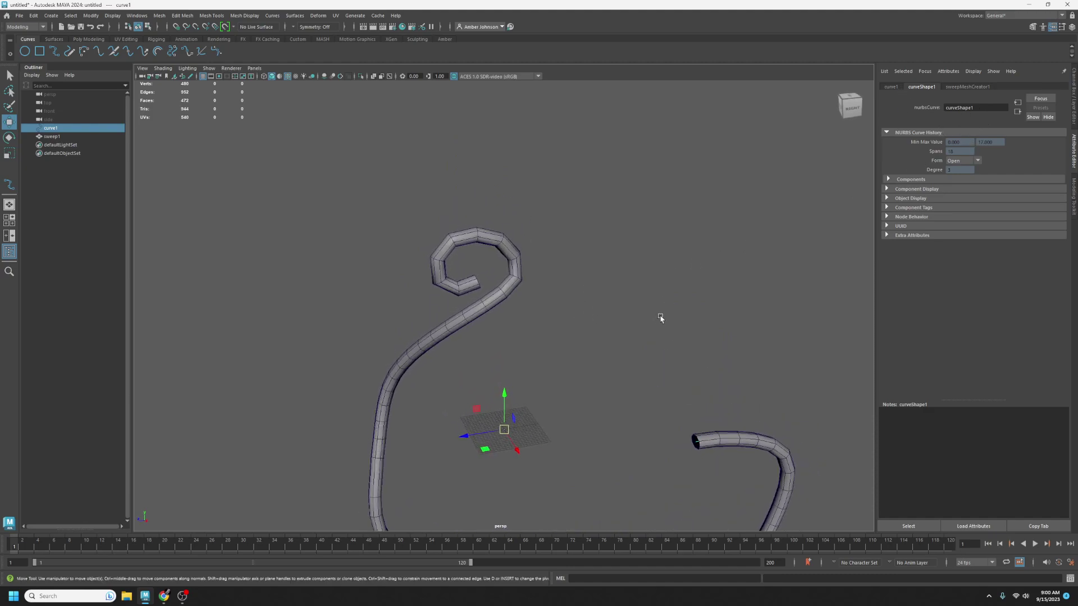
{"action": "key", "text": "space"}
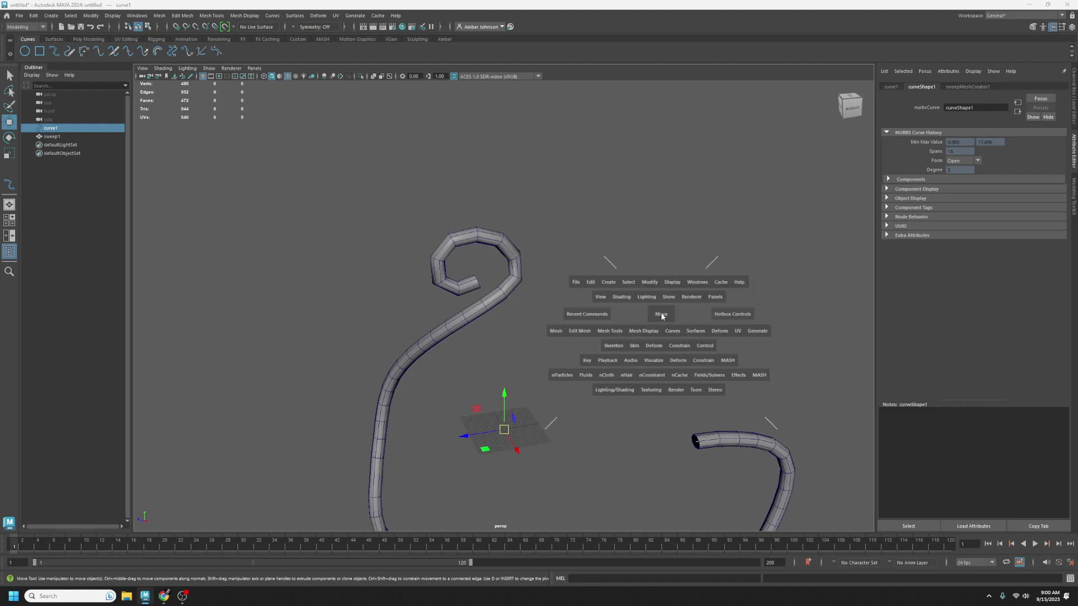
{"action": "right_click", "coordinate": [660, 312]}
{"action": "right_click_drag", "start_coordinate": [661, 312], "coordinate": [670, 334]}
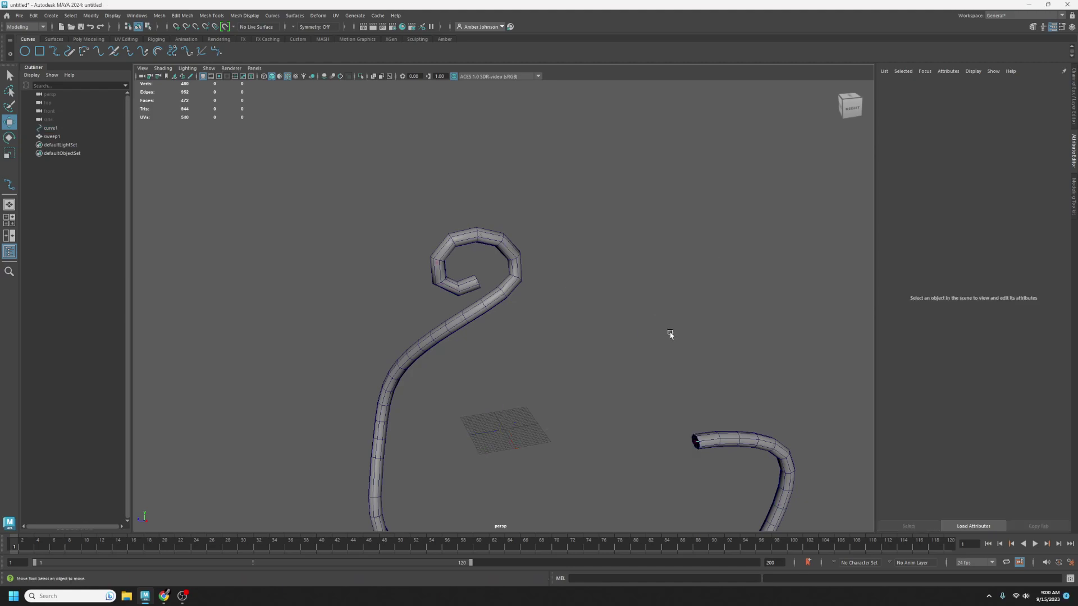
Reshape the tube's upper curl by moving its edit points one by one, widening the loop and tucking in the curve's end
{"action": "left_click", "coordinate": [517, 277]}
{"action": "left_click_drag", "start_coordinate": [490, 254], "coordinate": [501, 254]}
{"action": "left_click_drag", "start_coordinate": [521, 218], "coordinate": [496, 256]}
{"action": "left_click_drag", "start_coordinate": [478, 219], "coordinate": [447, 187]}
{"action": "left_click_drag", "start_coordinate": [439, 229], "coordinate": [402, 207]}
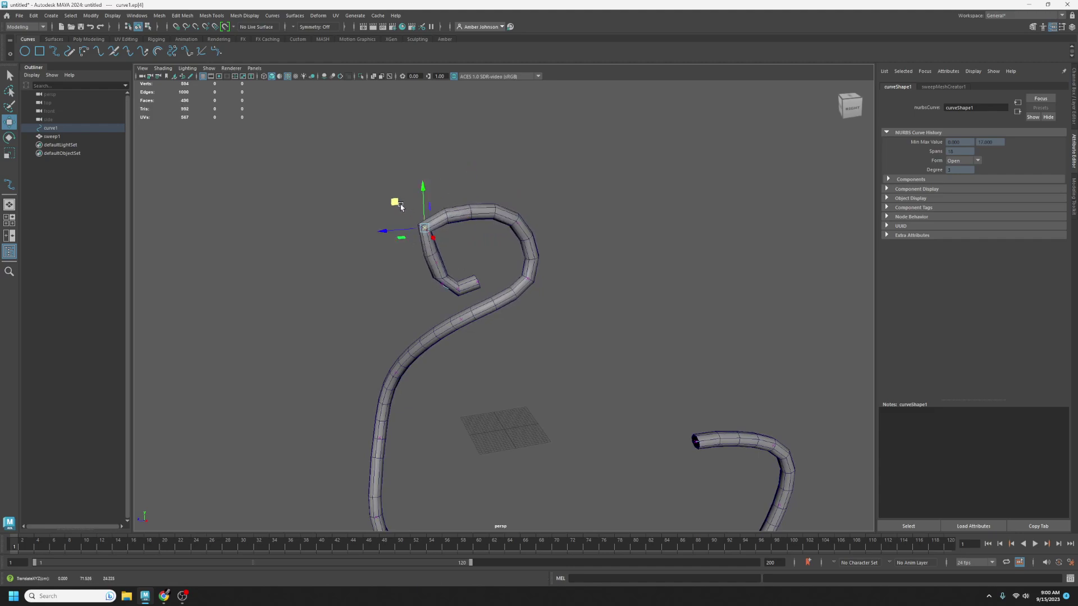
{"action": "left_click_drag", "start_coordinate": [451, 254], "coordinate": [394, 251]}
{"action": "left_click_drag", "start_coordinate": [451, 278], "coordinate": [474, 258]}
{"action": "left_click", "coordinate": [470, 284]}
{"action": "scroll", "coordinate": [478, 270], "scroll_direction": "down", "scroll_amount": 3}
{"action": "key", "text": "space"}
{"action": "left_click", "coordinate": [596, 347]}
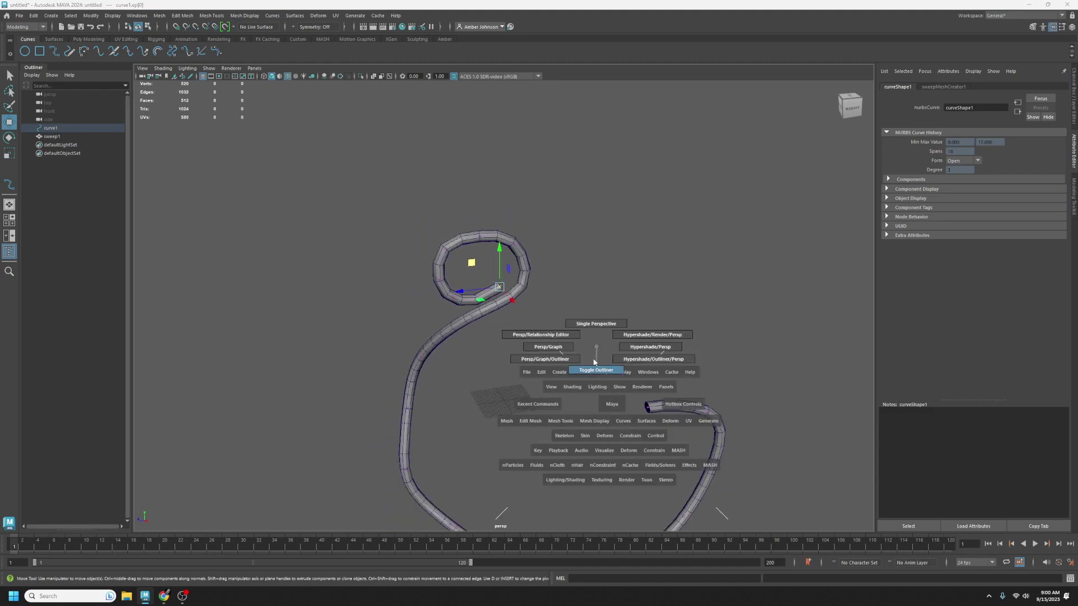
{"action": "left_click_drag", "start_coordinate": [600, 354], "coordinate": [650, 359], "text": "alt"}
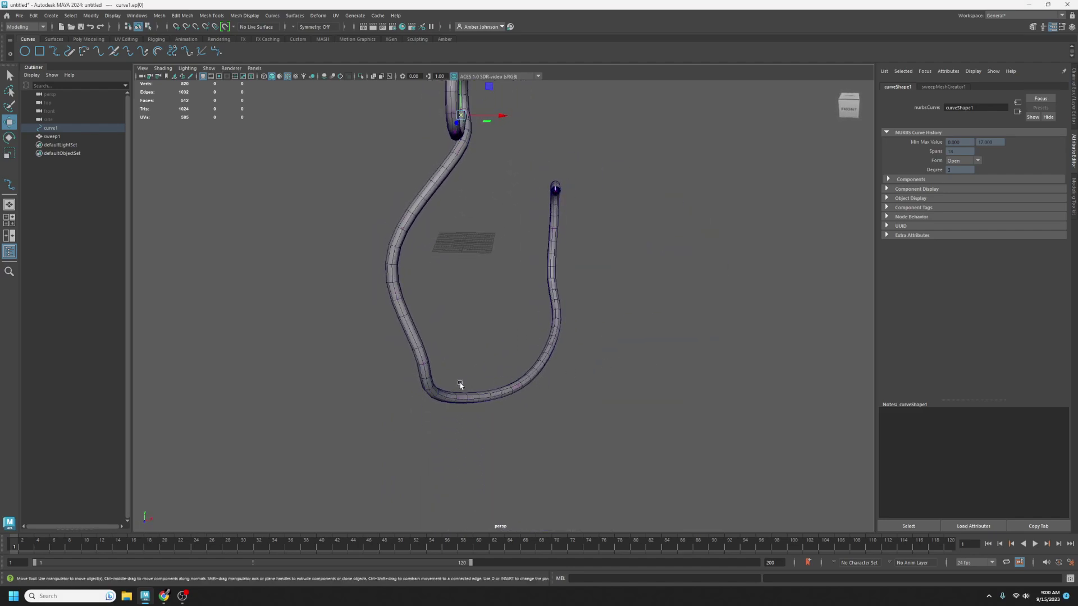
Move the edit points on the tube's lower-left bend outward to round it, and raise the edit point at the base
{"action": "mouse_move", "coordinate": [436, 357]}
{"action": "left_mouse_down"}
{"action": "mouse_move", "coordinate": [412, 371]}
{"action": "mouse_move", "coordinate": [433, 363]}
{"action": "left_mouse_up"}
{"action": "mouse_move", "coordinate": [428, 288]}
{"action": "left_mouse_down"}
{"action": "mouse_move", "coordinate": [380, 309]}
{"action": "mouse_move", "coordinate": [421, 302]}
{"action": "left_mouse_up"}
{"action": "left_click_drag", "start_coordinate": [490, 376], "coordinate": [443, 419]}
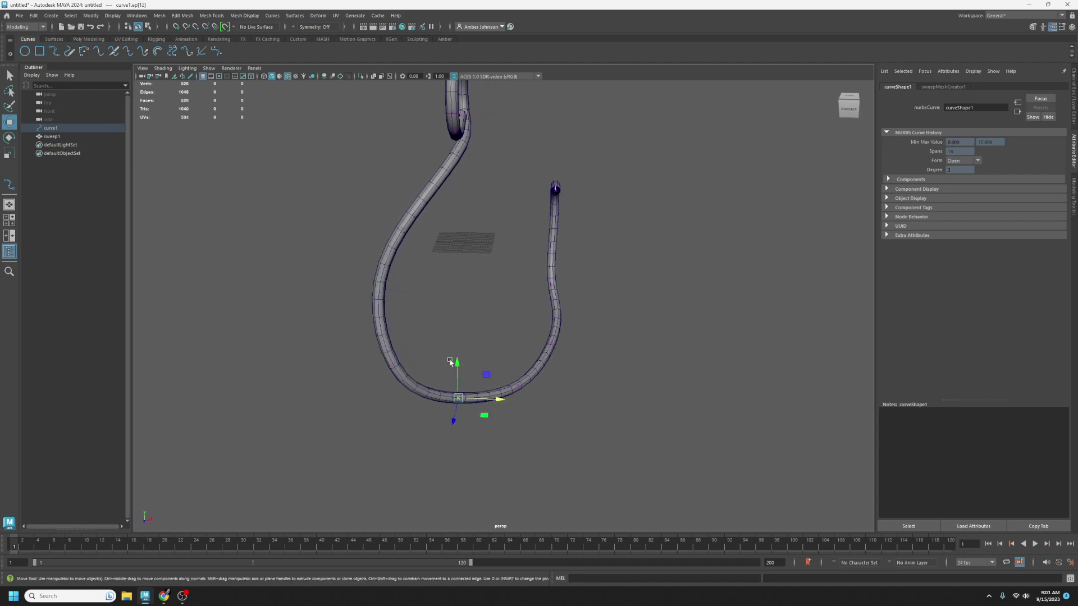
{"action": "left_click_drag", "start_coordinate": [456, 364], "coordinate": [455, 347]}
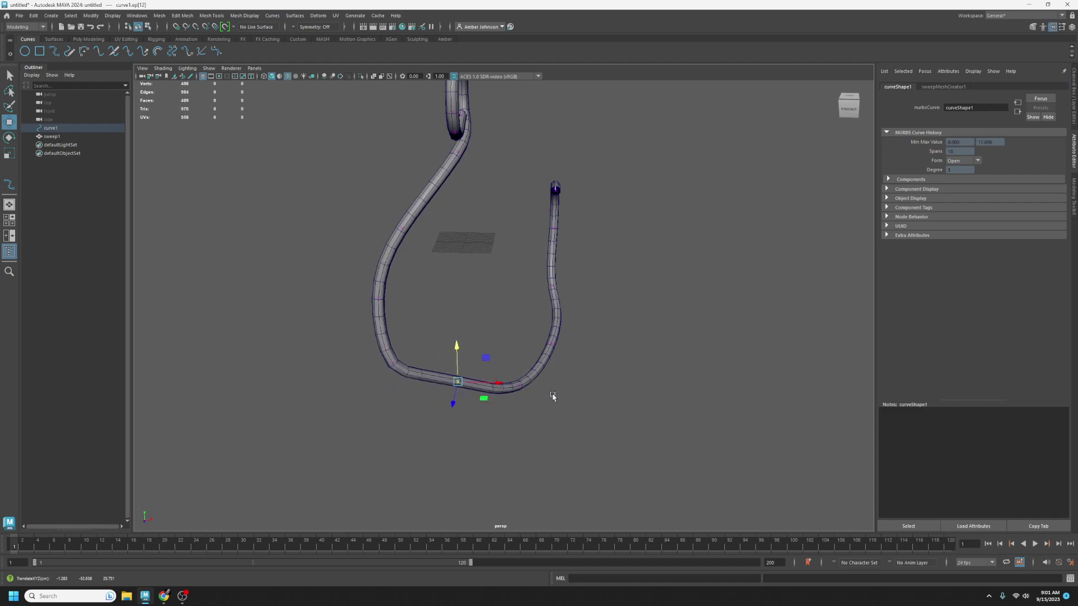
Move the edit points along the tube's base one by one to form a wide, rounded lower curve
{"action": "left_click_drag", "start_coordinate": [668, 415], "coordinate": [508, 417], "text": "alt"}
{"action": "left_click_drag", "start_coordinate": [628, 425], "coordinate": [595, 460], "text": "alt"}
{"action": "left_click_drag", "start_coordinate": [477, 389], "coordinate": [465, 409]}
{"action": "left_click_drag", "start_coordinate": [585, 414], "coordinate": [545, 458]}
{"action": "left_click_drag", "start_coordinate": [676, 422], "coordinate": [671, 458]}
{"action": "left_click_drag", "start_coordinate": [743, 399], "coordinate": [697, 440]}
Pull the last edit points near the tube's free end inward so the end curls over toward the middle
{"action": "left_click_drag", "start_coordinate": [561, 435], "coordinate": [627, 395], "text": "alt"}
{"action": "left_click_drag", "start_coordinate": [741, 225], "coordinate": [708, 256]}
{"action": "left_click_drag", "start_coordinate": [690, 215], "coordinate": [625, 259]}
{"action": "left_click_drag", "start_coordinate": [706, 318], "coordinate": [688, 312], "text": "alt"}
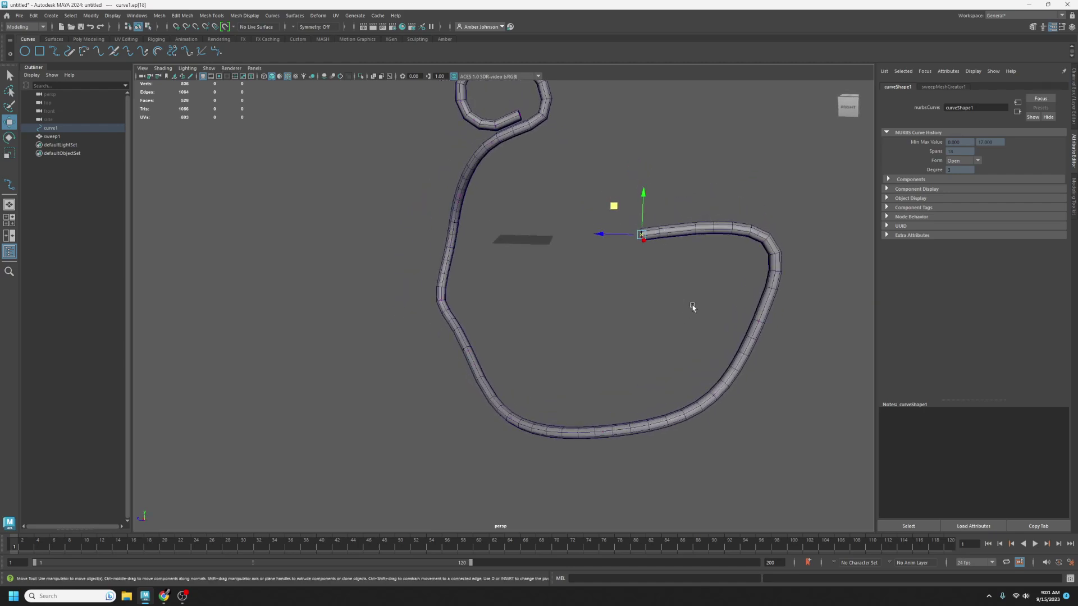
Try swinging the curve's free end point outward and back inward past the bend, and undo the last two moves
{"action": "left_click_drag", "start_coordinate": [615, 208], "coordinate": [796, 169]}
{"action": "left_click_drag", "start_coordinate": [743, 251], "coordinate": [609, 337], "text": "alt"}
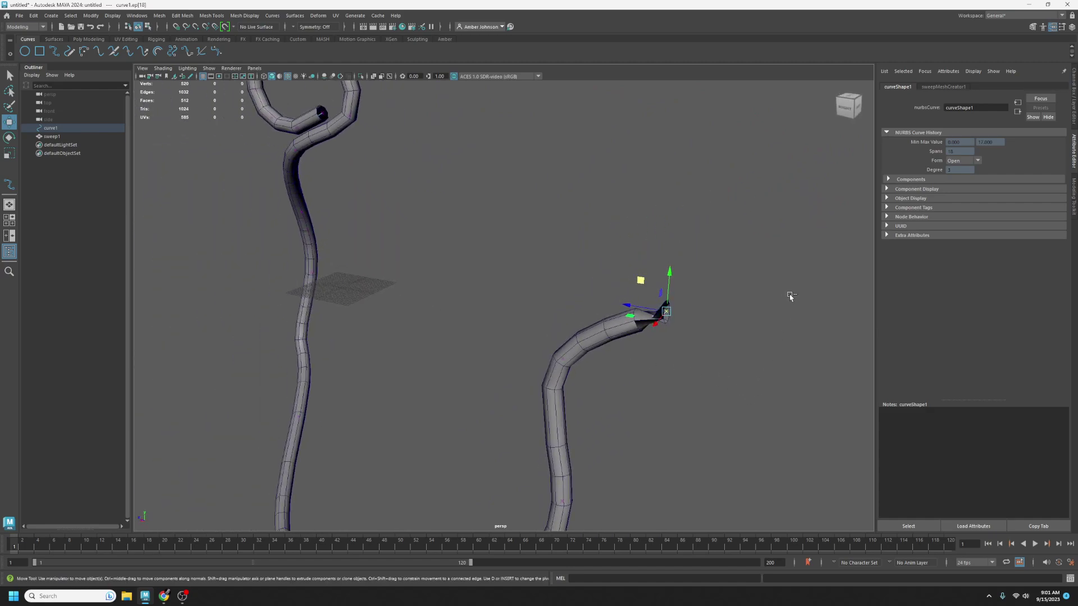
{"action": "middle_click_drag", "start_coordinate": [790, 296], "coordinate": [498, 291]}
{"action": "middle_click_drag", "start_coordinate": [367, 295], "coordinate": [517, 250]}
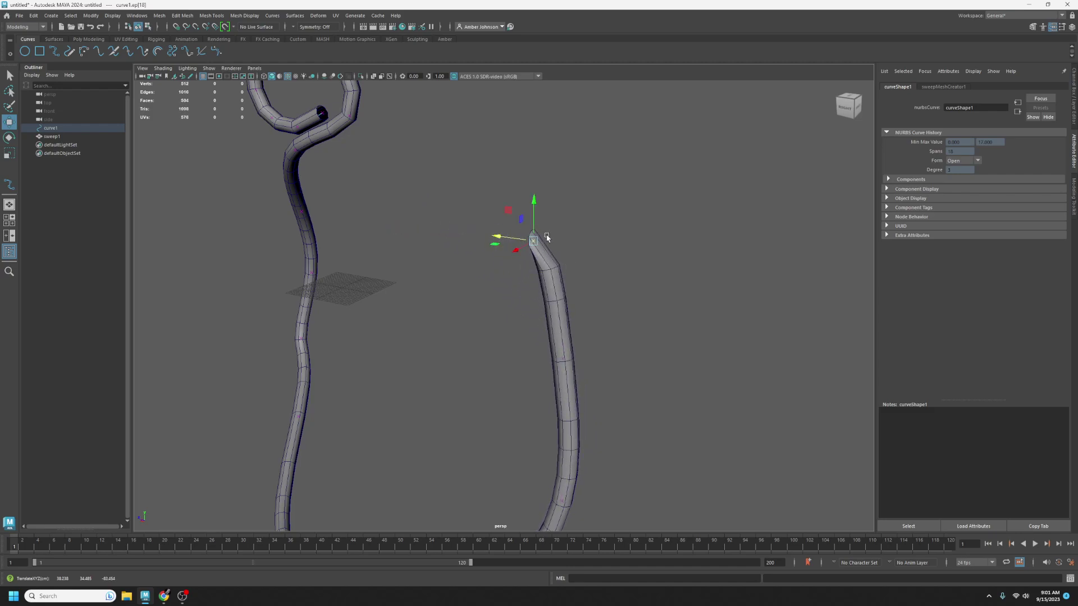
{"action": "key", "text": "e"}
{"action": "key", "text": "ctrl+z"}
{"action": "key", "text": "ctrl+z"}
Move the curve's free end point outward, away from the middle of the tube's large loop
{"action": "left_click_drag", "start_coordinate": [455, 197], "coordinate": [505, 347]}
{"action": "key", "text": "w"}
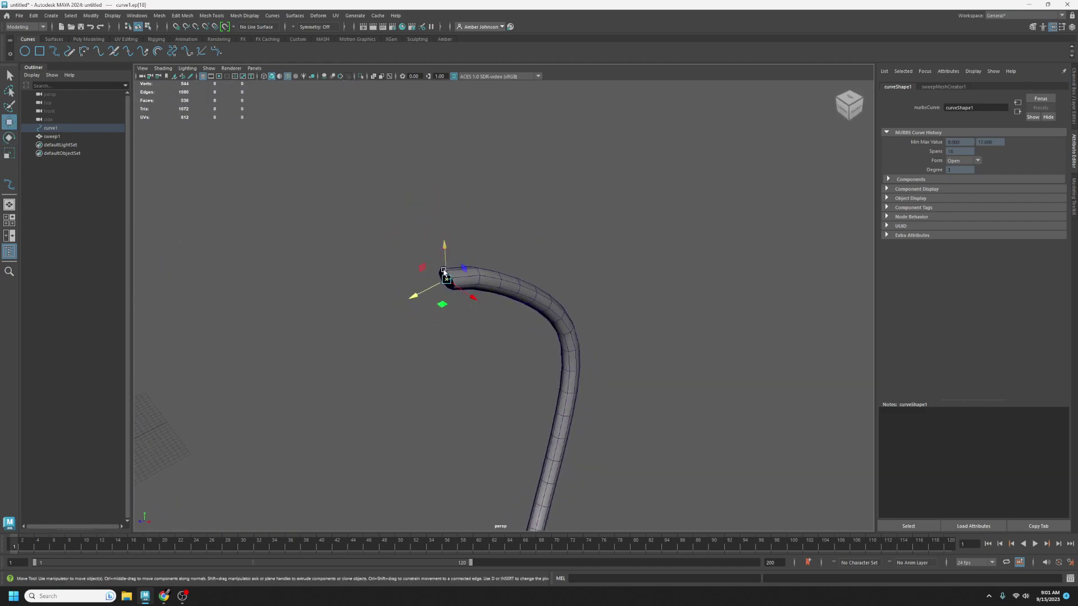
{"action": "left_click_drag", "start_coordinate": [420, 266], "coordinate": [624, 191]}
{"action": "left_click_drag", "start_coordinate": [659, 269], "coordinate": [539, 365], "text": "alt"}
Delete the sweep1 mesh and create a new Sweep Mesh along curve1, inspecting its free end
{"action": "left_click", "coordinate": [54, 137]}
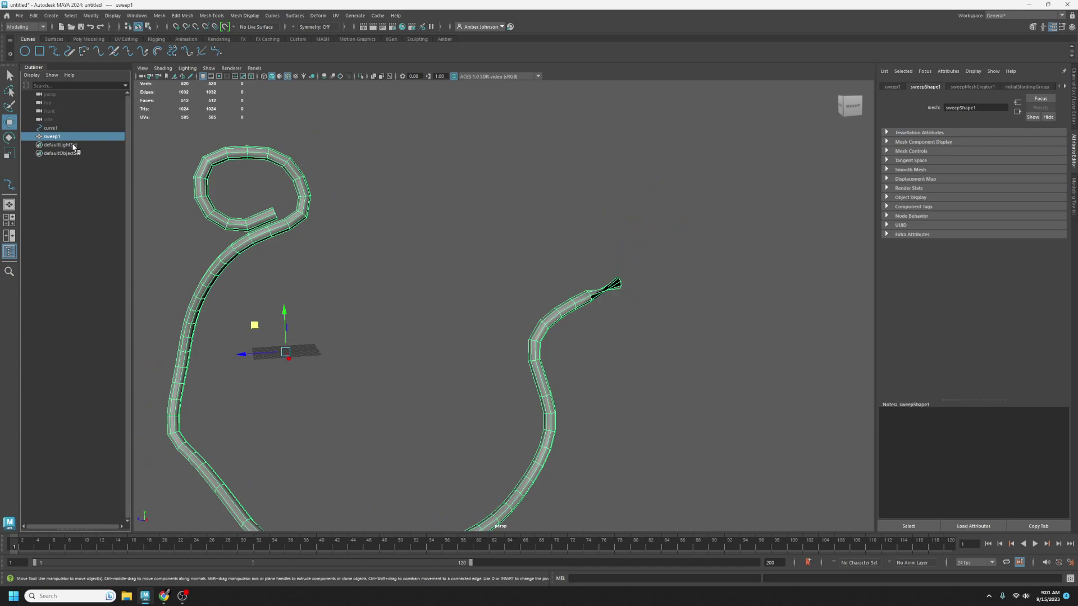
{"action": "key", "text": "Delete"}
{"action": "left_click", "coordinate": [56, 128]}
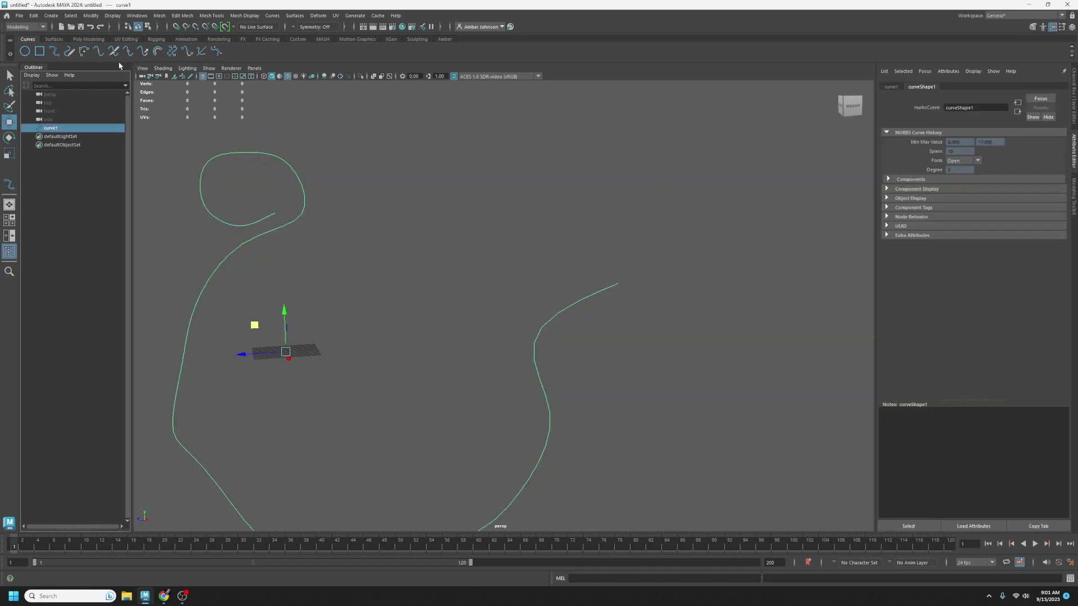
{"action": "left_click", "coordinate": [31, 17]}
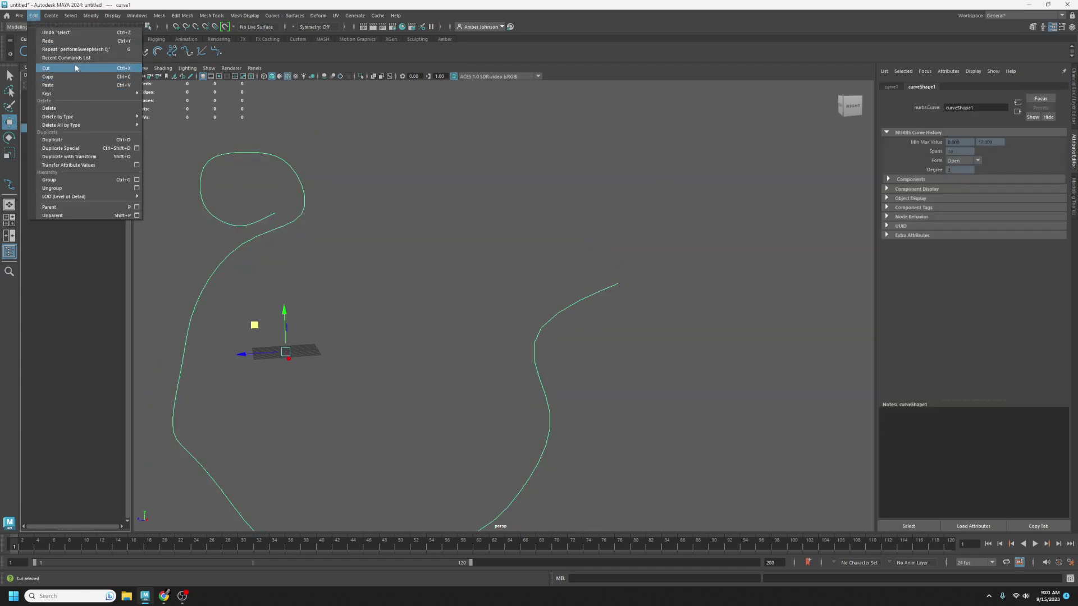
{"action": "mouse_move", "coordinate": [79, 131]}
{"action": "mouse_move", "coordinate": [51, 16]}
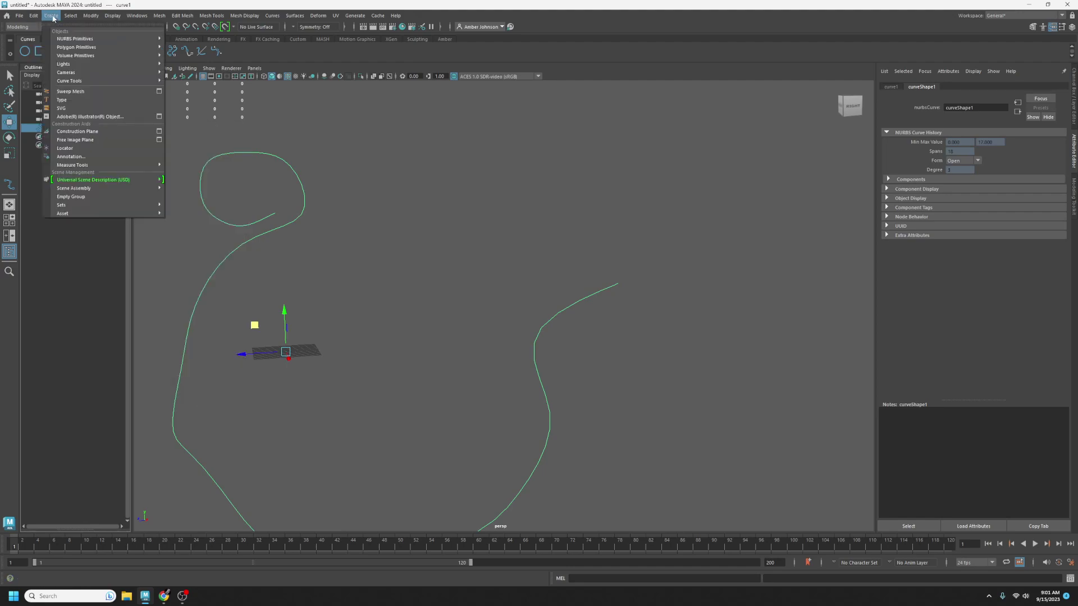
{"action": "left_click", "coordinate": [85, 92]}
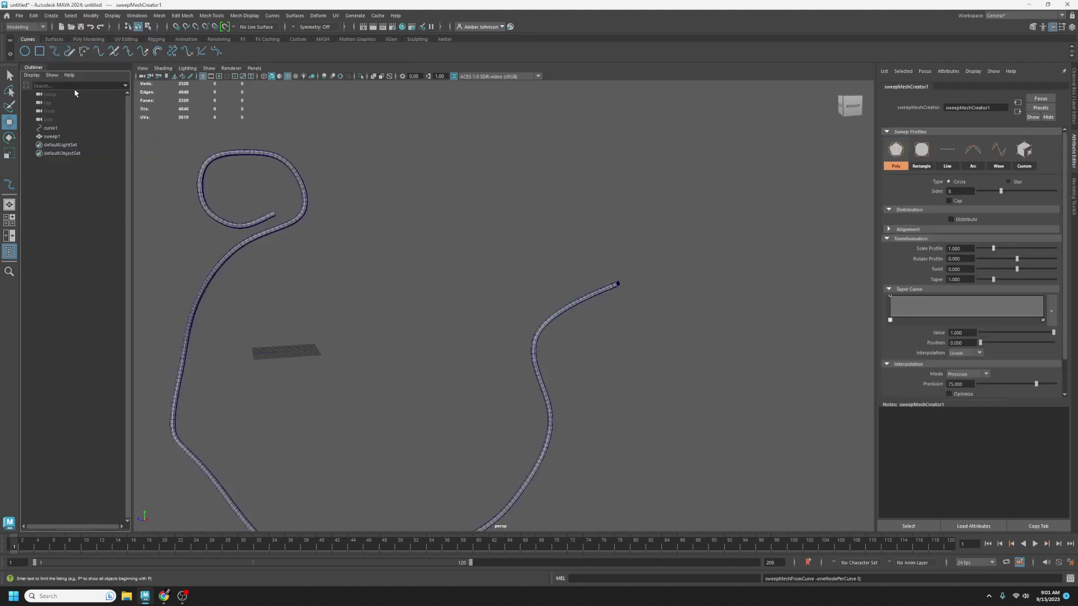
{"action": "right_click_drag", "start_coordinate": [496, 252], "coordinate": [727, 342], "text": "alt"}
{"action": "left_click_drag", "start_coordinate": [727, 341], "coordinate": [639, 341], "text": "alt"}
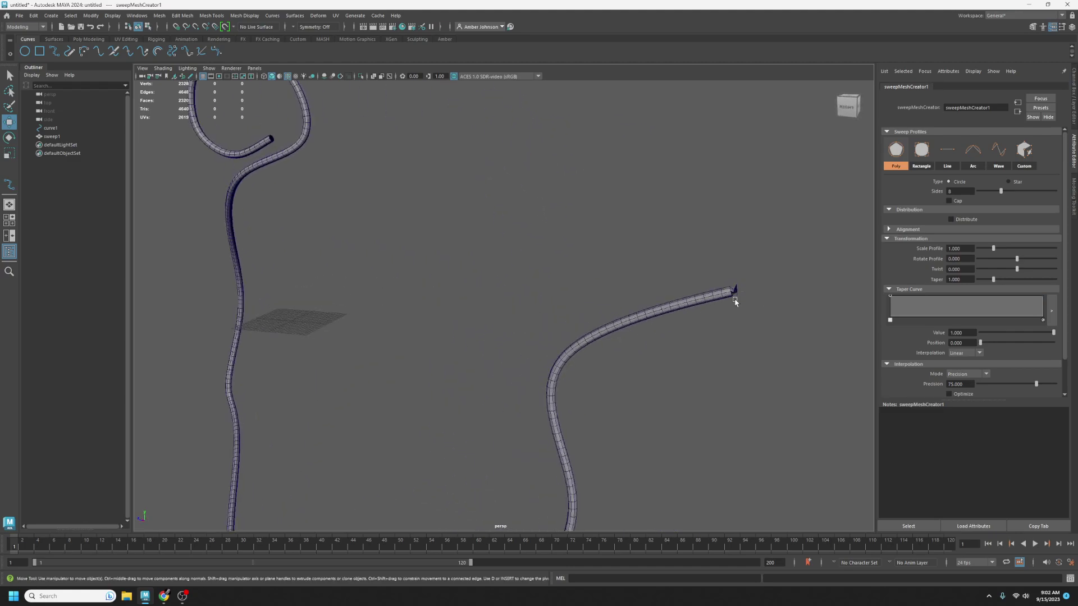
Undo back to the original sweep tube before the end point's outward move, and redo that move
{"action": "key", "text": "ctrl+z"}
{"action": "key", "text": "ctrl+z"}
{"action": "key", "text": "ctrl+z"}
{"action": "key", "text": "ctrl+z"}
{"action": "key", "text": "ctrl+z"}
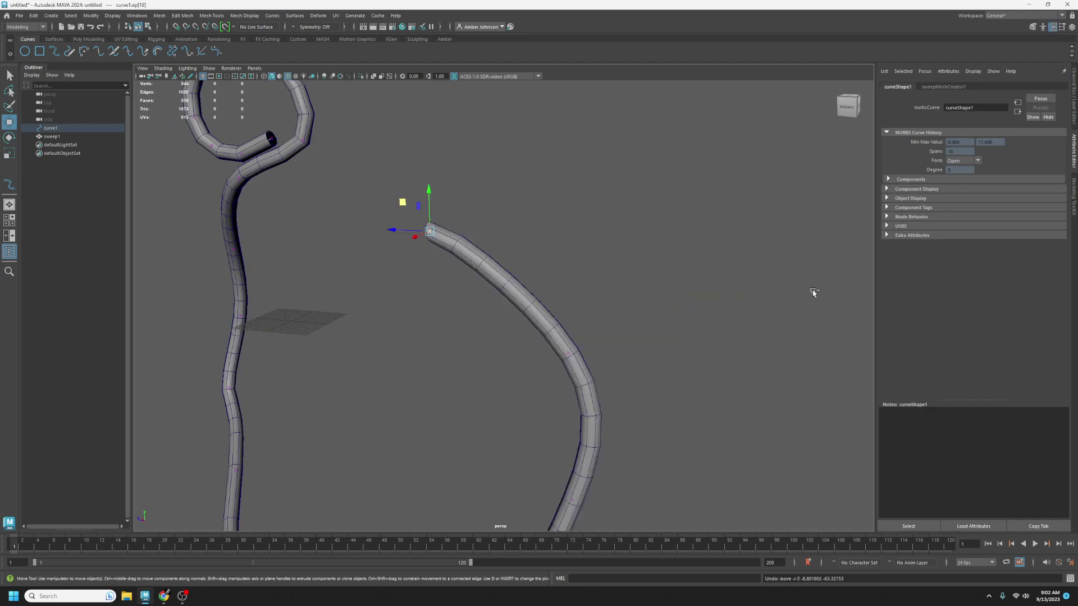
{"action": "key", "text": "ctrl+t"}
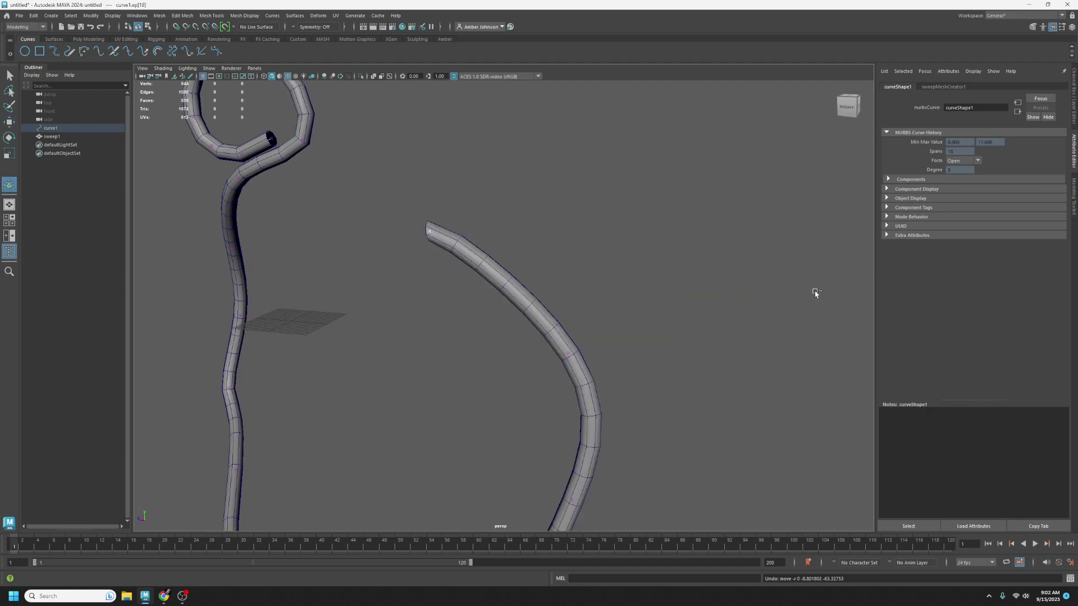
{"action": "key", "text": "ctrl+y"}
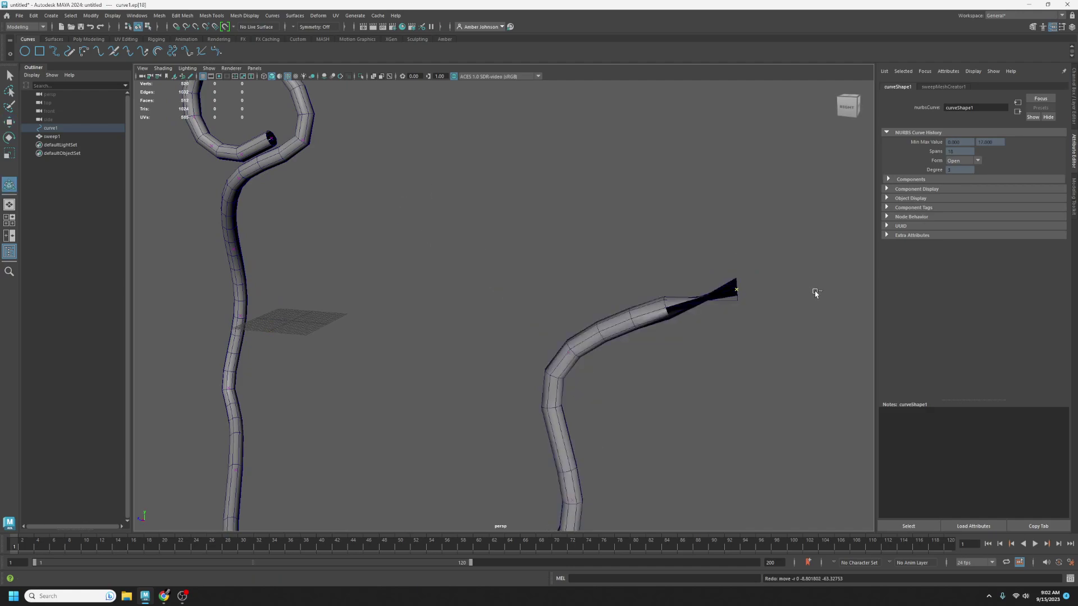
Set the sweep's Rotate Profile to about 67 and move the curve's free end point back inward
{"action": "left_click", "coordinate": [943, 88]}
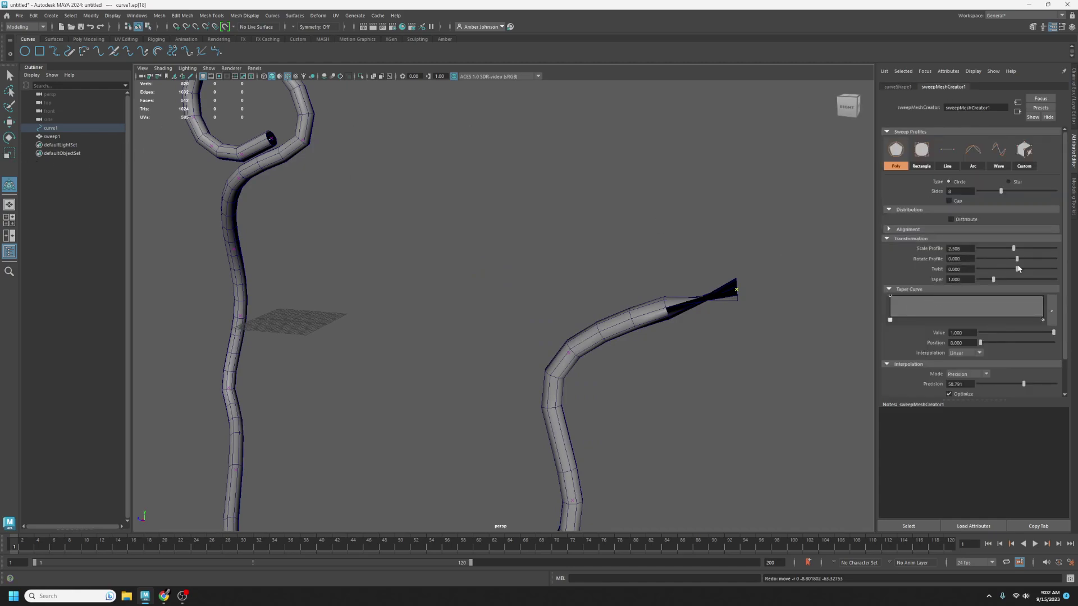
{"action": "left_click_drag", "start_coordinate": [1027, 262], "coordinate": [1024, 262]}
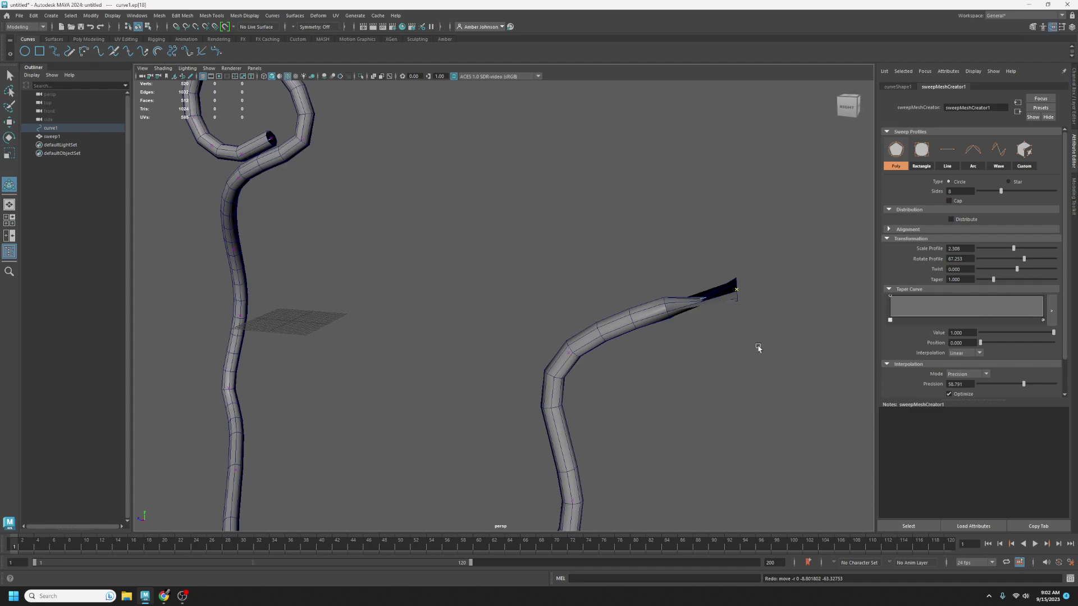
{"action": "key", "text": "w"}
{"action": "left_click_drag", "start_coordinate": [692, 287], "coordinate": [482, 261]}
{"action": "scroll", "coordinate": [615, 317], "scroll_direction": "down", "scroll_amount": 4}
{"action": "left_click_drag", "start_coordinate": [616, 320], "coordinate": [594, 361], "text": "alt"}
{"action": "middle_click_drag", "start_coordinate": [594, 361], "coordinate": [631, 367], "text": "alt"}
{"action": "mouse_move", "coordinate": [631, 368]}
{"action": "left_mouse_down", "text": "alt"}
{"action": "mouse_move", "coordinate": [664, 339]}
{"action": "mouse_move", "coordinate": [633, 354]}
{"action": "left_mouse_up", "text": "alt"}
Show the sweepMeshCreator1 settings for curve1 and check its UV section, keeping Create UVs at Unfold
{"action": "left_click", "coordinate": [51, 130]}
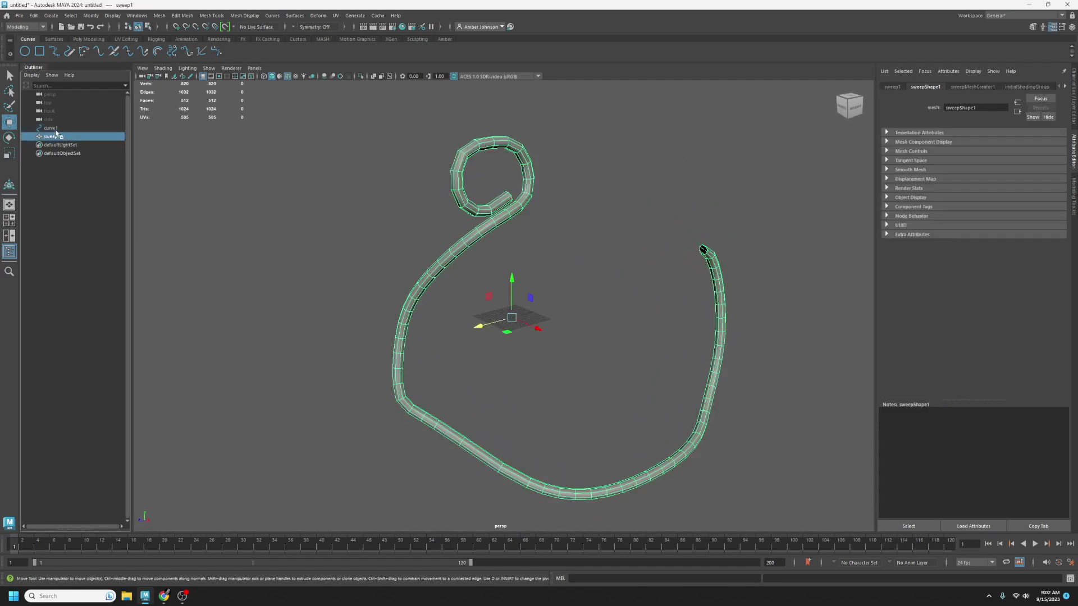
{"action": "left_click", "coordinate": [52, 137]}
{"action": "left_click", "coordinate": [55, 129]}
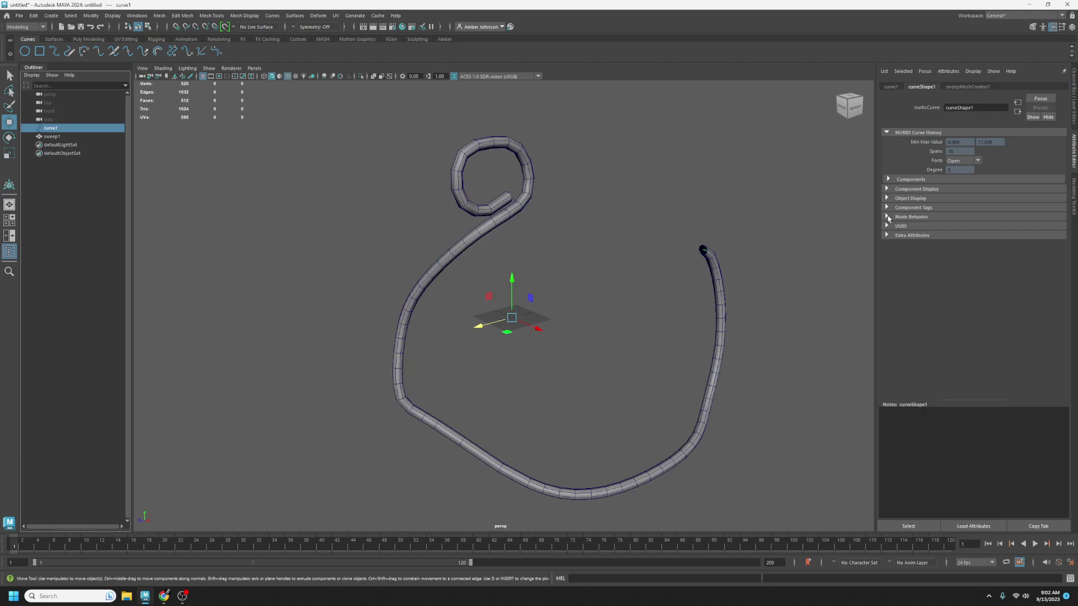
{"action": "left_click", "coordinate": [973, 88]}
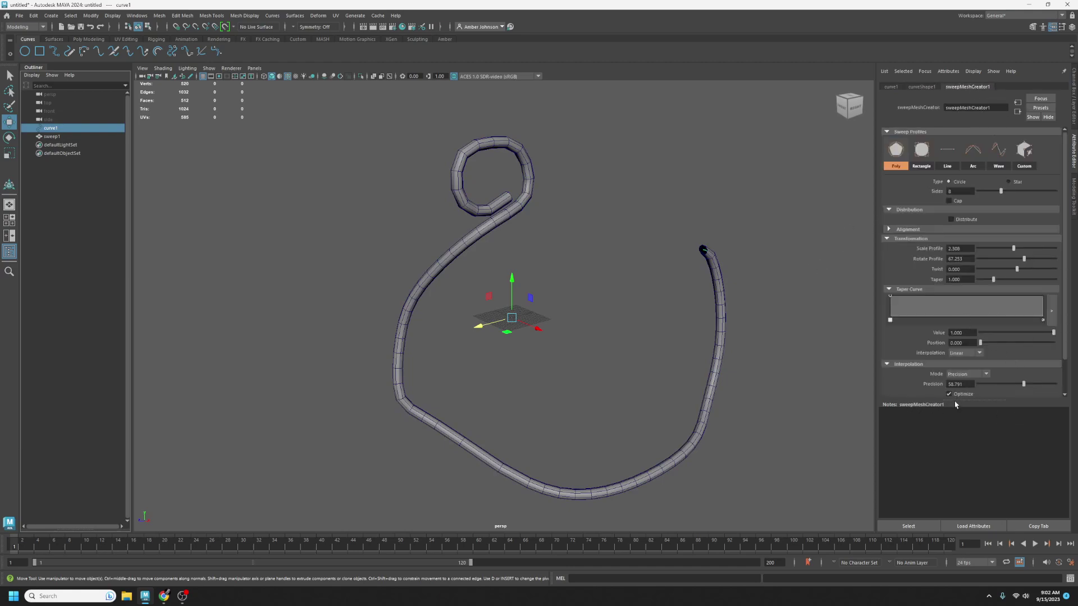
{"action": "left_click_drag", "start_coordinate": [954, 400], "coordinate": [942, 480]}
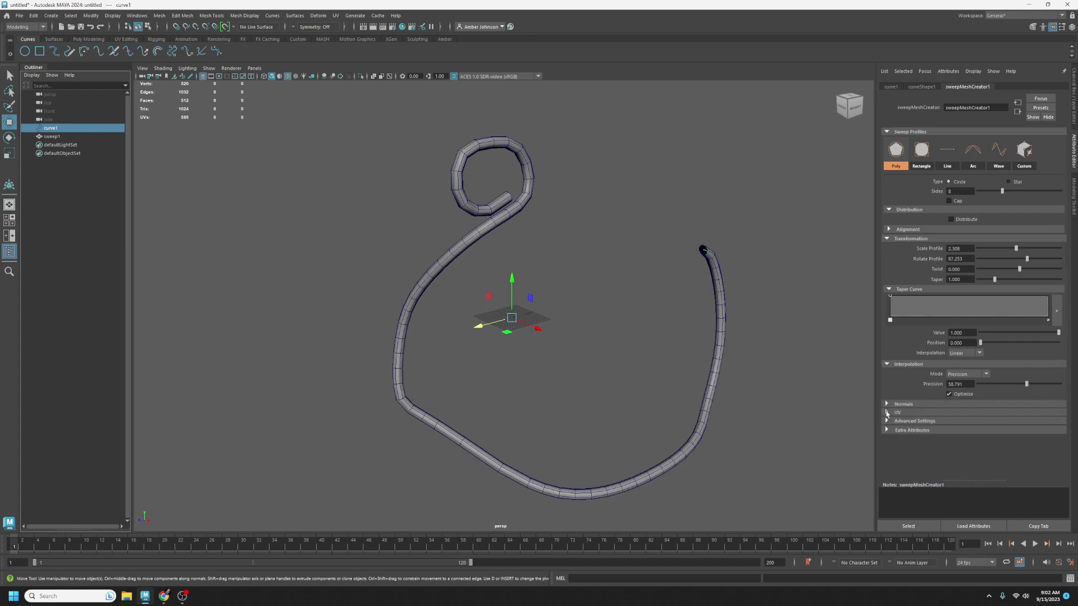
{"action": "left_click", "coordinate": [887, 413]}
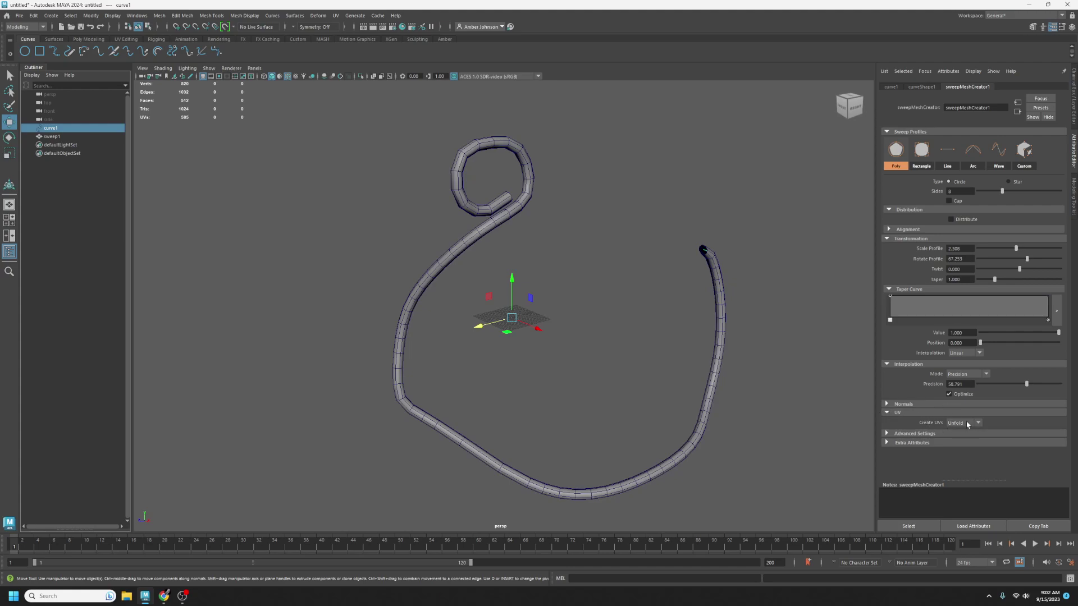
{"action": "left_click", "coordinate": [971, 448]}
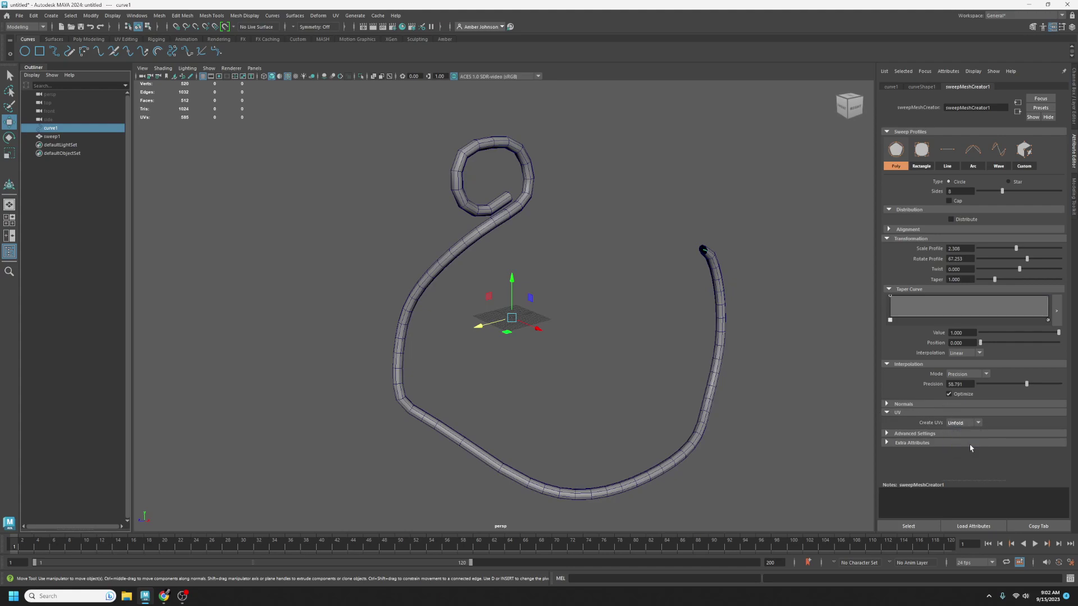
Open the UV Editor for the sweep1 mesh and display the checker pattern on the tube
{"action": "left_click", "coordinate": [52, 136]}
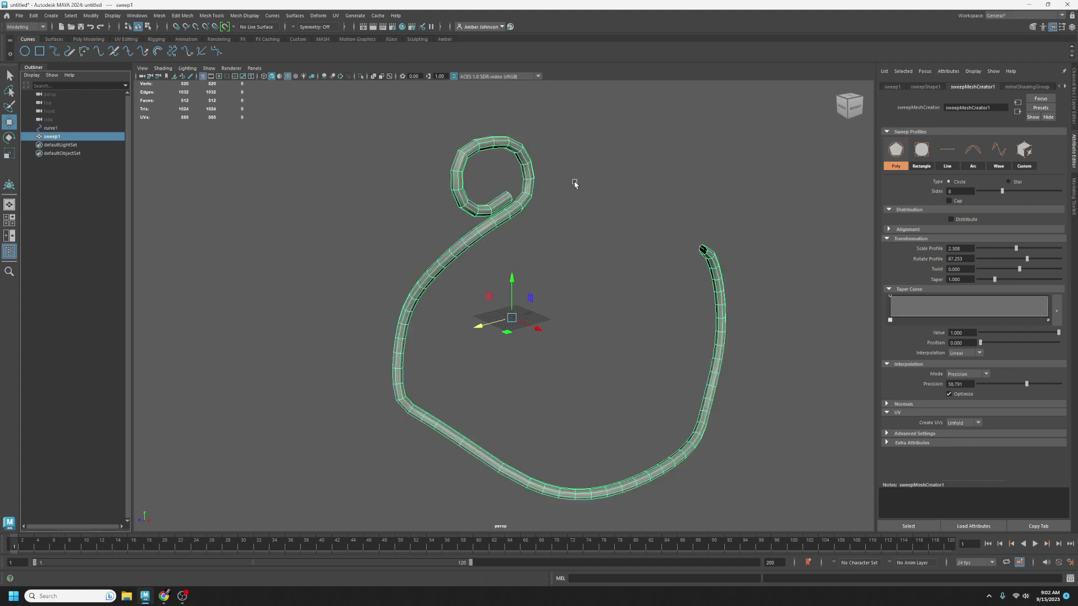
{"action": "left_click", "coordinate": [336, 15]}
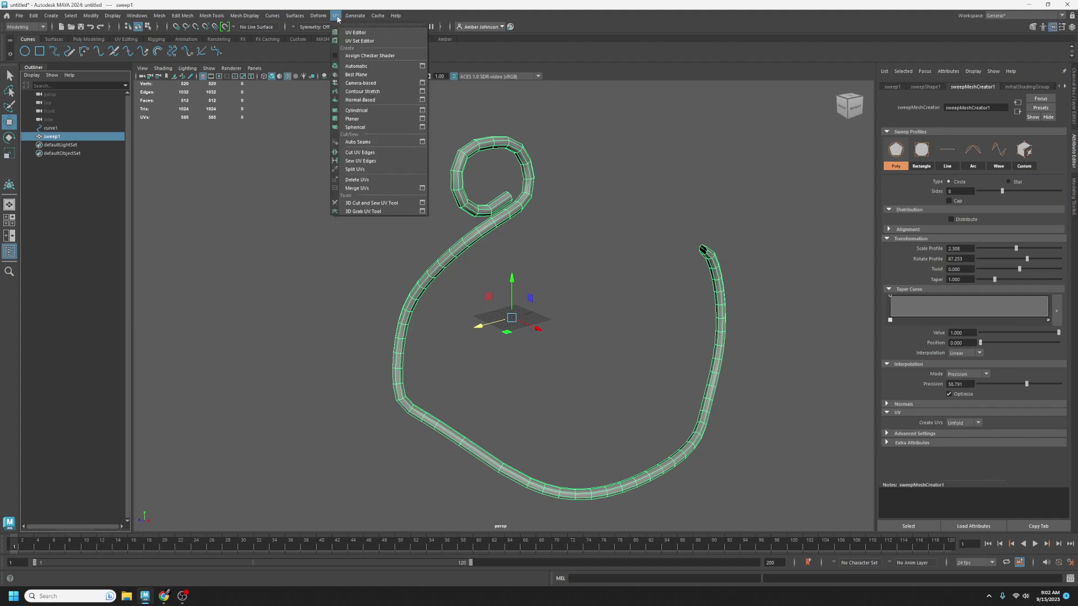
{"action": "left_click", "coordinate": [351, 28]}
{"action": "left_click_drag", "start_coordinate": [1077, 101], "coordinate": [739, 80]}
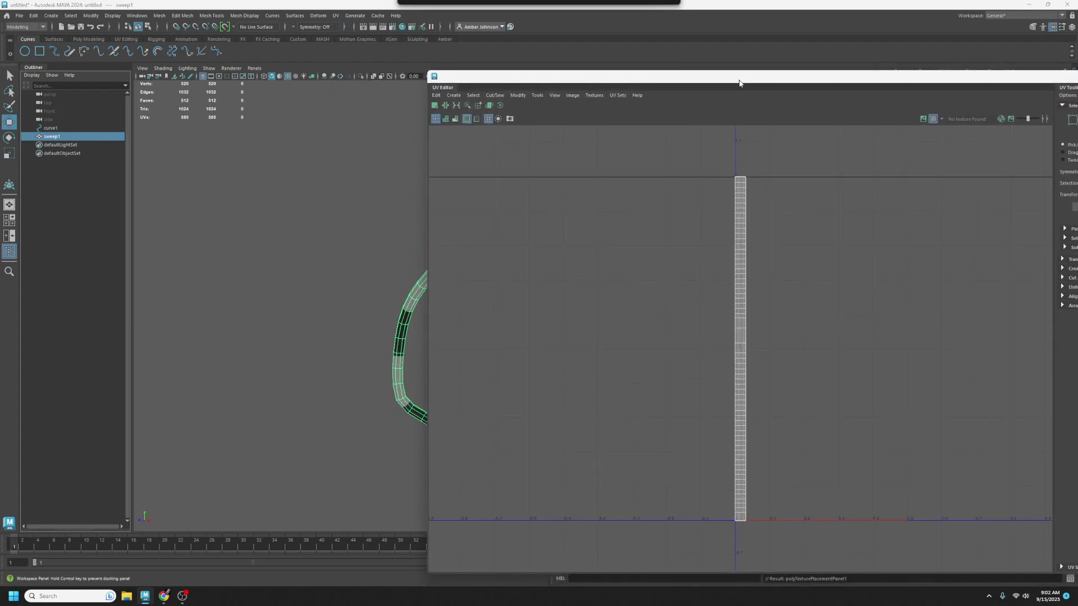
{"action": "left_click", "coordinate": [933, 119]}
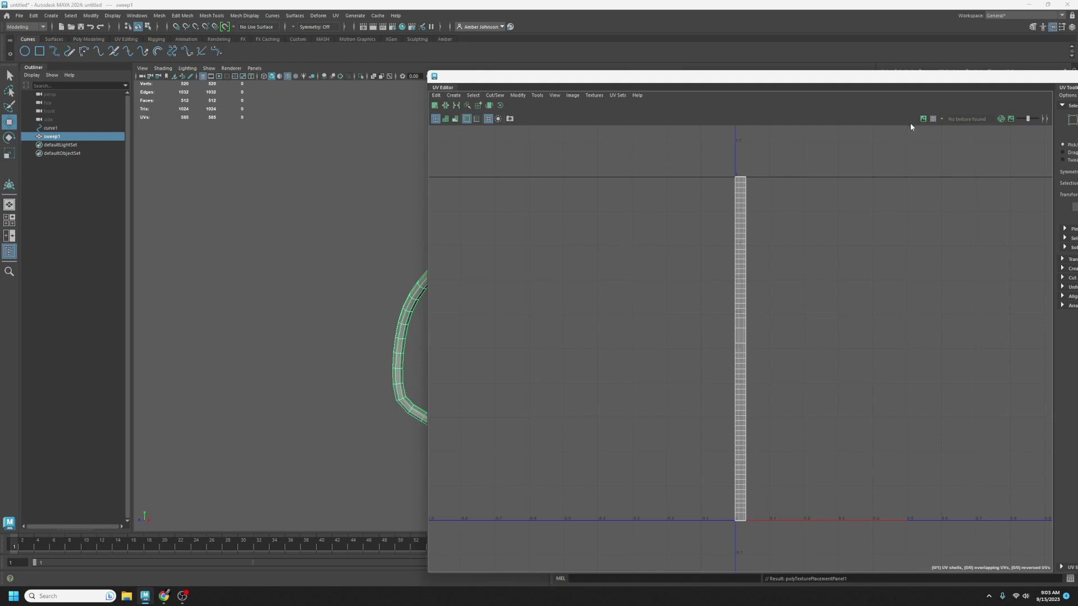
{"action": "left_click", "coordinate": [933, 119]}
Select the tube's entire UV shell and scale it up so the checker squares become much smaller
{"action": "left_click_drag", "start_coordinate": [892, 91], "coordinate": [1077, 81]}
{"action": "key", "text": "alt+F12"}
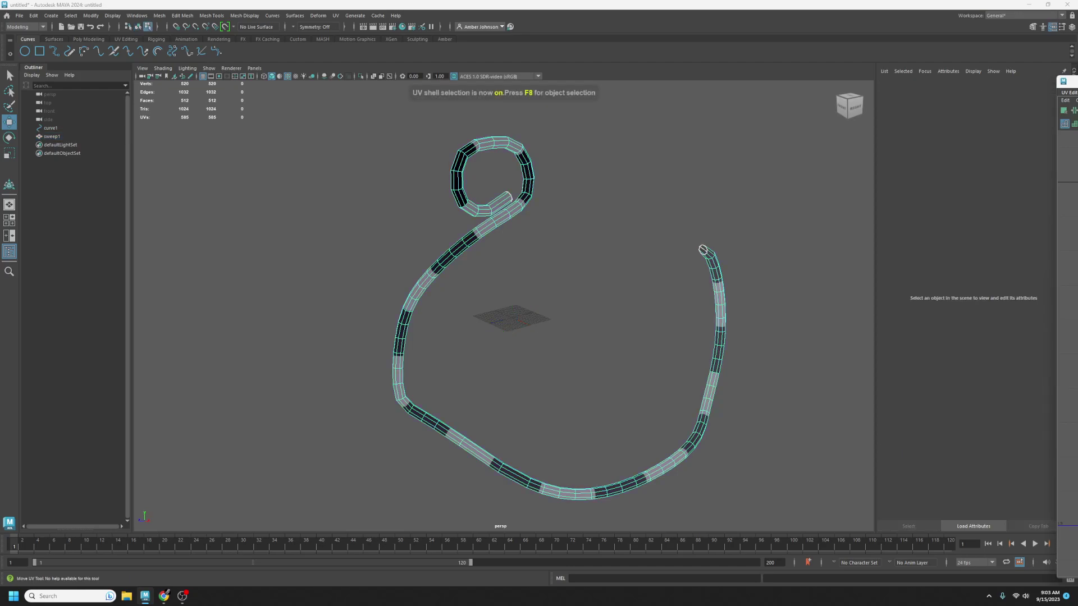
{"action": "key", "text": "r"}
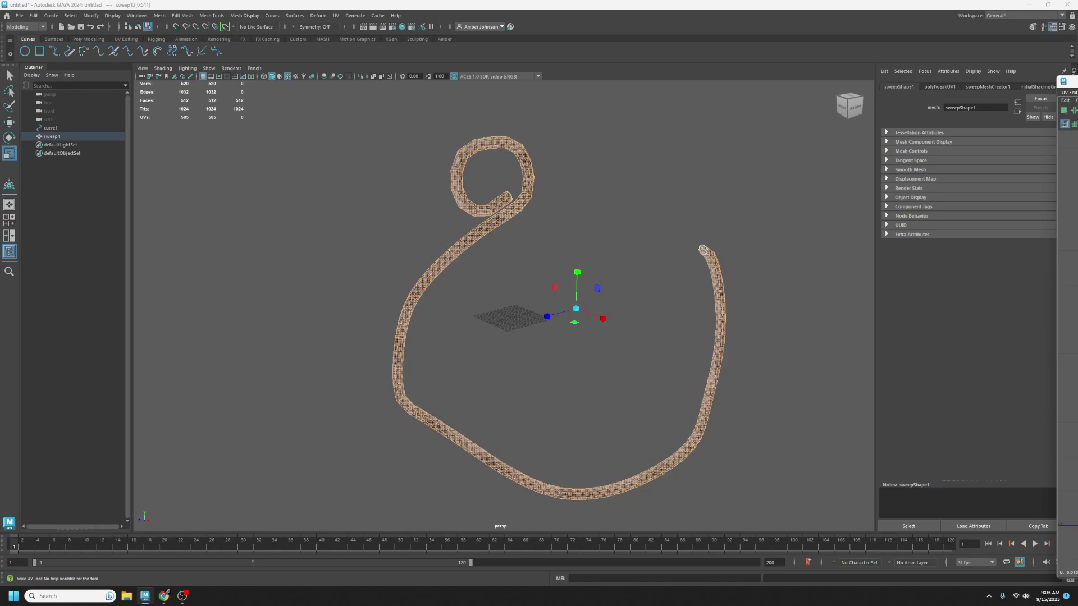
Examine the checker pattern along the tube and around its upper coil for stretching
{"action": "scroll", "coordinate": [505, 387], "scroll_direction": "up", "scroll_amount": 3}
{"action": "left_click_drag", "start_coordinate": [409, 404], "coordinate": [660, 345], "text": "alt"}
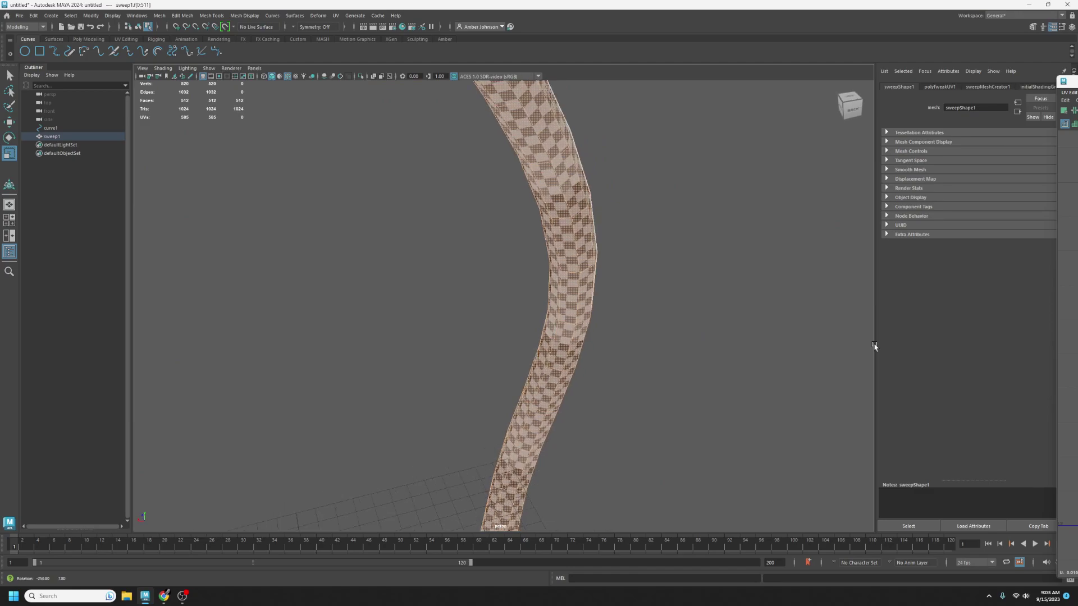
{"action": "left_click_drag", "start_coordinate": [735, 298], "coordinate": [623, 280], "text": "alt"}
{"action": "middle_click_drag", "start_coordinate": [623, 280], "coordinate": [543, 453], "text": "alt"}
{"action": "left_click_drag", "start_coordinate": [668, 303], "coordinate": [598, 259], "text": "alt"}
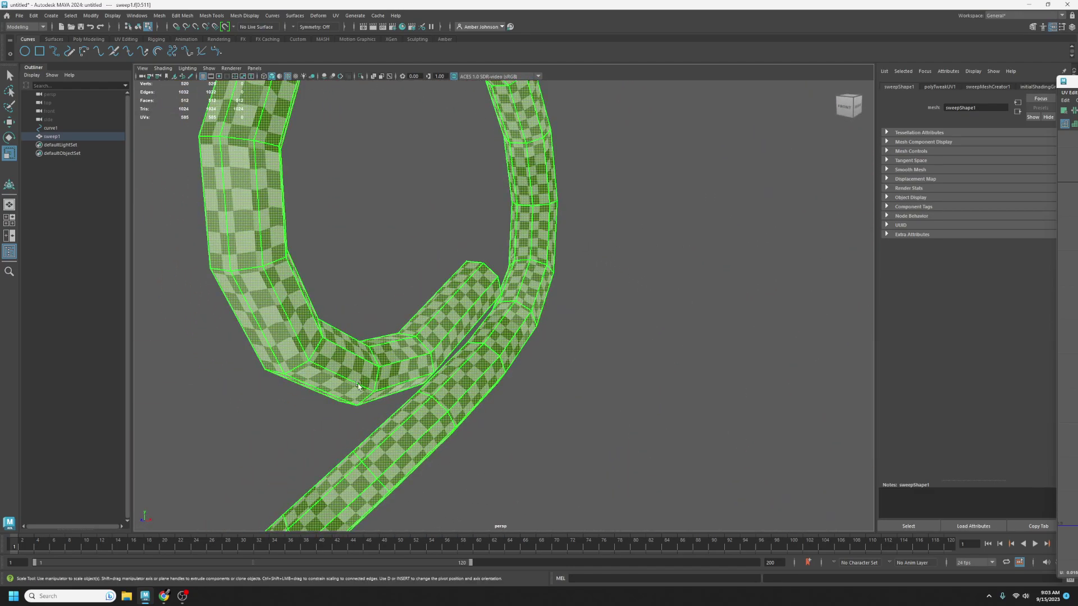
{"action": "left_click_drag", "start_coordinate": [591, 376], "coordinate": [502, 359], "text": "alt"}
{"action": "middle_click_drag", "start_coordinate": [386, 306], "coordinate": [586, 345], "text": "alt"}
{"action": "scroll", "coordinate": [586, 345], "scroll_direction": "down", "scroll_amount": 8}
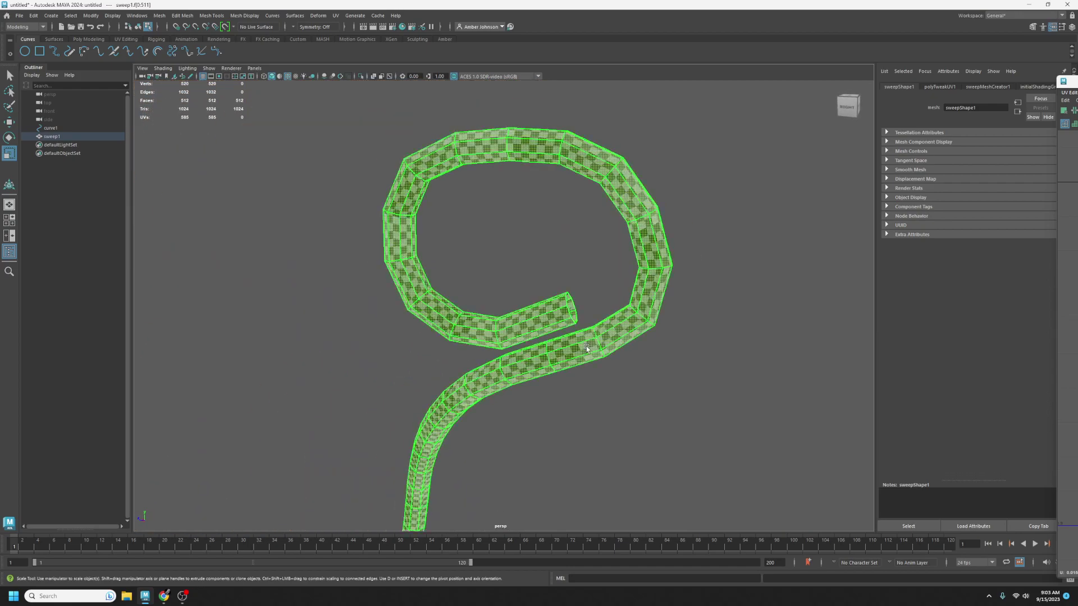
{"action": "middle_click_drag", "start_coordinate": [633, 430], "coordinate": [631, 313], "text": "alt"}
Shift the tube's UV shell sideways along U in the UV Editor and close the editor
{"action": "left_click_drag", "start_coordinate": [1074, 81], "coordinate": [523, 66]}
{"action": "scroll", "coordinate": [611, 314], "scroll_direction": "down", "scroll_amount": 6}
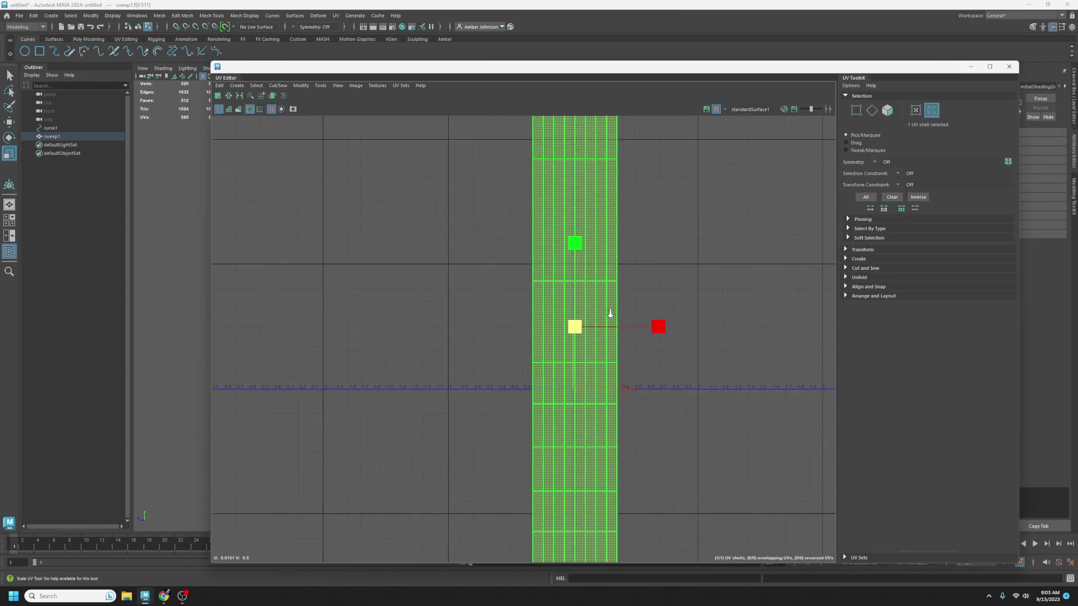
{"action": "key", "text": "w"}
{"action": "scroll", "coordinate": [710, 329], "scroll_direction": "down", "scroll_amount": 2}
{"action": "left_click_drag", "start_coordinate": [711, 329], "coordinate": [698, 320]}
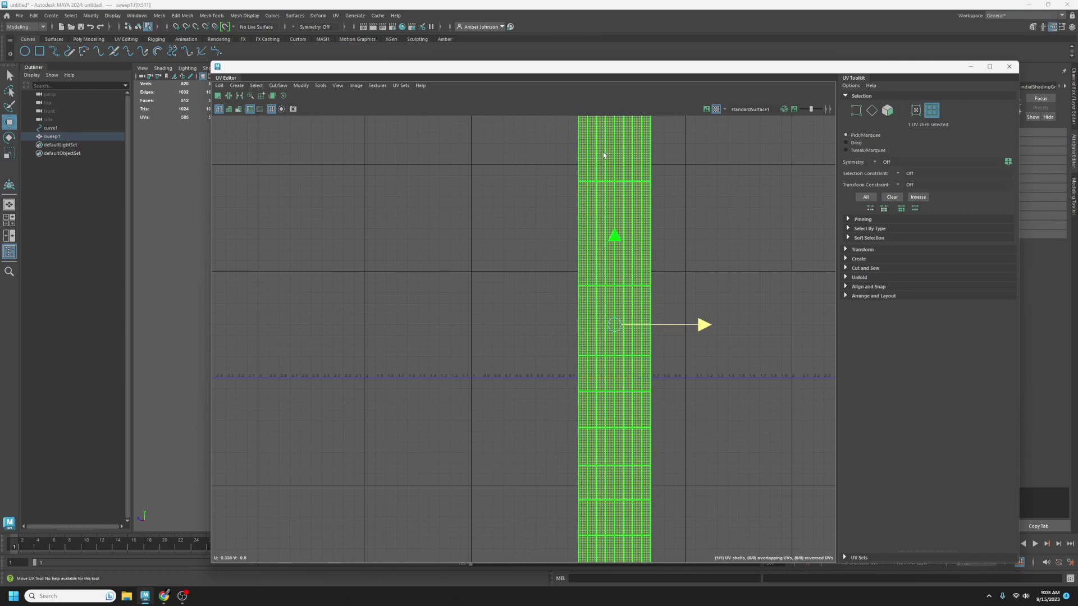
{"action": "left_click", "coordinate": [1009, 66]}
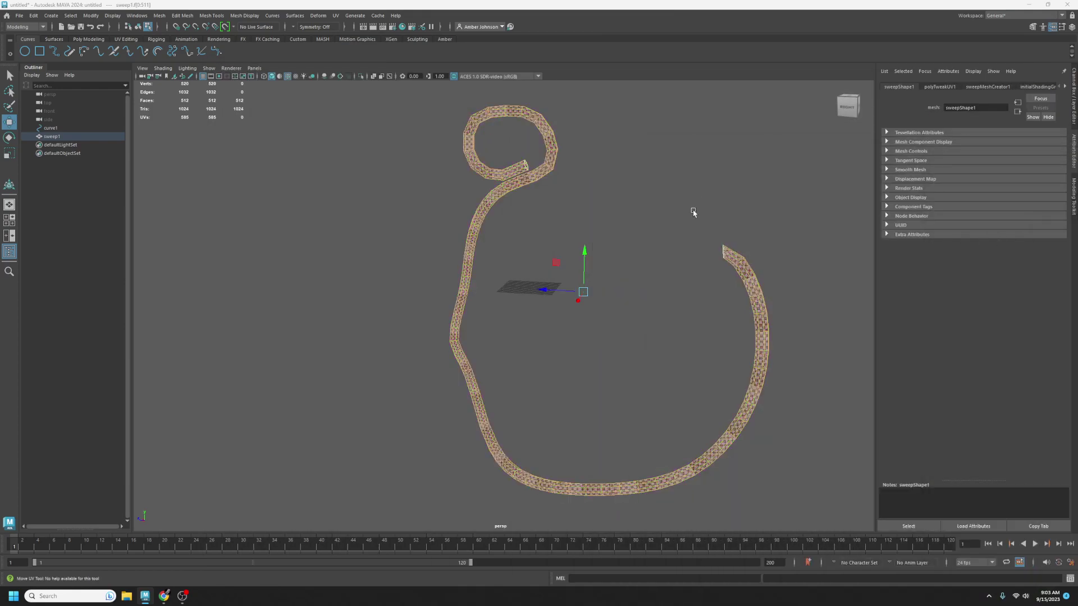
Select the tube's UV shell in the UV Editor and review the editing tools and modification commands available for it
{"action": "left_click", "coordinate": [622, 244]}
{"action": "left_click_drag", "start_coordinate": [612, 354], "coordinate": [643, 348], "text": "alt"}
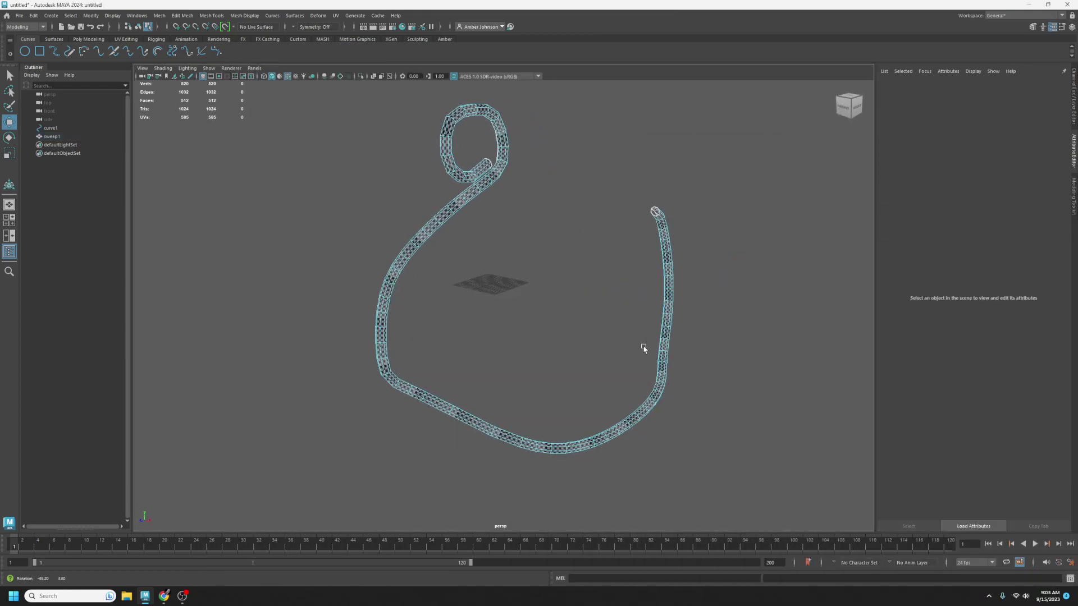
{"action": "scroll", "coordinate": [628, 325], "scroll_direction": "up", "scroll_amount": 2}
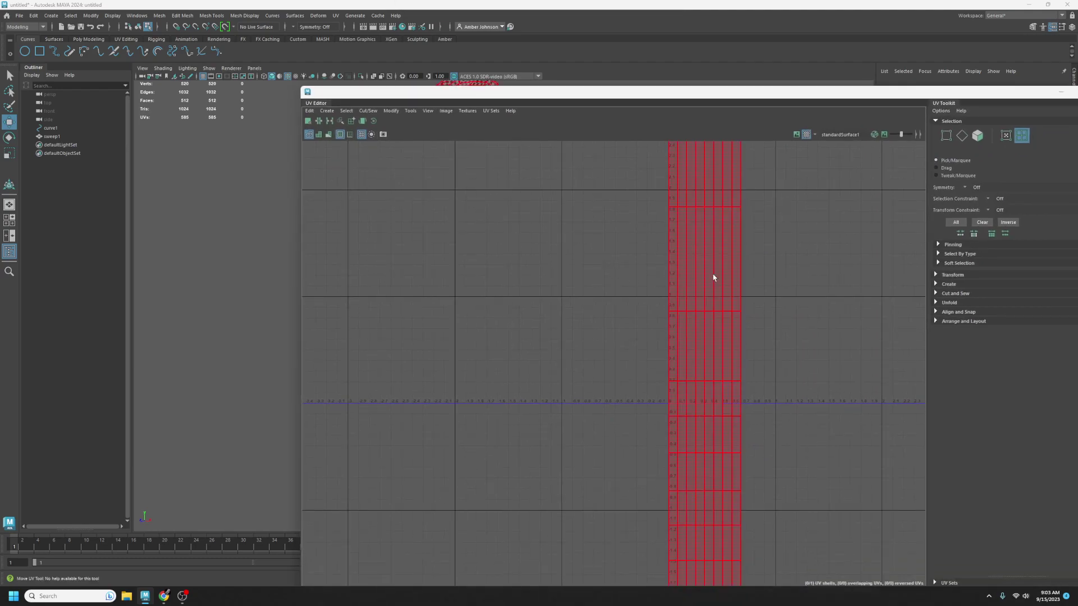
{"action": "left_click", "coordinate": [708, 278]}
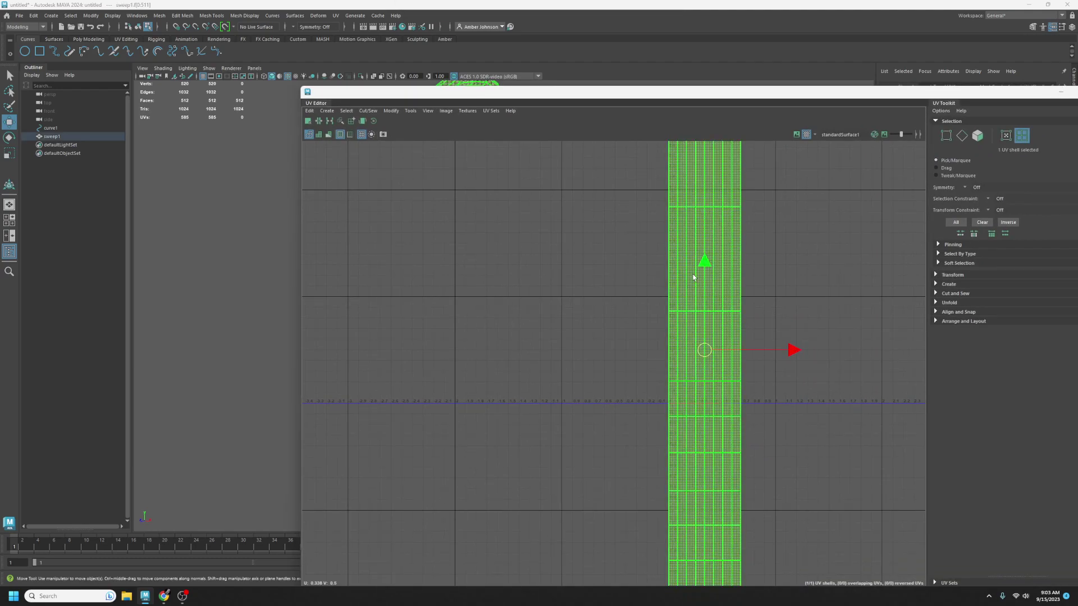
{"action": "left_click", "coordinate": [407, 112]}
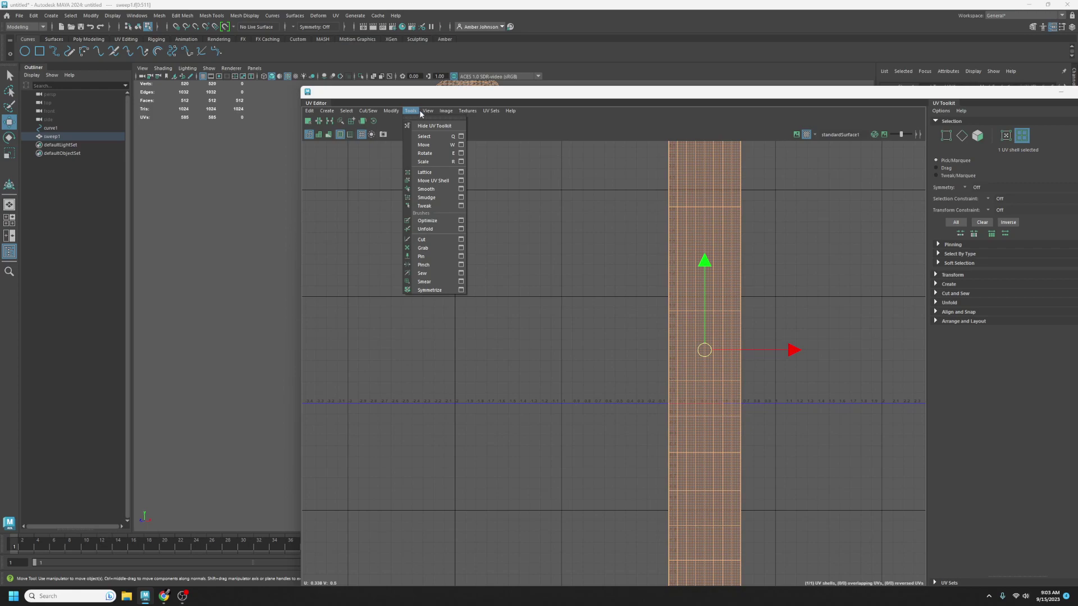
{"action": "mouse_move", "coordinate": [426, 113]}
{"action": "mouse_move", "coordinate": [392, 113]}
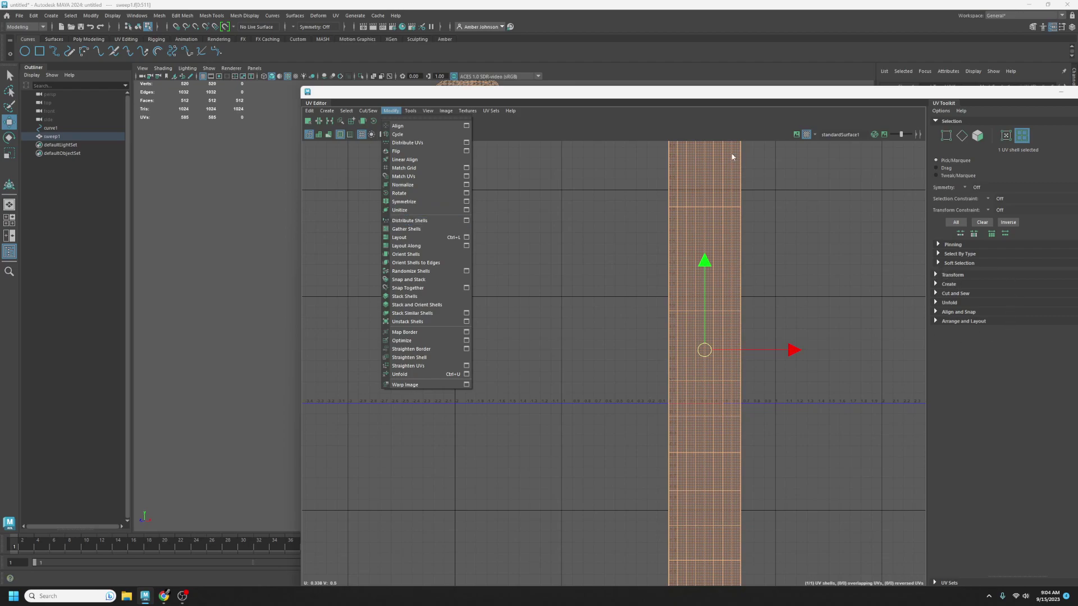
{"action": "left_click", "coordinate": [566, 91]}
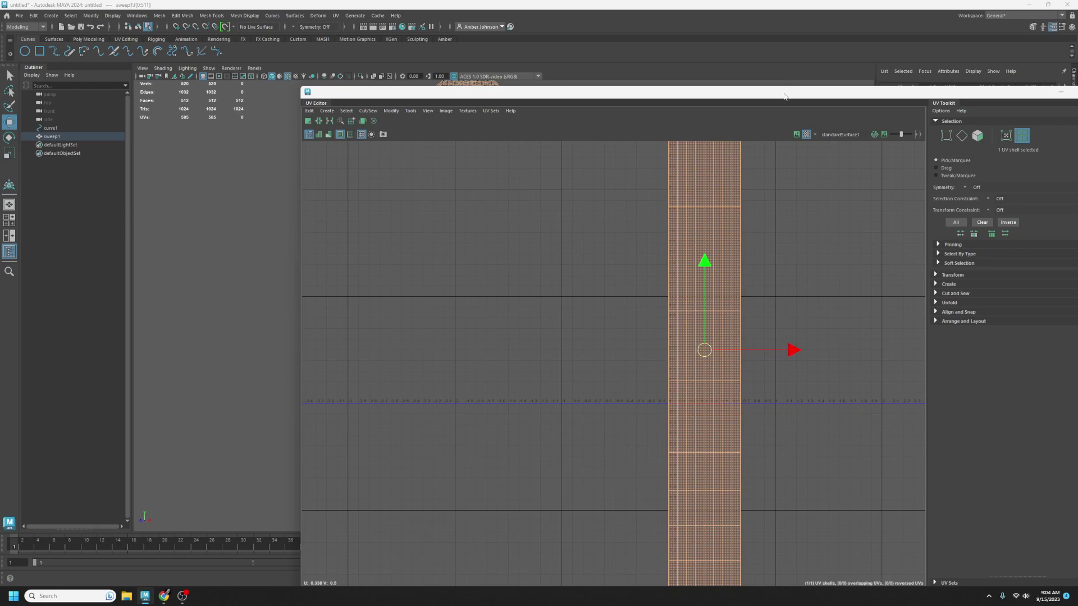
{"action": "left_click_drag", "start_coordinate": [787, 89], "coordinate": [1077, 138]}
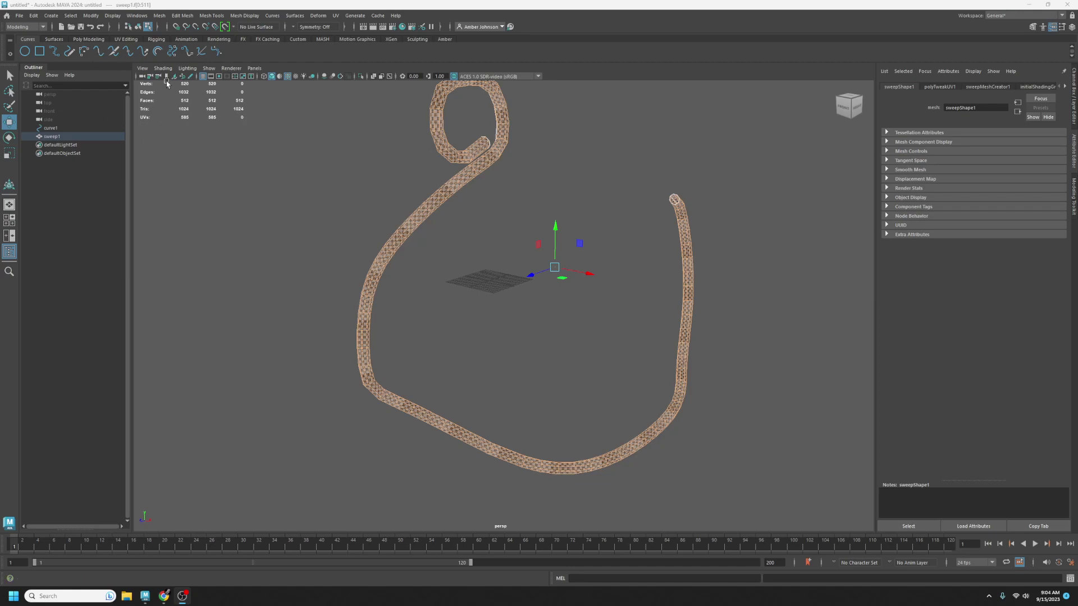
Delete curve1 from the scene and select the sweep1 mesh
{"action": "left_click", "coordinate": [50, 129]}
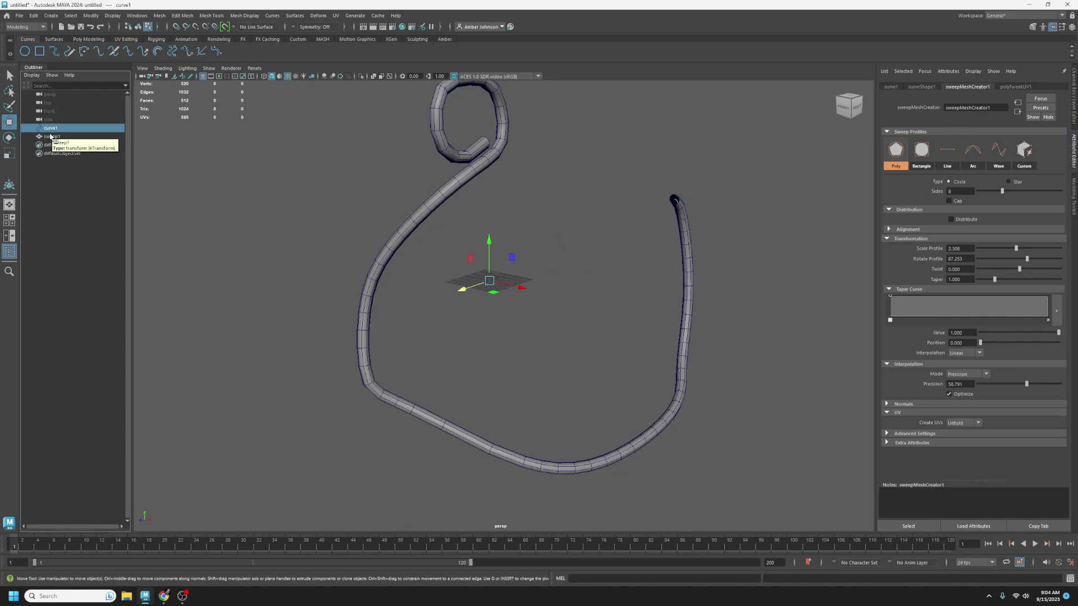
{"action": "key", "text": "Delete"}
{"action": "left_click", "coordinate": [58, 129]}
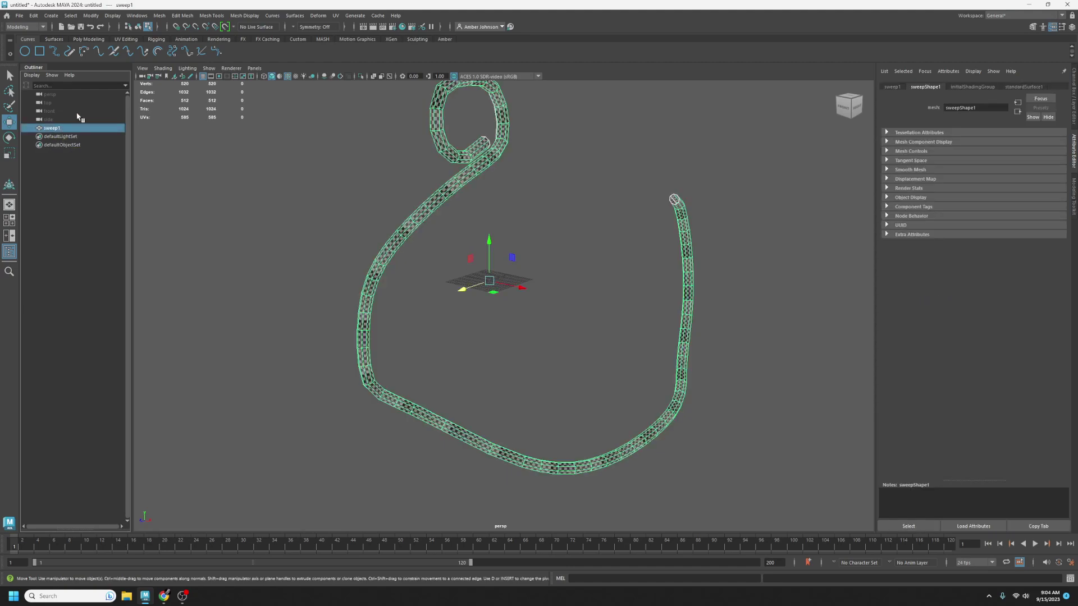
Freeze the transformations of the sweep1 mesh and delete its construction history
{"action": "left_click", "coordinate": [91, 16]}
{"action": "mouse_move", "coordinate": [70, 16]}
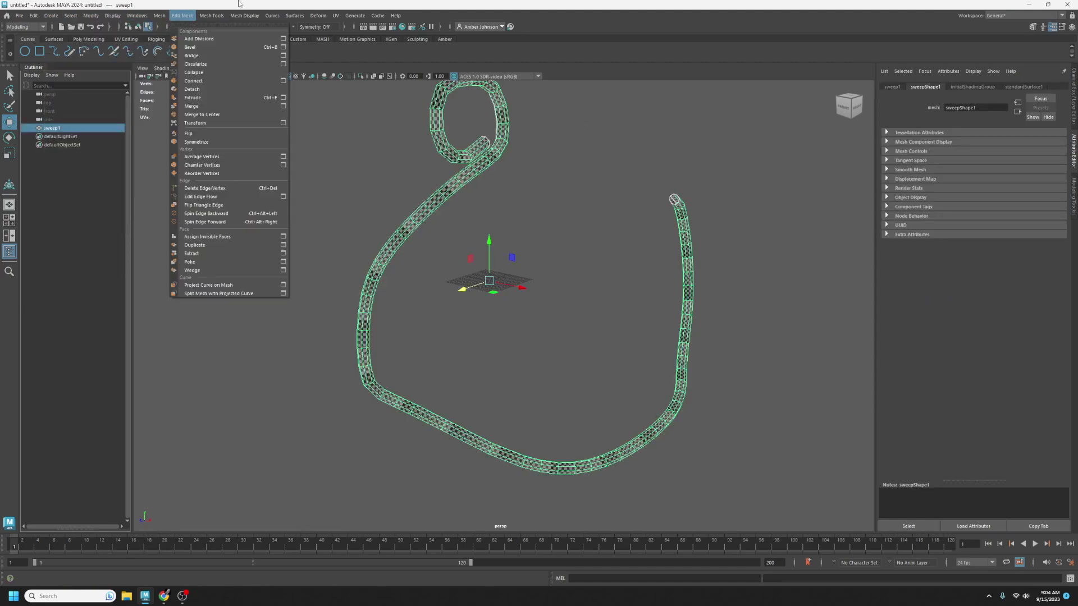
{"action": "left_click", "coordinate": [55, 39]}
{"action": "left_click", "coordinate": [94, 41]}
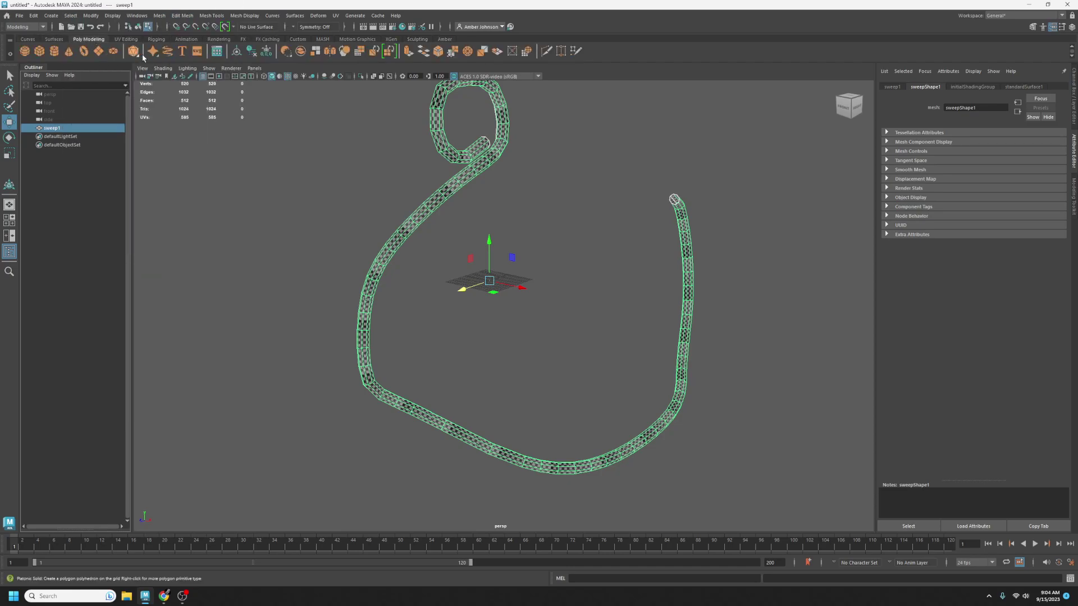
{"action": "left_click", "coordinate": [266, 50]}
{"action": "left_click", "coordinate": [252, 51]}
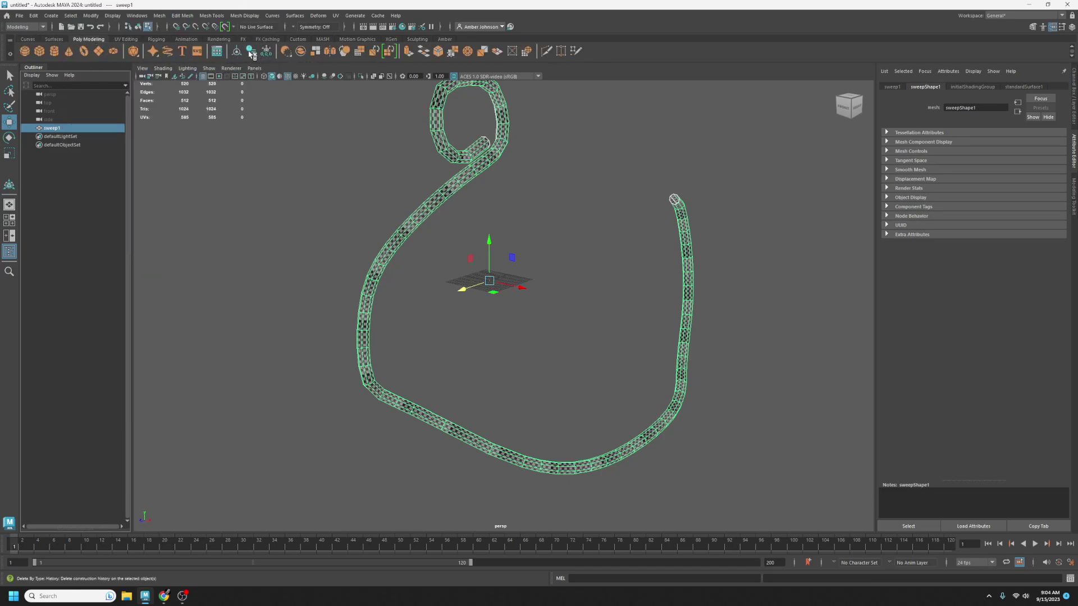